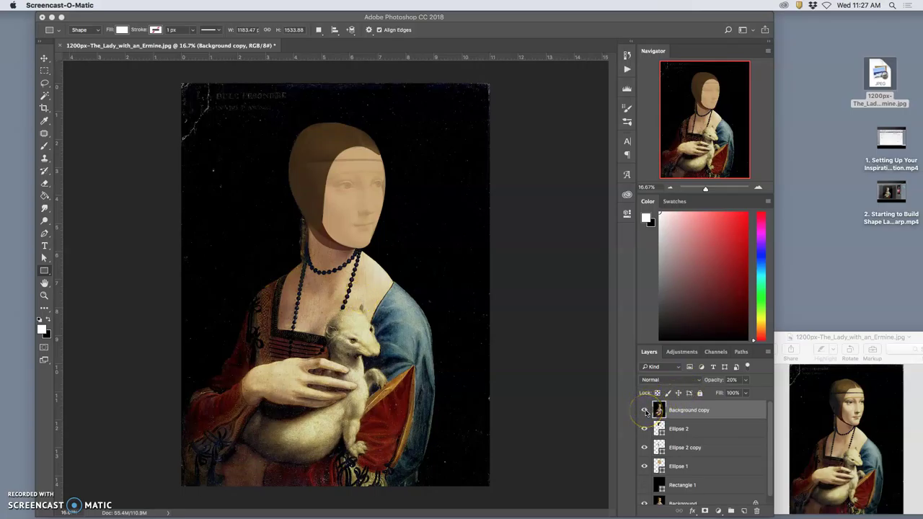
# Step: Toggle the Background copy painting off and on, then raise its opacity from 20% to about 35%
pyautogui.click(645, 412)
pyautogui.moveTo(683, 450); pyautogui.dragTo(662, 435)
pyautogui.click(645, 410)
pyautogui.click(744, 380)
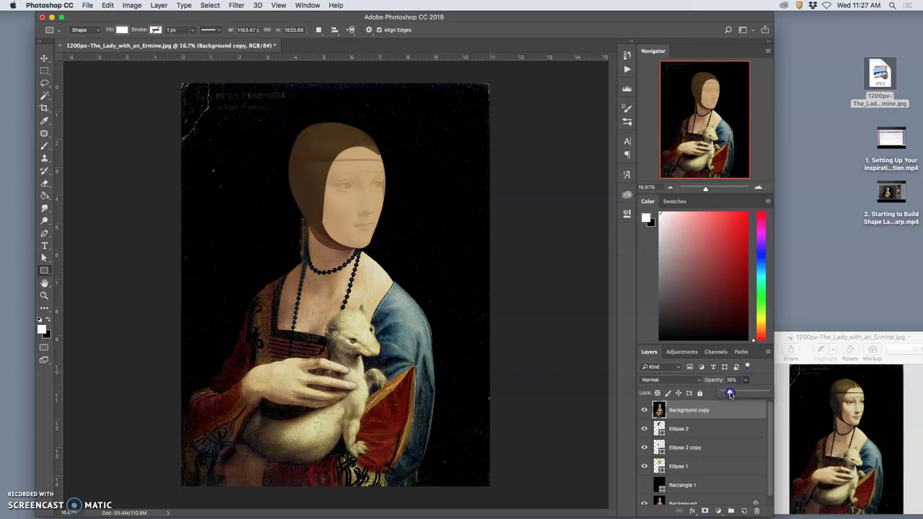
pyautogui.moveTo(731, 394)
pyautogui.mouseDown()
pyautogui.moveTo(757, 391)
pyautogui.moveTo(727, 393)
pyautogui.mouseUp()
pyautogui.moveTo(737, 393); pyautogui.dragTo(738, 393)
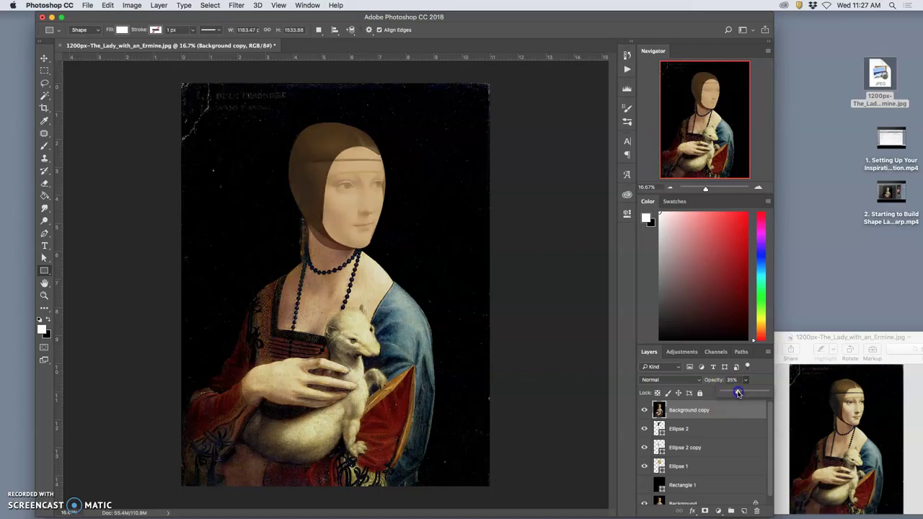
# Step: Select the Ellipse 2 copy layer, zoom in on the face, and put the shape into Warp mode
pyautogui.click(649, 450)
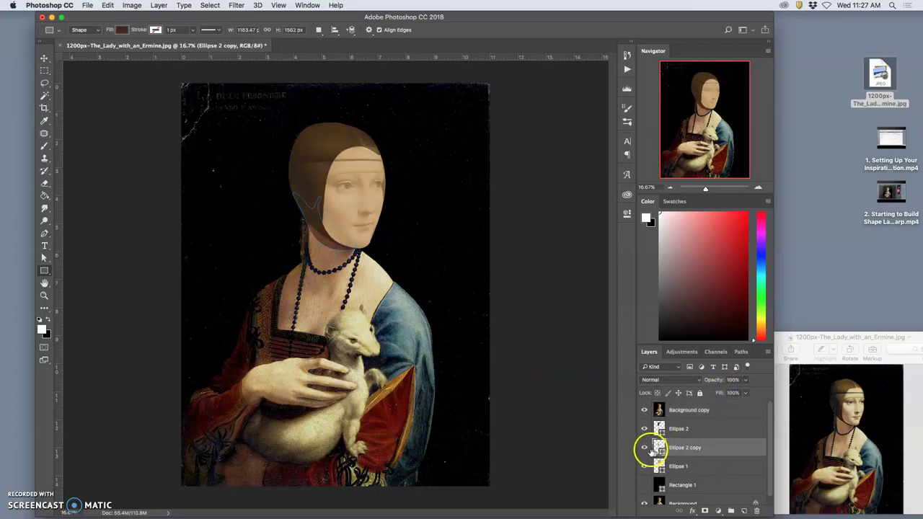
pyautogui.click(643, 448)
pyautogui.click(644, 448)
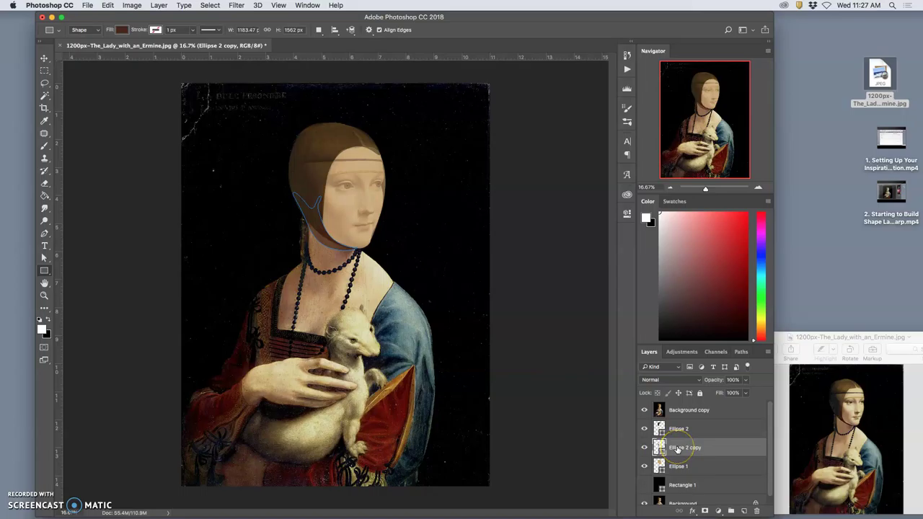
pyautogui.press('super+t')
pyautogui.press('super+plus')
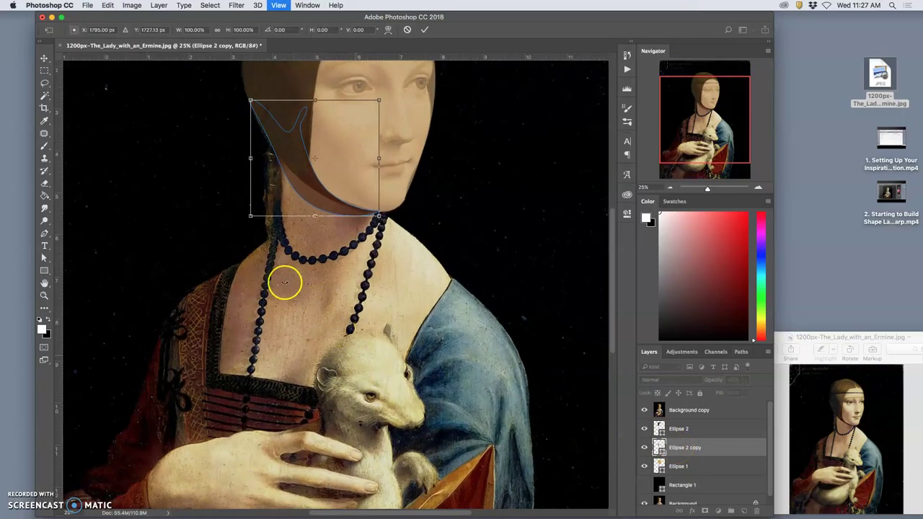
pyautogui.press('super+plus')
pyautogui.press('super+plus')
pyautogui.press('super+plus')
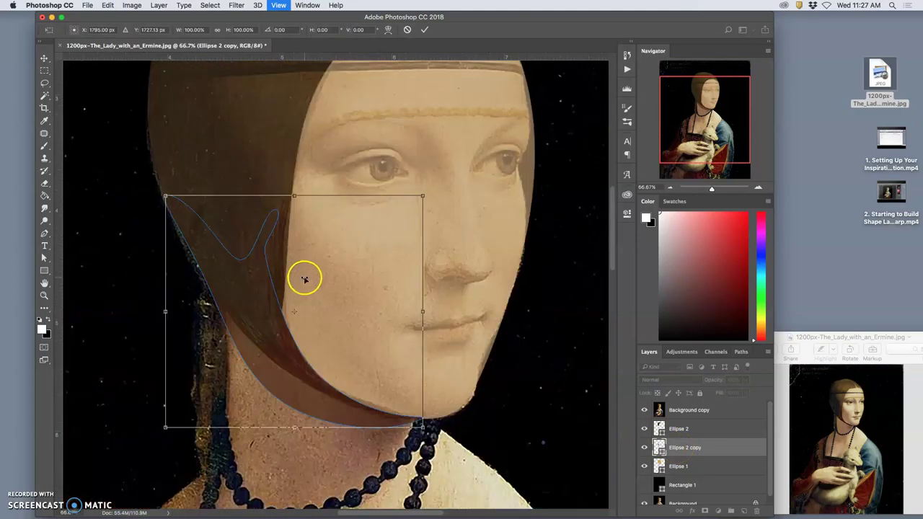
pyautogui.scroll(10, 309, 382)
pyautogui.scroll(-15, 309, 380)
pyautogui.scroll(10, 310, 381)
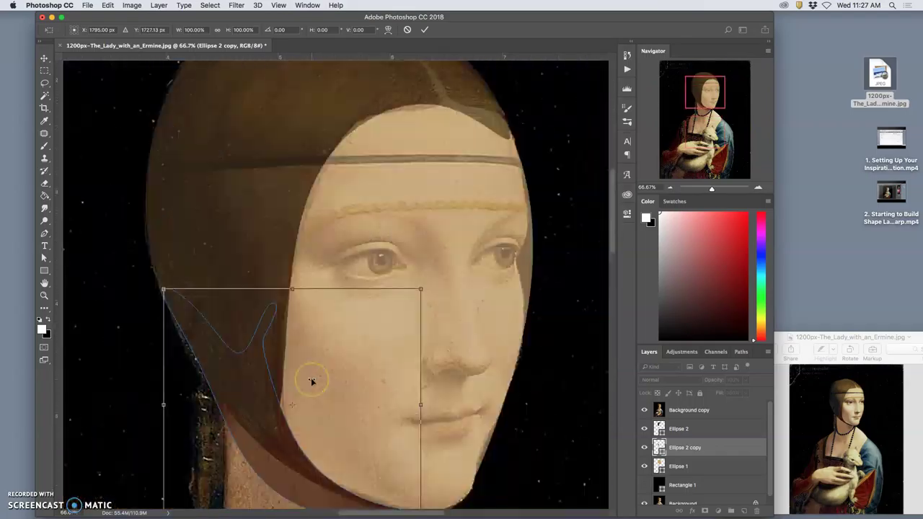
pyautogui.scroll(-8, 312, 381)
pyautogui.rightClick(311, 330)
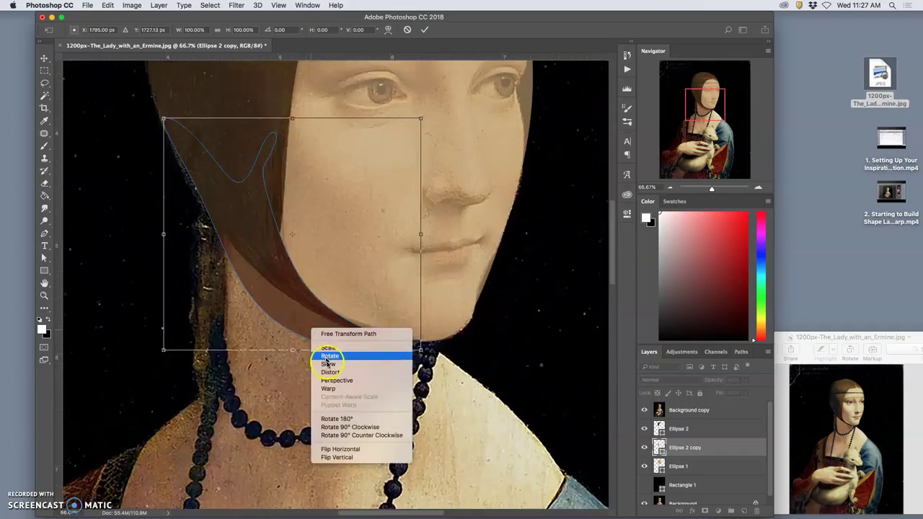
pyautogui.click(329, 388)
# Step: Bend the Ellipse 2 copy warp mesh along the left cheek and jawline, then apply it
pyautogui.moveTo(229, 335); pyautogui.dragTo(284, 164)
pyautogui.moveTo(357, 238); pyautogui.dragTo(352, 240)
pyautogui.moveTo(252, 176); pyautogui.dragTo(256, 179)
pyautogui.moveTo(329, 334); pyautogui.dragTo(328, 328)
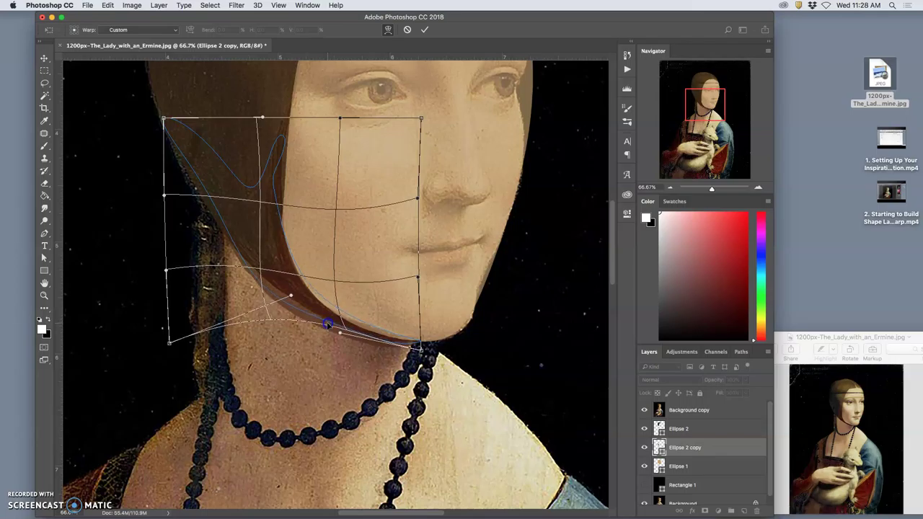
pyautogui.moveTo(395, 307); pyautogui.dragTo(390, 311)
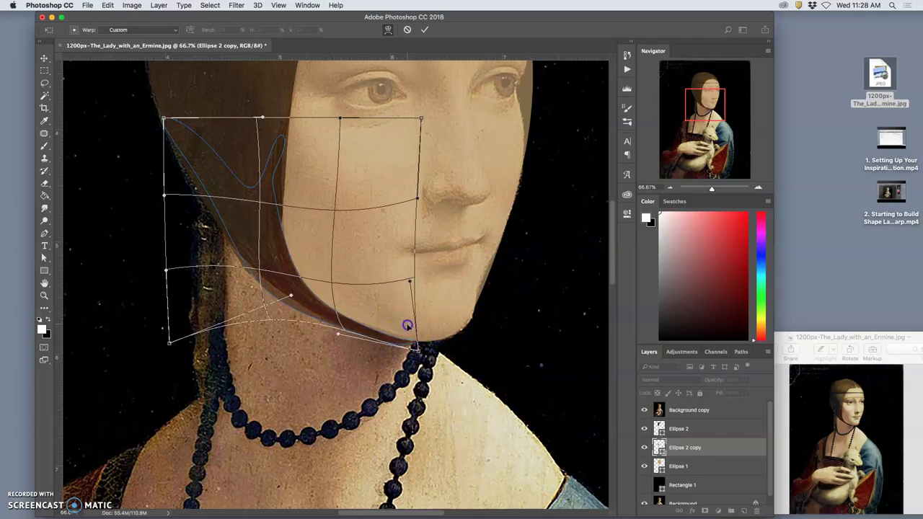
pyautogui.moveTo(235, 307); pyautogui.dragTo(235, 299)
pyautogui.moveTo(322, 264); pyautogui.dragTo(317, 264)
pyautogui.moveTo(261, 279); pyautogui.dragTo(238, 282)
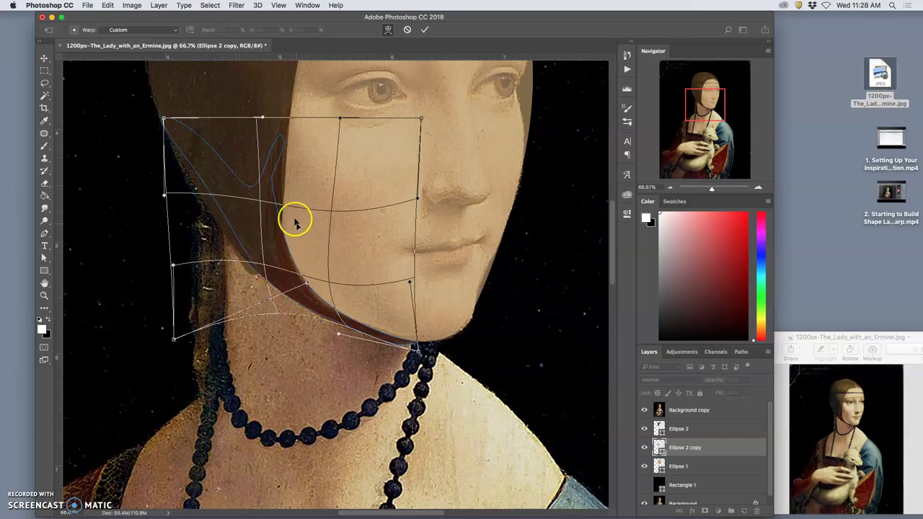
pyautogui.moveTo(281, 138); pyautogui.dragTo(285, 116)
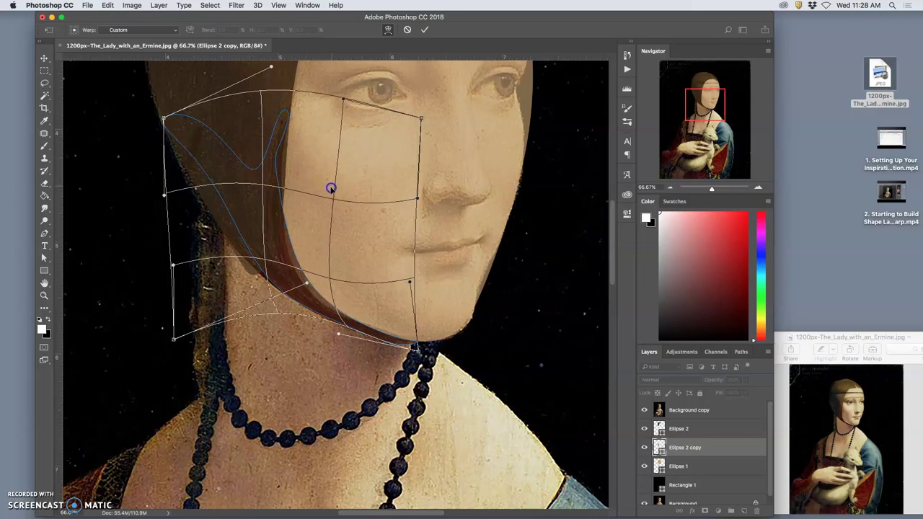
pyautogui.moveTo(330, 188); pyautogui.dragTo(336, 214)
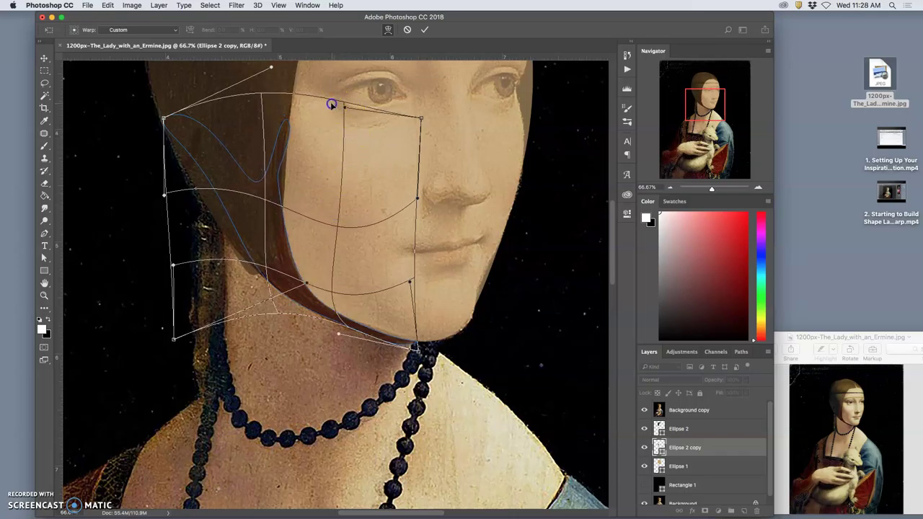
pyautogui.moveTo(331, 105); pyautogui.dragTo(328, 104)
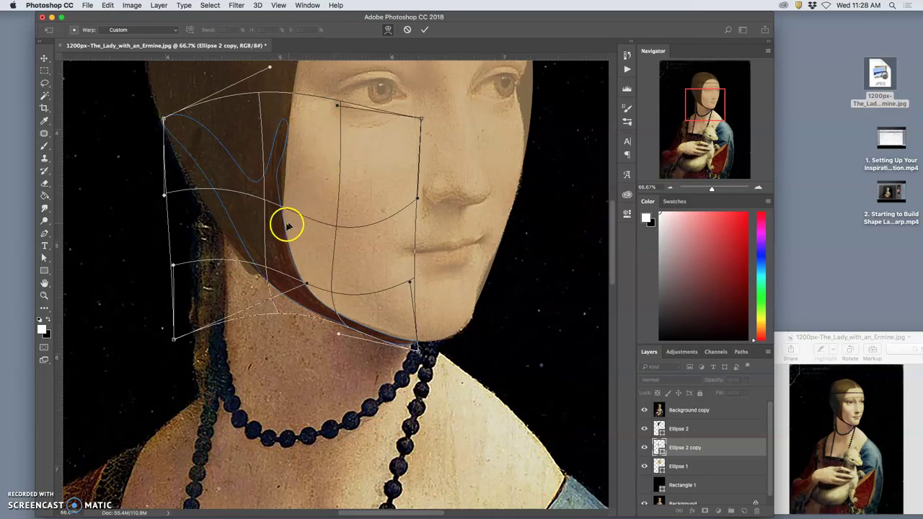
pyautogui.press('Return')
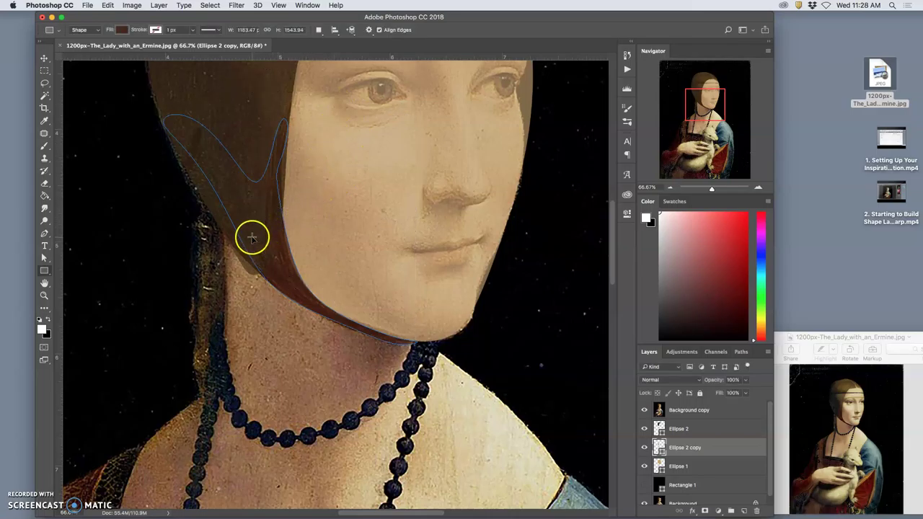
# Step: Select the Ellipse 2 hood layer, check its visibility, and start a Warp transform on it
pyautogui.click(665, 466)
pyautogui.click(669, 428)
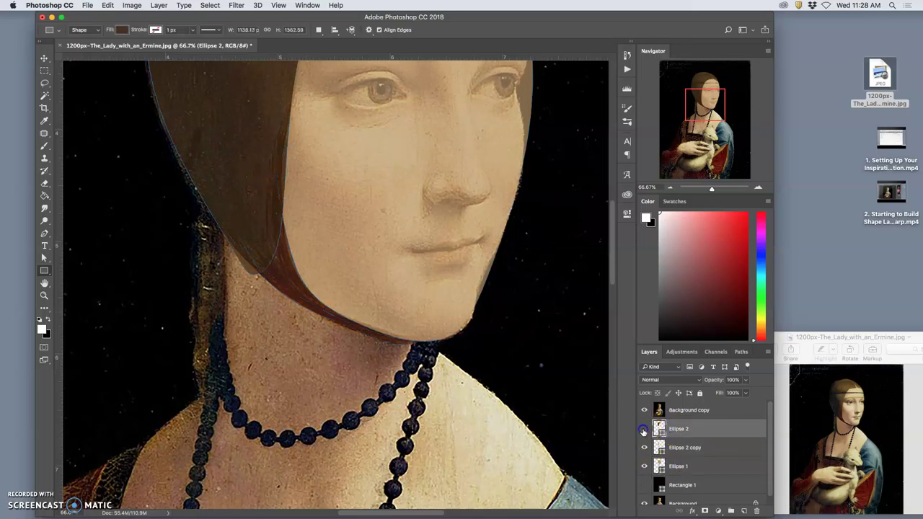
pyautogui.click(644, 429)
pyautogui.click(644, 429)
pyautogui.hotkey('ctrl', 't')
pyautogui.rightClick(268, 230)
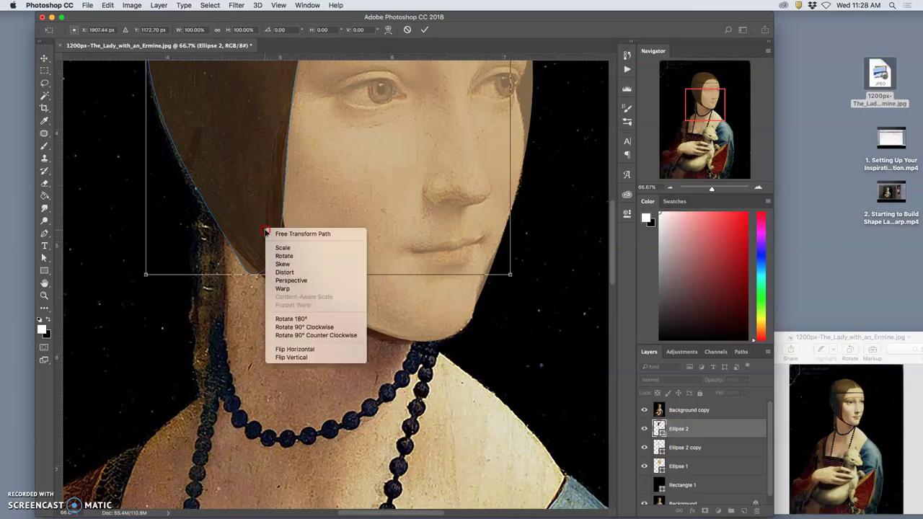
pyautogui.click(281, 288)
# Step: Bend the hood's lower-left edge down and in to meet the cheek
pyautogui.moveTo(180, 187); pyautogui.dragTo(180, 189)
pyautogui.moveTo(254, 247); pyautogui.dragTo(278, 267)
pyautogui.moveTo(305, 204); pyautogui.dragTo(306, 207)
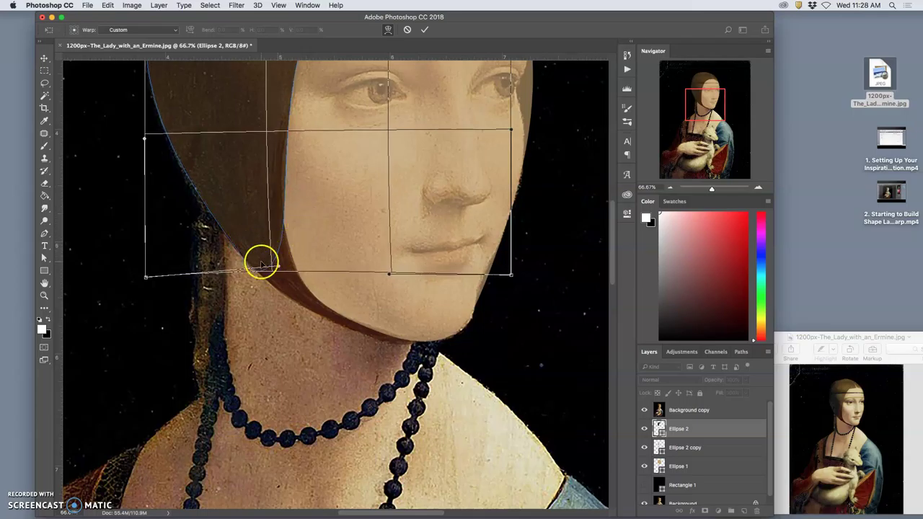
pyautogui.moveTo(258, 265); pyautogui.dragTo(261, 267)
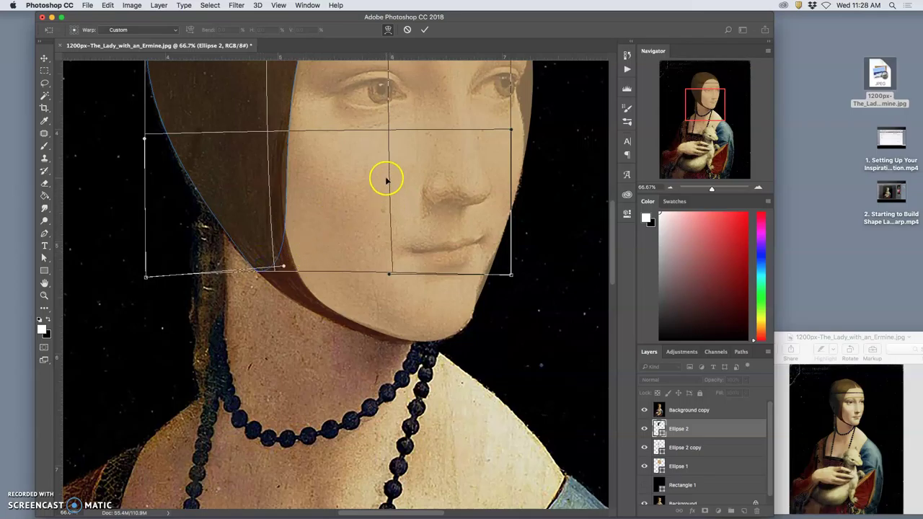
pyautogui.moveTo(386, 179); pyautogui.dragTo(383, 181)
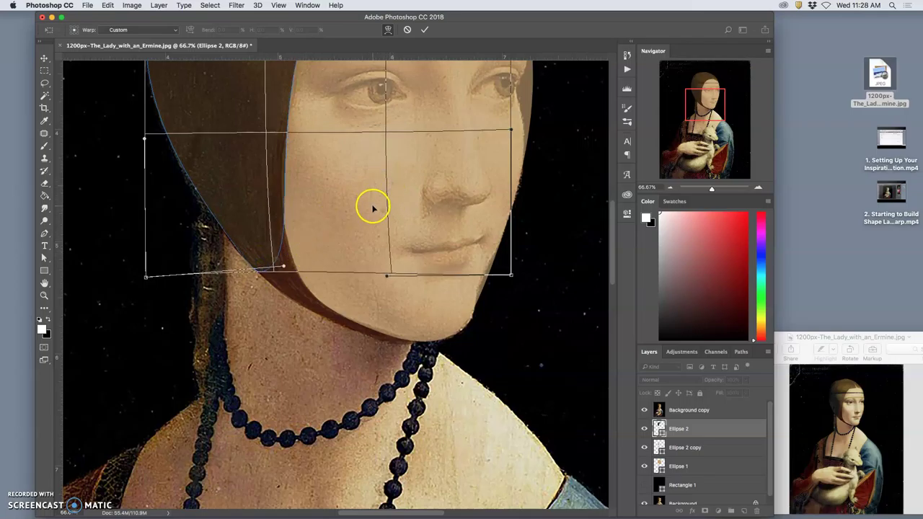
# Step: Reshape the hood warp at the hairline and pull its right edge and top-right corner into place
pyautogui.scroll(5, 373, 210)
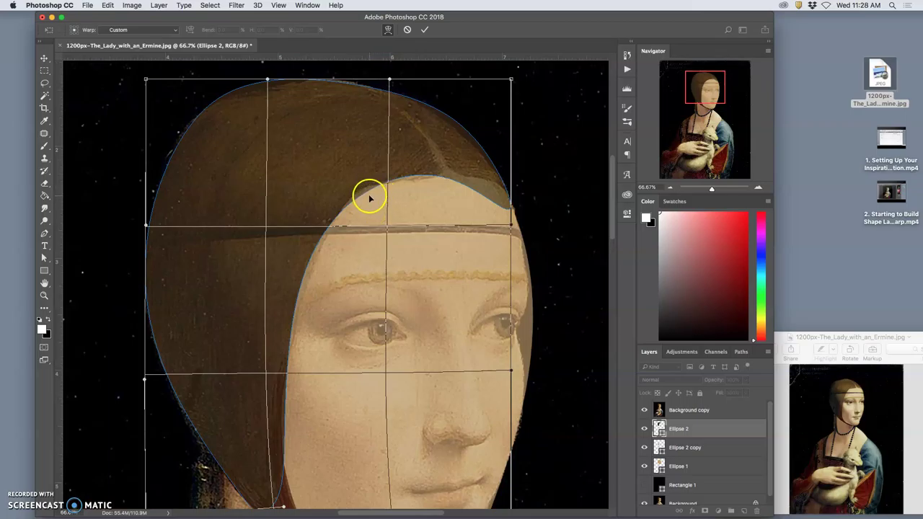
pyautogui.moveTo(363, 188); pyautogui.dragTo(363, 187)
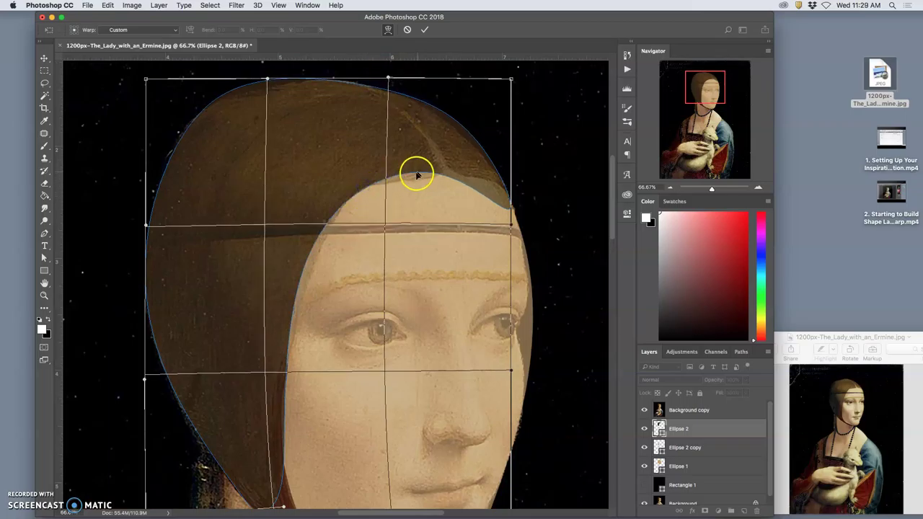
pyautogui.moveTo(418, 169); pyautogui.dragTo(420, 177)
pyautogui.moveTo(360, 195); pyautogui.dragTo(360, 192)
pyautogui.moveTo(503, 206); pyautogui.dragTo(517, 186)
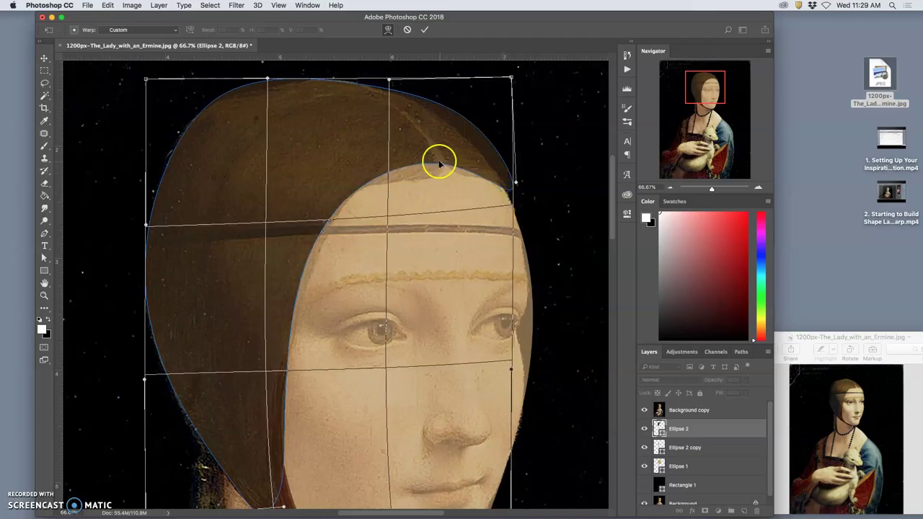
pyautogui.moveTo(435, 158)
pyautogui.mouseDown()
pyautogui.moveTo(429, 165)
pyautogui.moveTo(435, 159)
pyautogui.mouseUp()
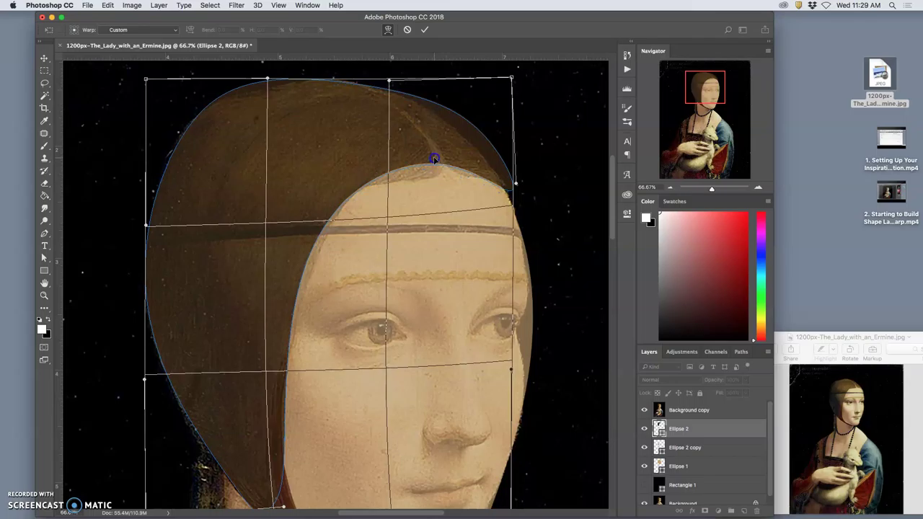
pyautogui.moveTo(509, 78); pyautogui.dragTo(493, 95)
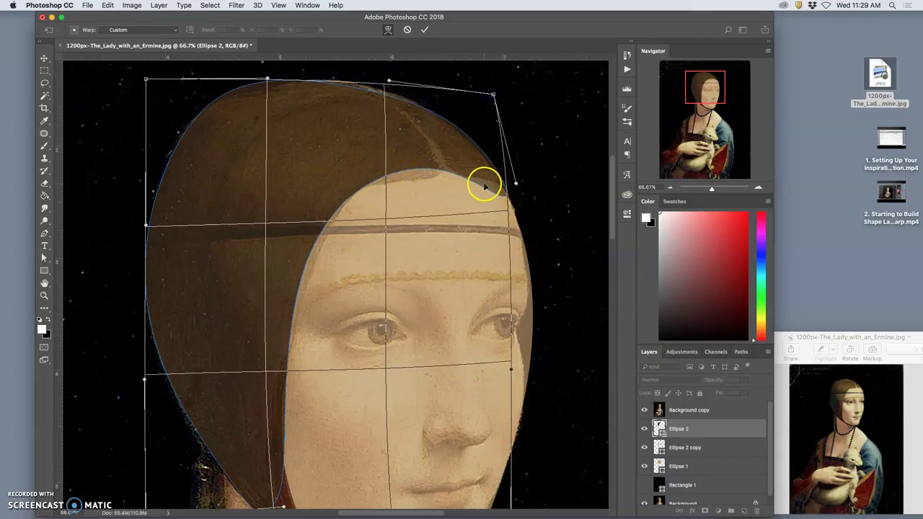
pyautogui.moveTo(494, 189); pyautogui.dragTo(495, 189)
# Step: Raise and reshape the hood's top curve to match the painted crown
pyautogui.moveTo(362, 109); pyautogui.dragTo(365, 109)
pyautogui.moveTo(486, 109); pyautogui.dragTo(482, 112)
pyautogui.click(382, 113)
pyautogui.moveTo(378, 109); pyautogui.dragTo(377, 106)
pyautogui.moveTo(270, 93); pyautogui.dragTo(247, 91)
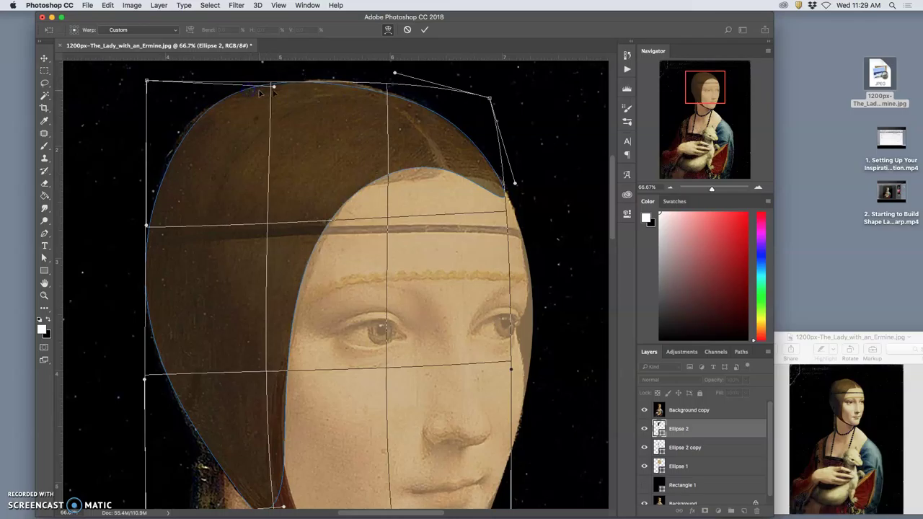
pyautogui.moveTo(354, 87); pyautogui.dragTo(357, 87)
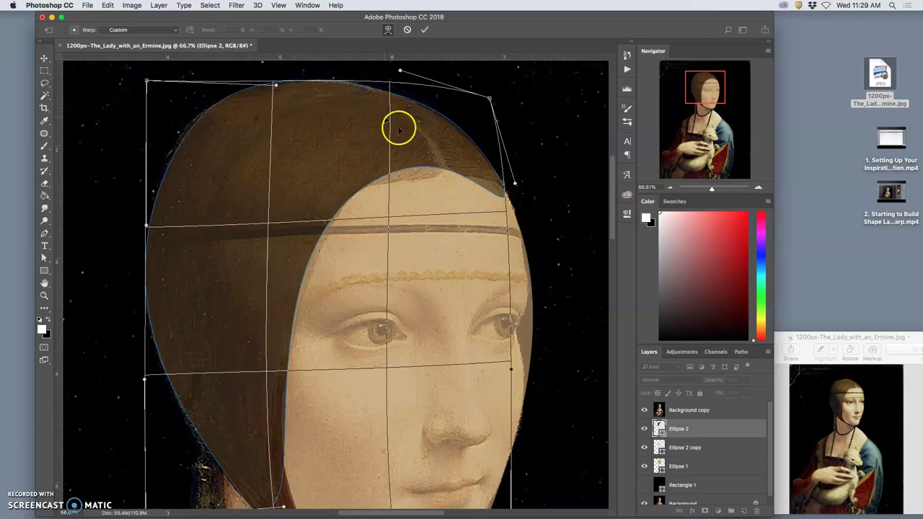
pyautogui.moveTo(496, 183); pyautogui.dragTo(496, 183)
# Step: Apply the hood warp and delete the accidentally created rectangle shape
pyautogui.press('Return')
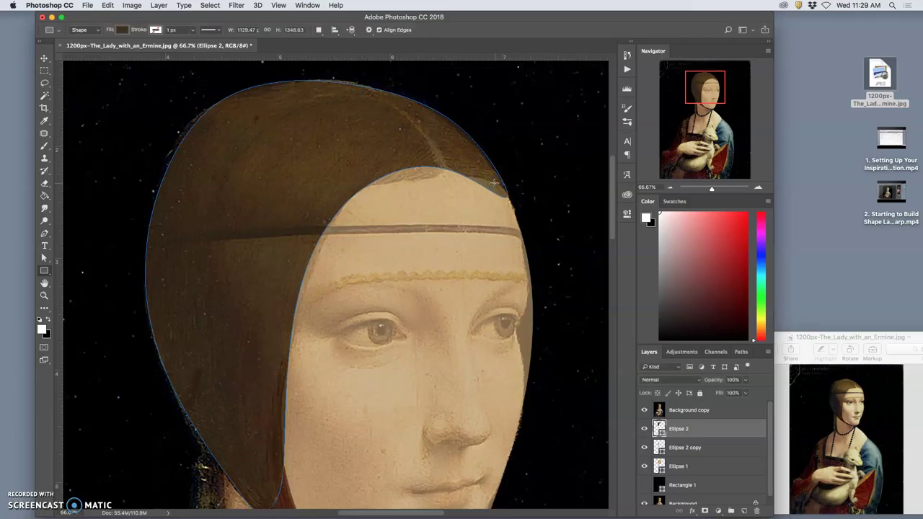
pyautogui.click(499, 216)
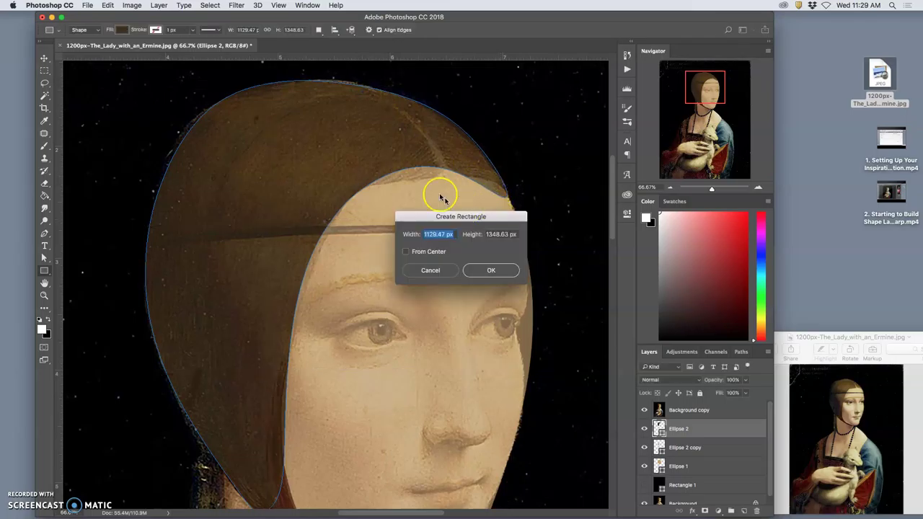
pyautogui.click(495, 269)
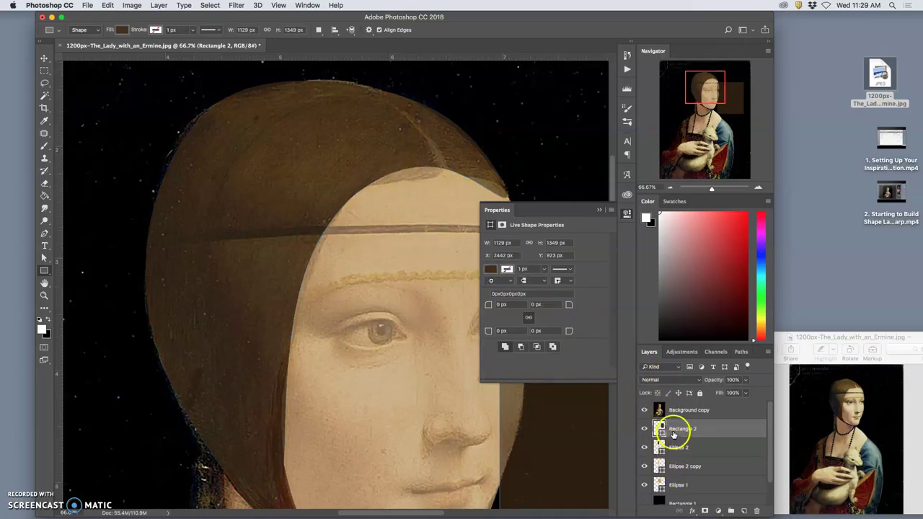
pyautogui.press('Delete')
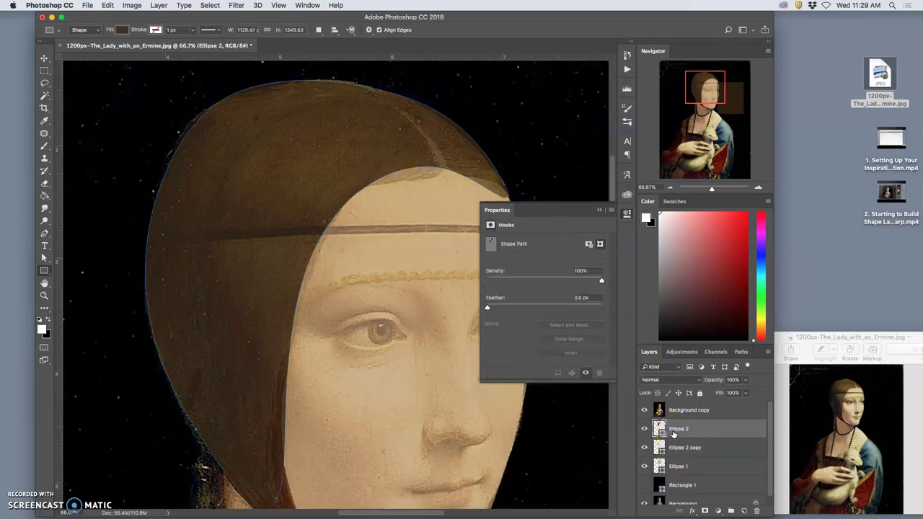
# Step: Reselect the Ellipse 2 layer and toggle its visibility to check it
pyautogui.click(599, 210)
pyautogui.click(700, 428)
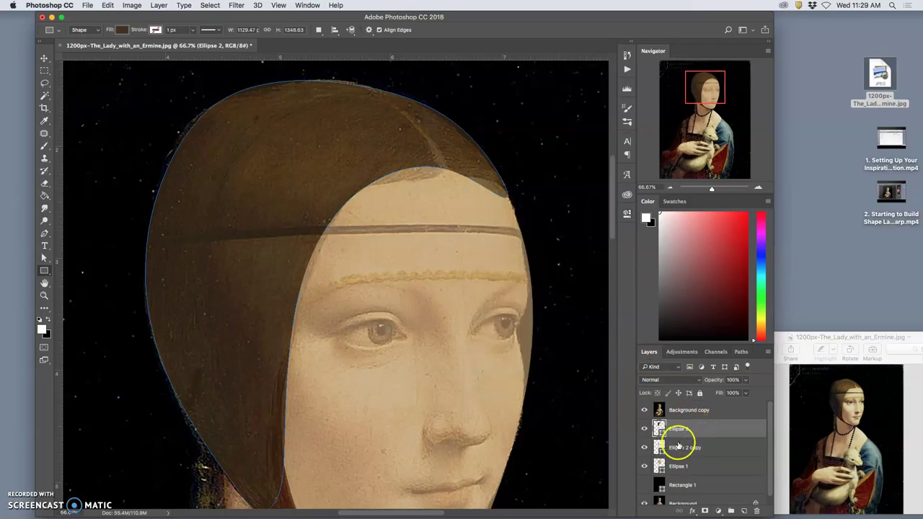
pyautogui.click(676, 448)
pyautogui.click(660, 428)
pyautogui.click(644, 428)
pyautogui.click(643, 428)
pyautogui.click(697, 429)
# Step: Draw a thin ellipse over the hood edge above the forehead and rotate it about -6.84°
pyautogui.moveTo(44, 271); pyautogui.dragTo(72, 287)
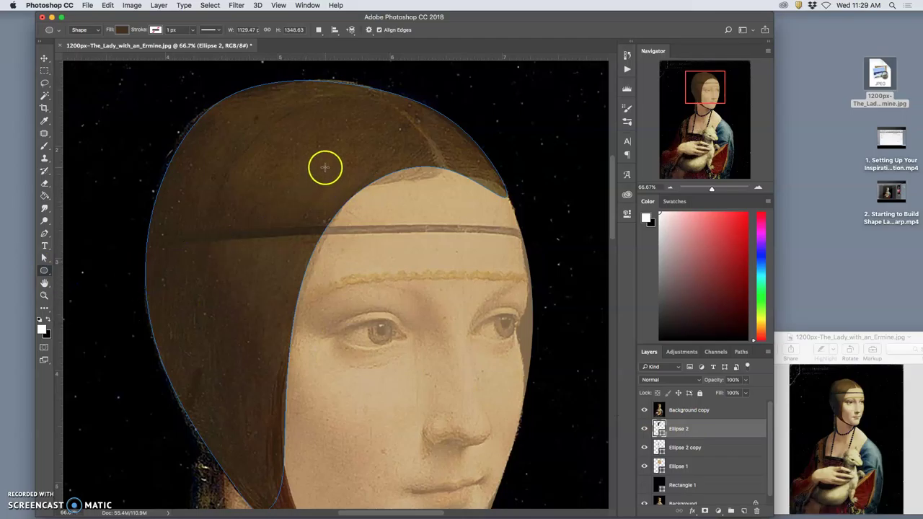
pyautogui.moveTo(325, 167); pyautogui.dragTo(432, 189)
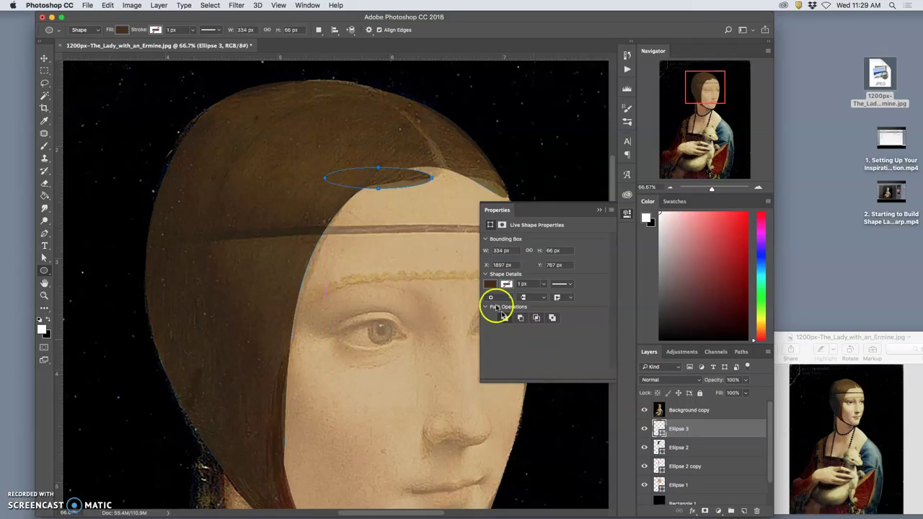
pyautogui.press('super+t')
pyautogui.moveTo(437, 165)
pyautogui.mouseDown()
pyautogui.moveTo(435, 151)
pyautogui.moveTo(428, 173)
pyautogui.mouseUp()
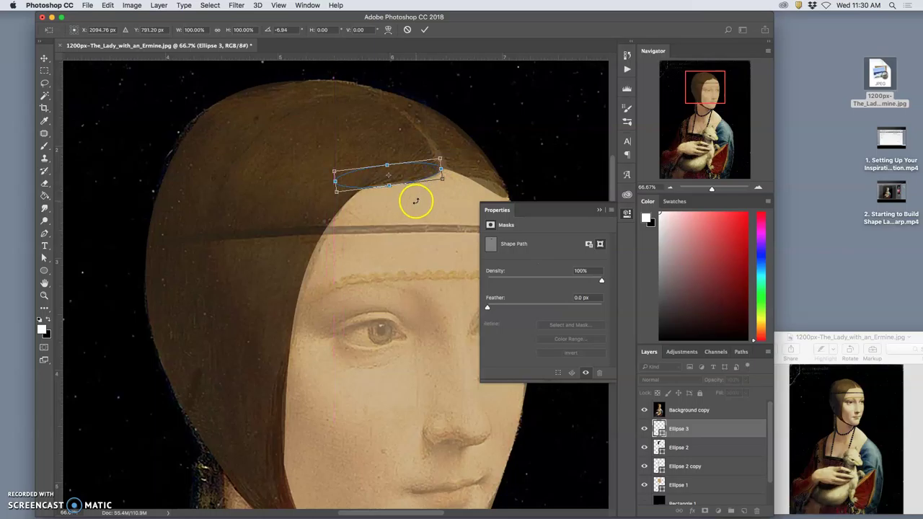
pyautogui.scroll(4, 418, 177)
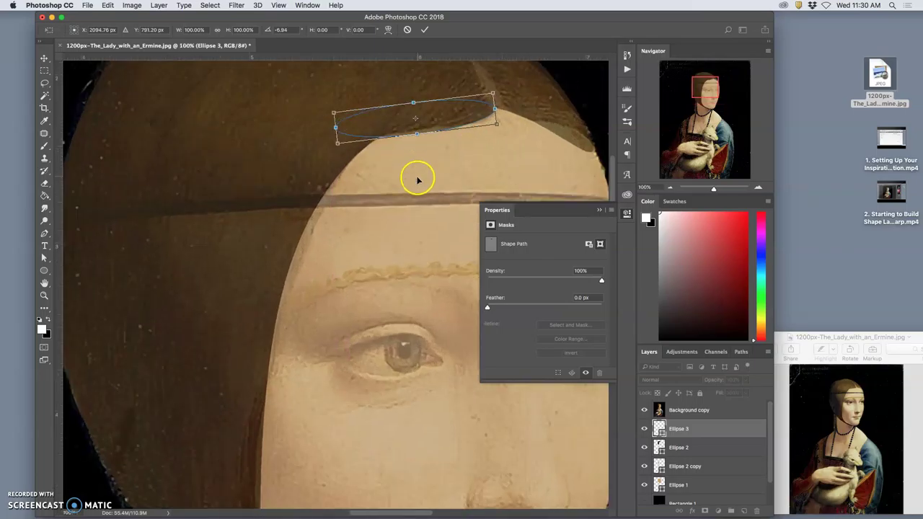
pyautogui.hscroll(5, 420, 183)
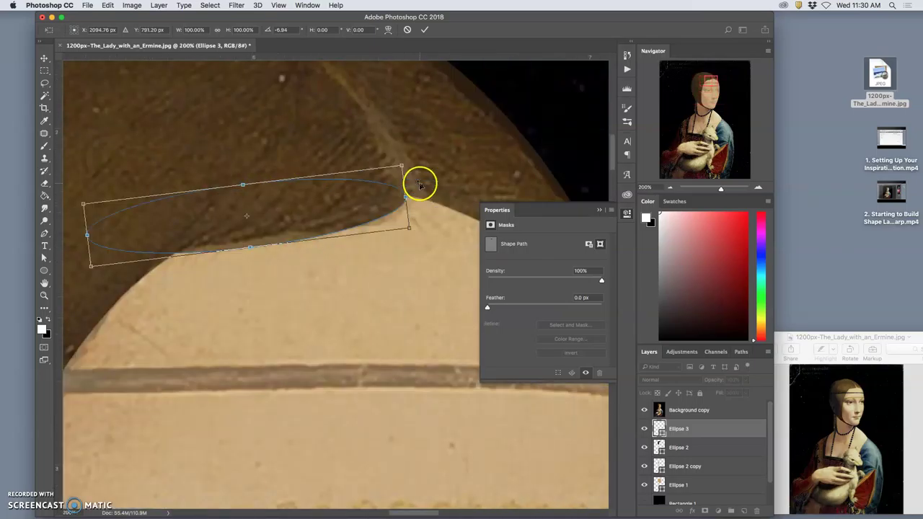
pyautogui.press('Return')
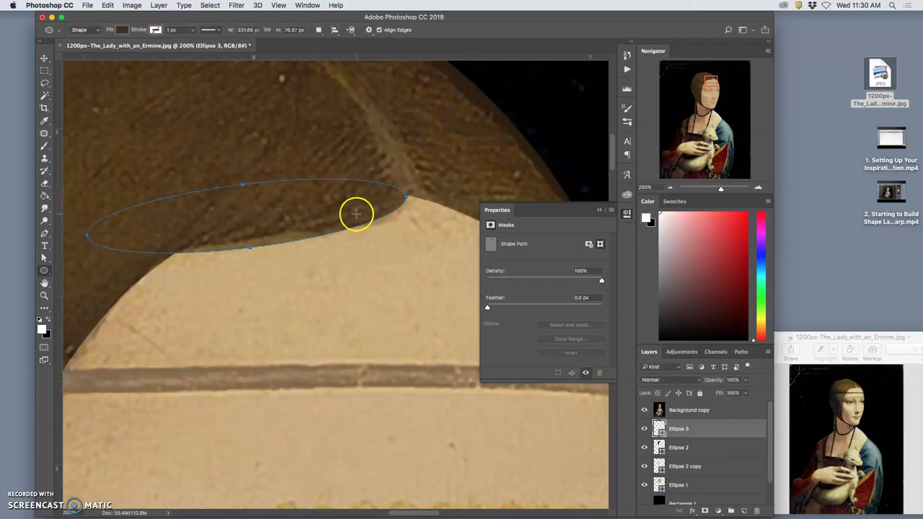
# Step: Warp Ellipse 3 into a curved sliver following the hood's edge along the forehead and commit
pyautogui.hotkey('ctrl', 't')
pyautogui.rightClick(331, 215)
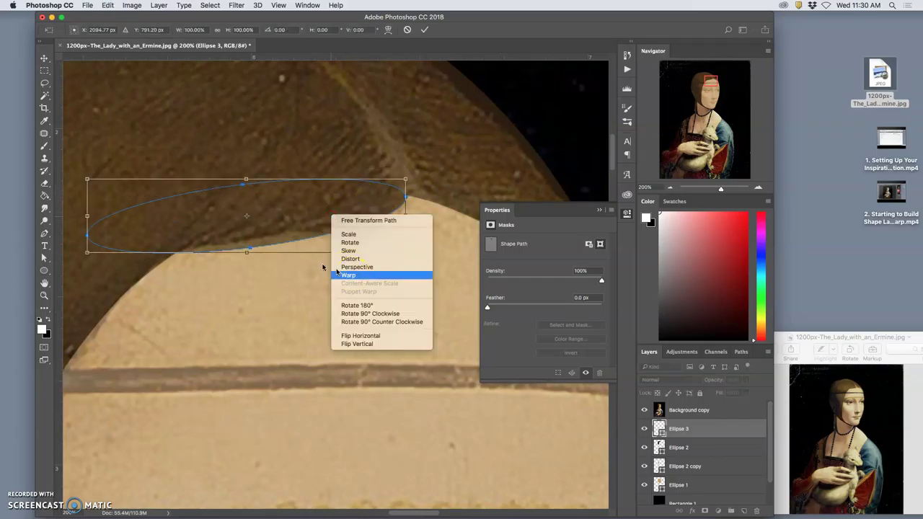
pyautogui.click(353, 275)
pyautogui.moveTo(220, 228); pyautogui.dragTo(279, 212)
pyautogui.moveTo(355, 211); pyautogui.dragTo(361, 214)
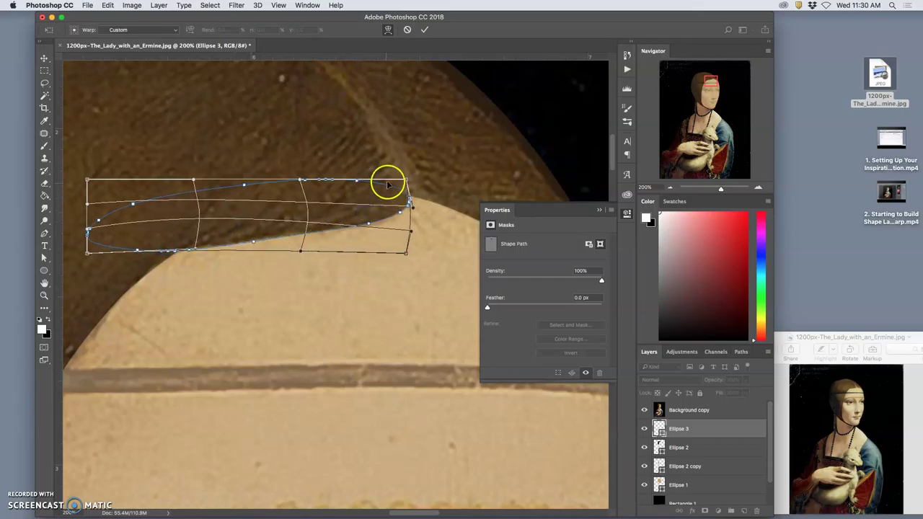
pyautogui.moveTo(388, 186)
pyautogui.mouseDown()
pyautogui.moveTo(389, 167)
pyautogui.moveTo(401, 188)
pyautogui.mouseUp()
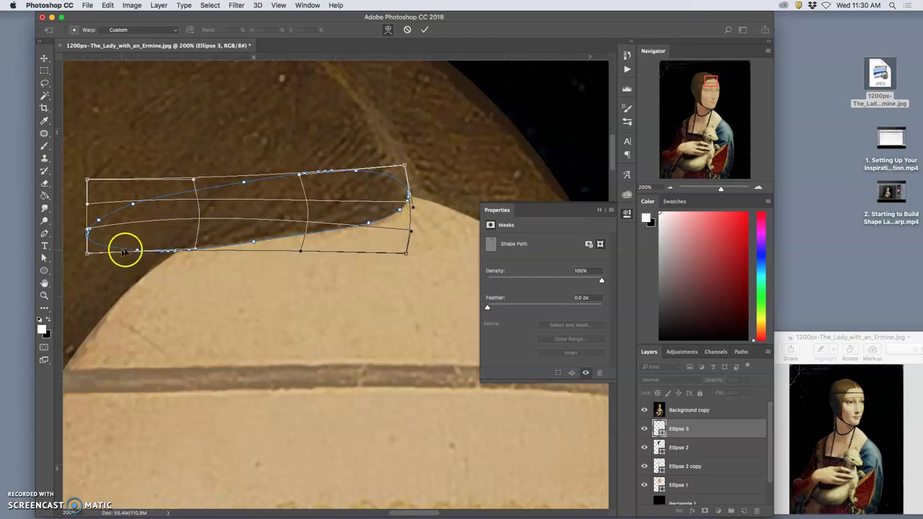
pyautogui.moveTo(115, 252); pyautogui.dragTo(93, 258)
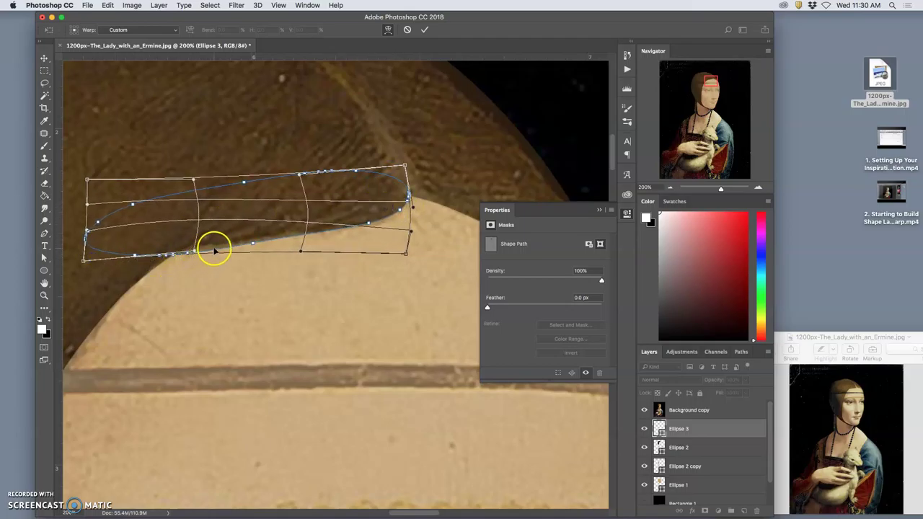
pyautogui.moveTo(214, 251); pyautogui.dragTo(213, 244)
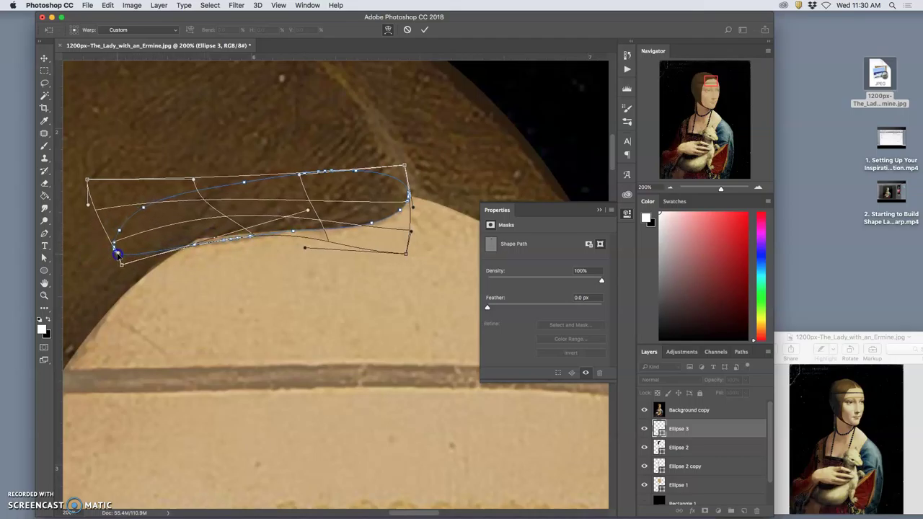
pyautogui.press('Return')
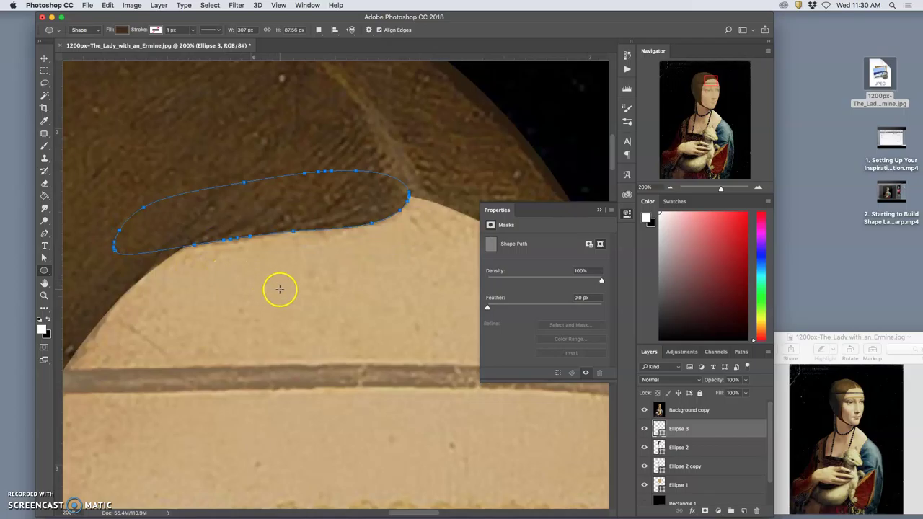
# Step: Undo the accidentally created exact-size ellipse
pyautogui.click(280, 289)
pyautogui.click(484, 273)
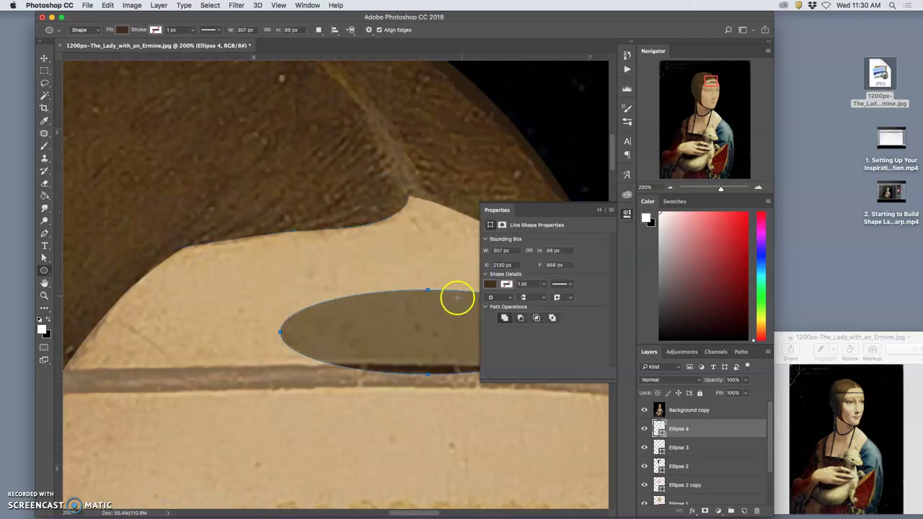
pyautogui.press('super+z')
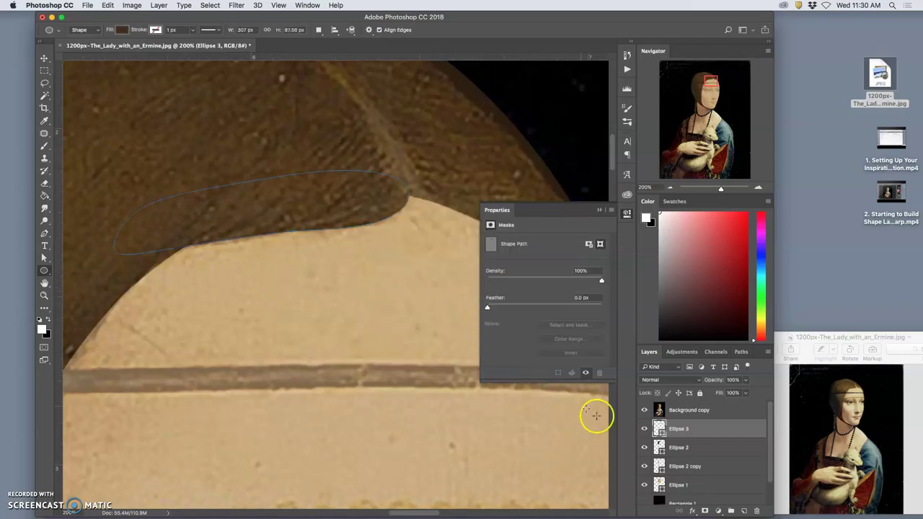
pyautogui.click(598, 210)
pyautogui.click(645, 410)
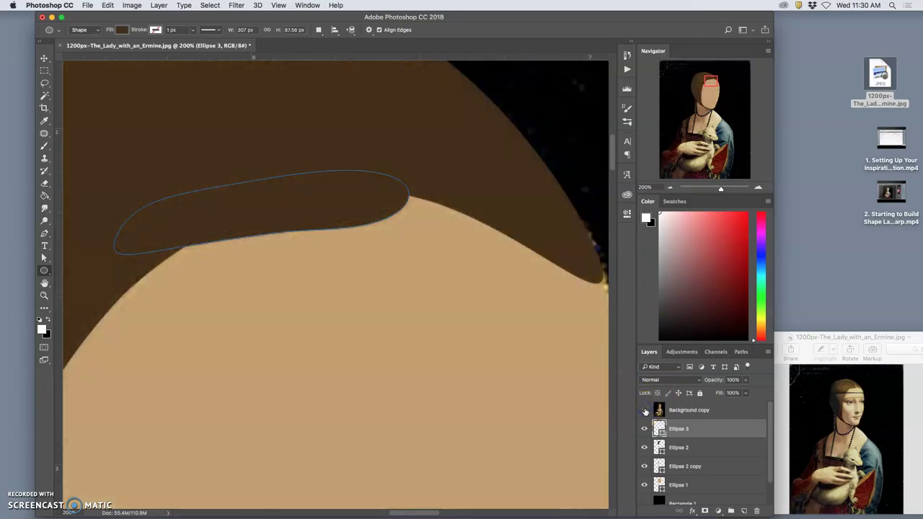
pyautogui.press('super+minus')
pyautogui.press('super+minus')
pyautogui.press('super+minus')
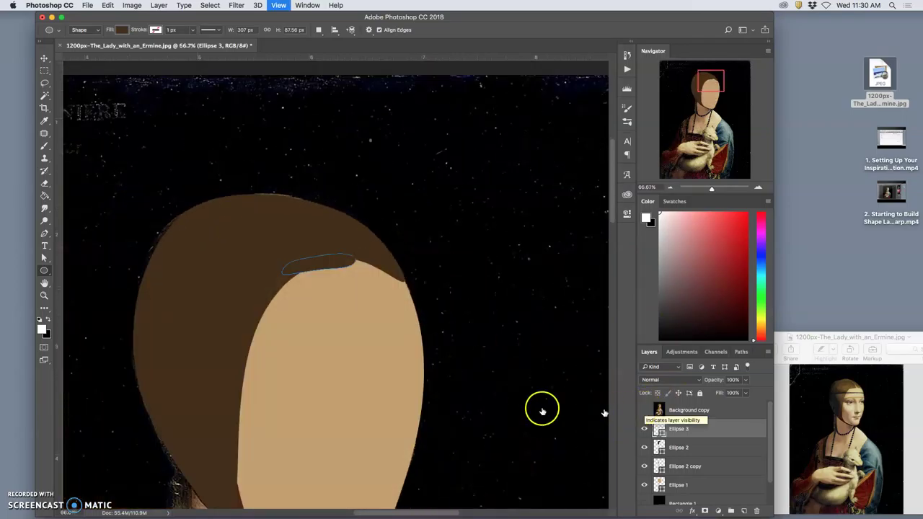
pyautogui.press('super+minus')
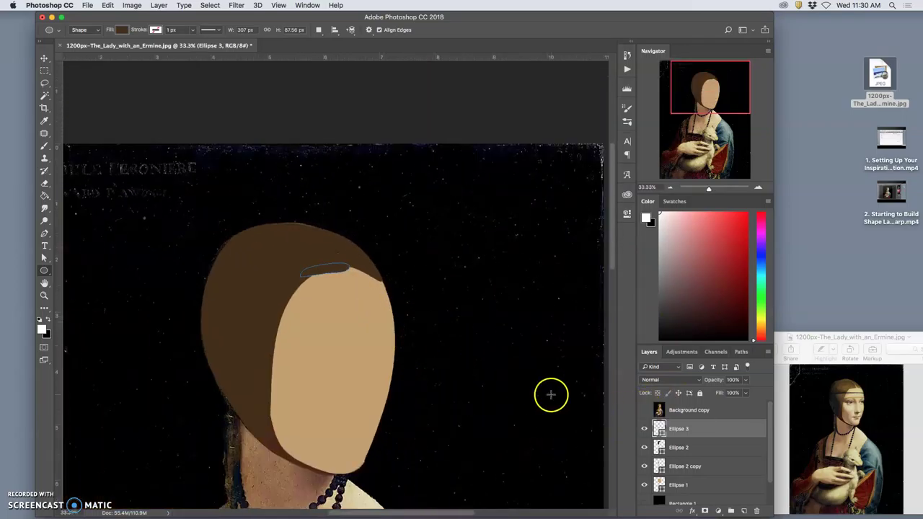
pyautogui.click(697, 500)
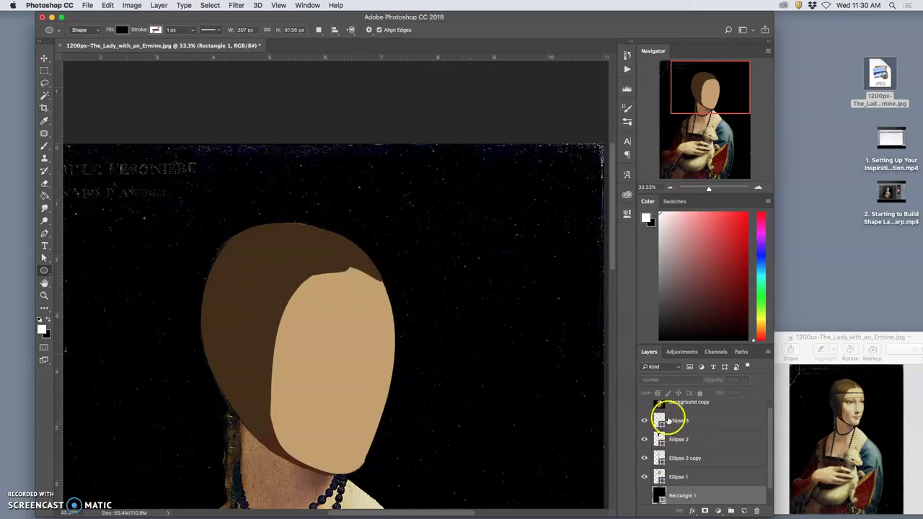
pyautogui.click(644, 405)
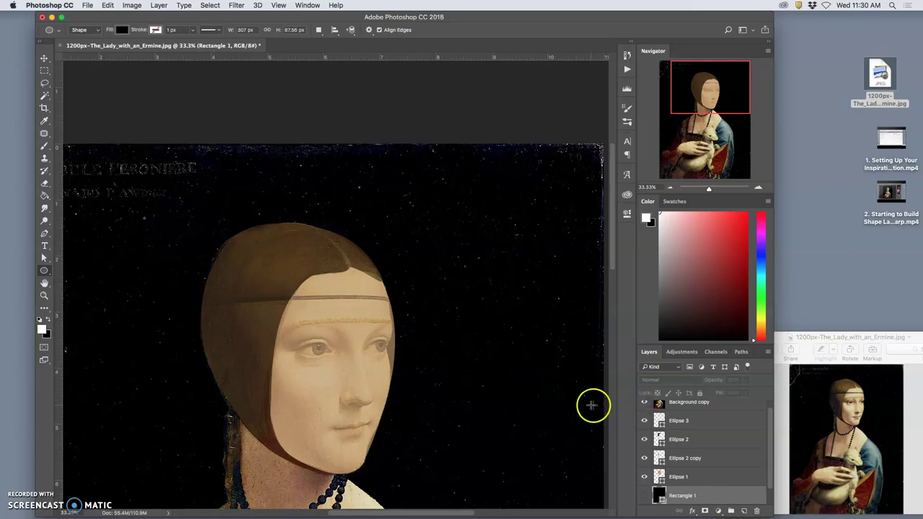
pyautogui.scroll(10, 588, 405)
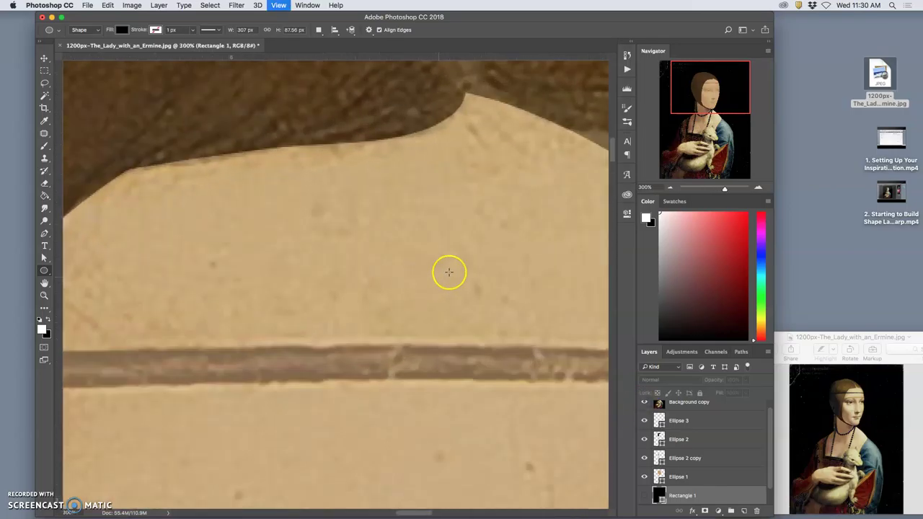
pyautogui.hscroll(3, 465, 261)
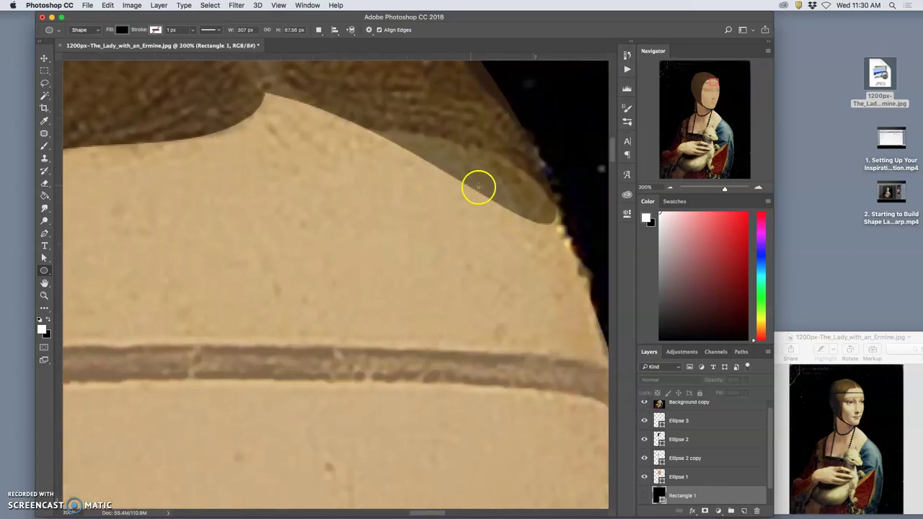
# Step: Draw an ellipse over the forehead's hood edge and move Ellipse 4 just under Background copy
pyautogui.click(678, 478)
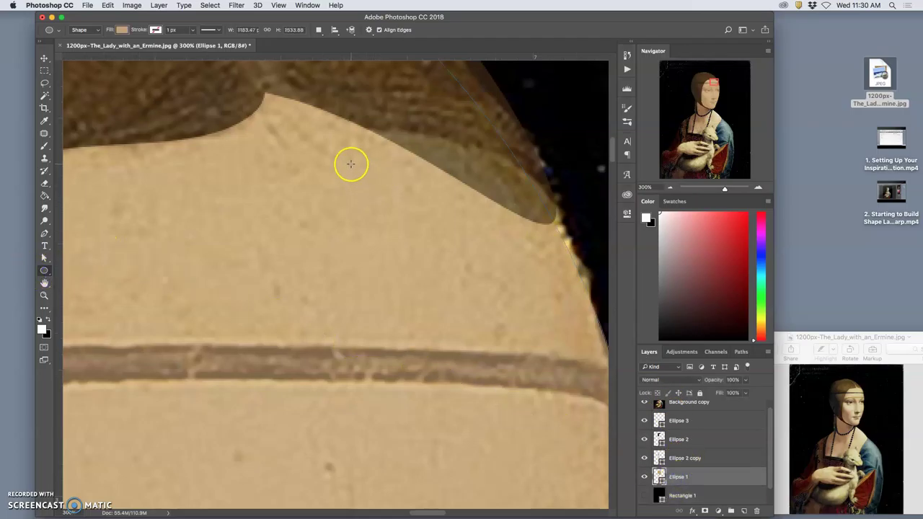
pyautogui.moveTo(351, 163); pyautogui.dragTo(508, 260)
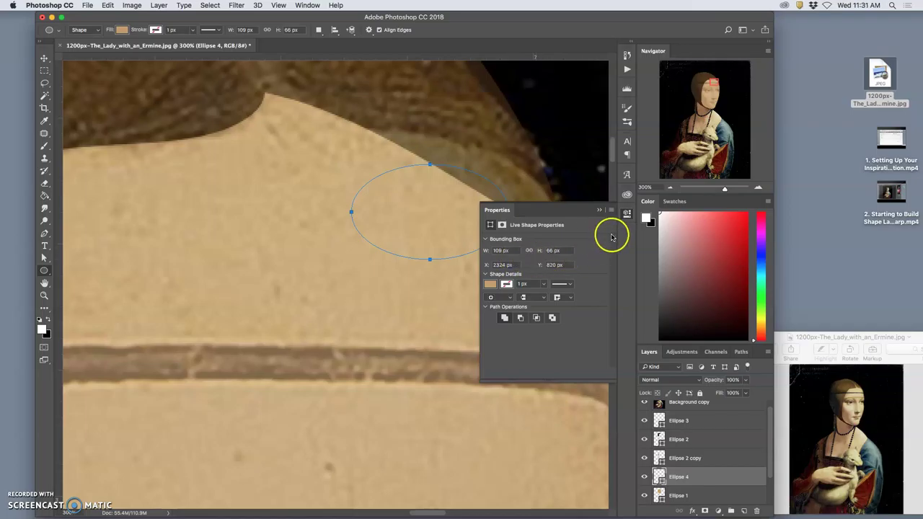
pyautogui.click(599, 210)
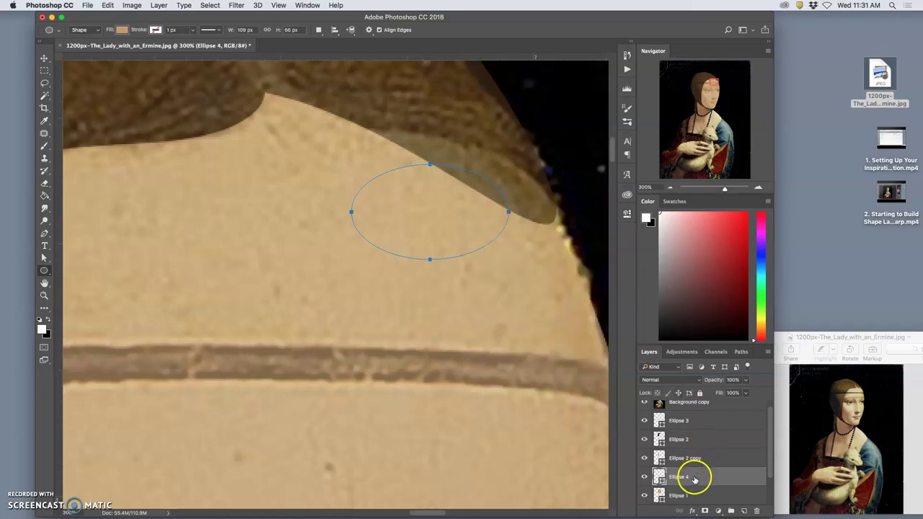
pyautogui.moveTo(696, 476); pyautogui.dragTo(691, 418)
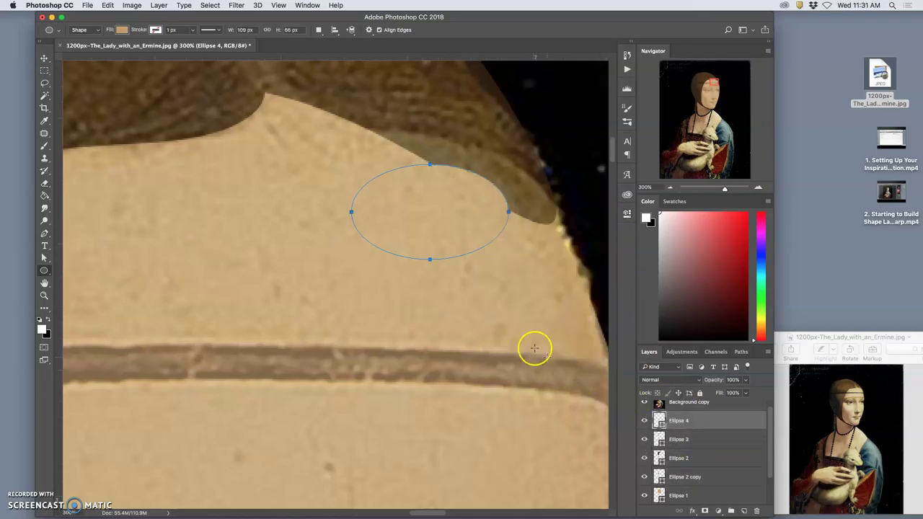
# Step: Rotate Ellipse 4 about 25° clockwise, enlarge it to about 135%, and warp its upper left into the hood curve
pyautogui.hotkey('ctrl', 't')
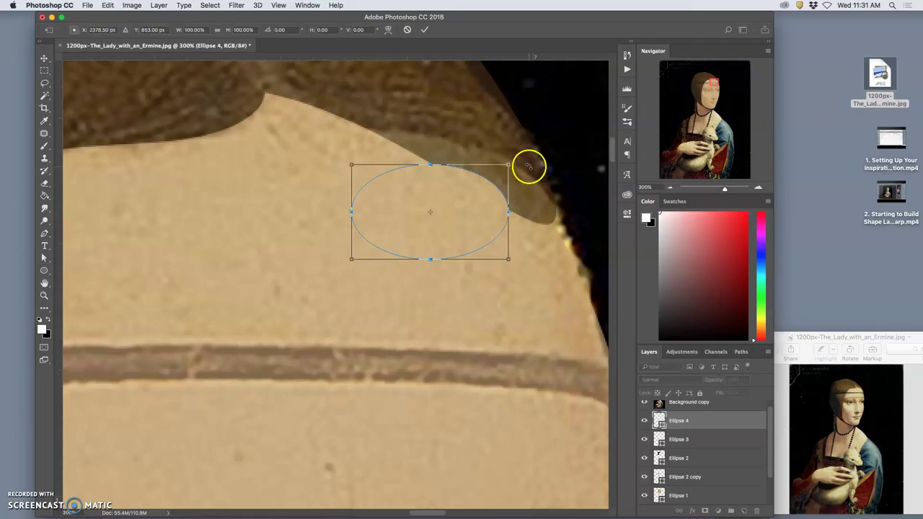
pyautogui.moveTo(527, 165); pyautogui.dragTo(588, 198)
pyautogui.click(517, 197)
pyautogui.rightClick(432, 191)
pyautogui.click(441, 247)
pyautogui.moveTo(381, 165); pyautogui.dragTo(319, 135)
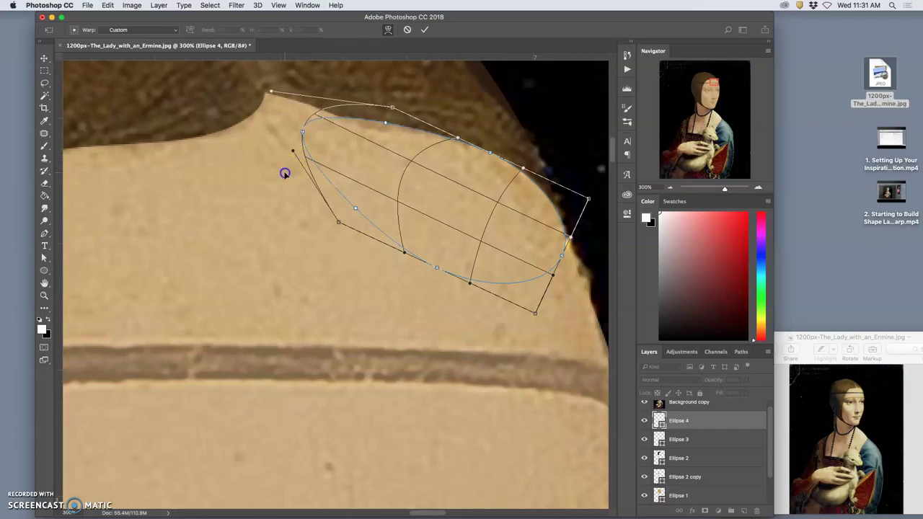
# Step: Commit the Ellipse 4 warp, zoom out, and compare shapes with the painting overlay hidden and shown
pyautogui.click(328, 210)
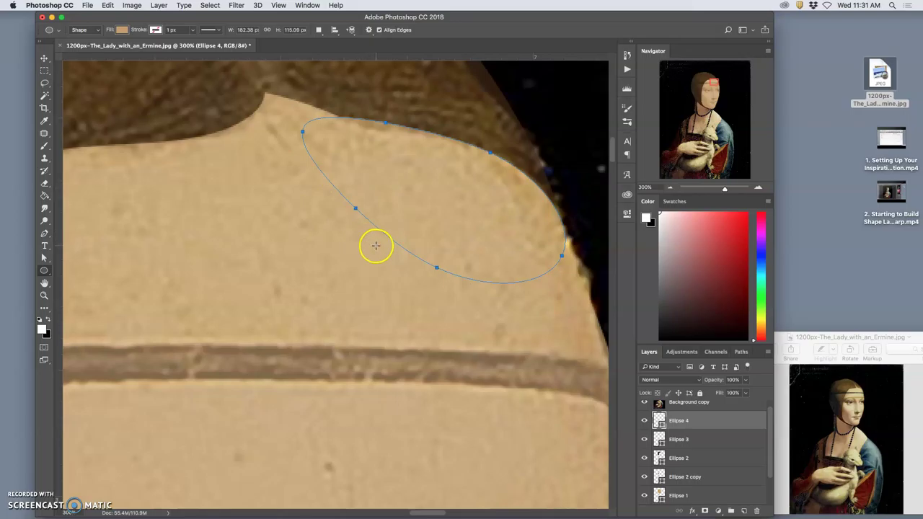
pyautogui.press('super+minus')
pyautogui.press('super+minus')
pyautogui.press('super+minus')
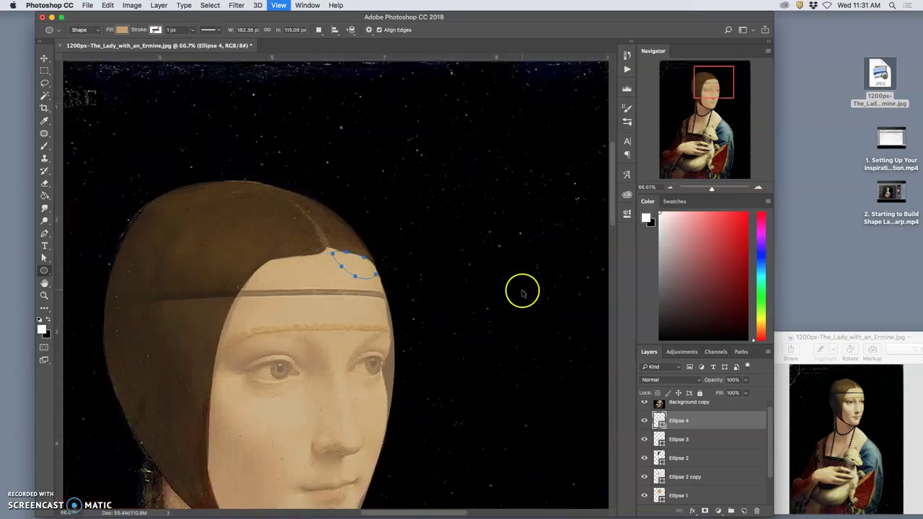
pyautogui.press('super+minus')
pyautogui.press('super+minus')
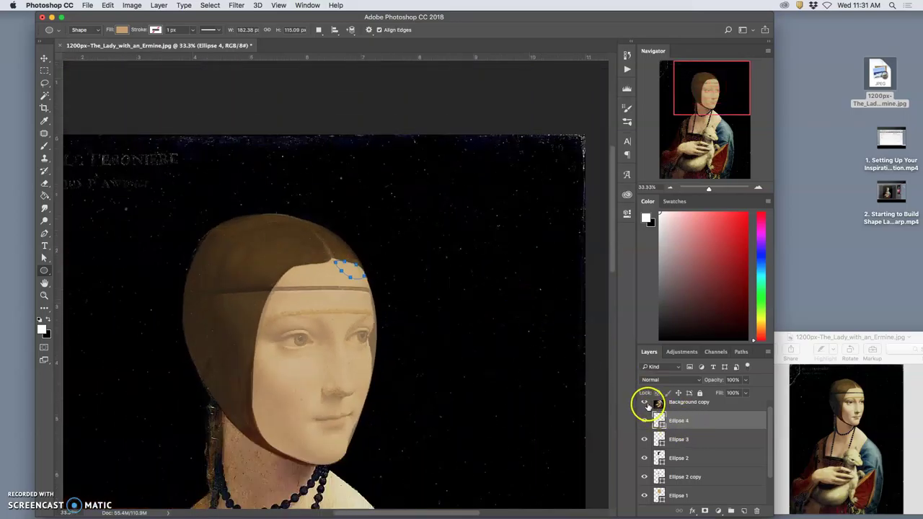
pyautogui.press('Return')
pyautogui.click(642, 403)
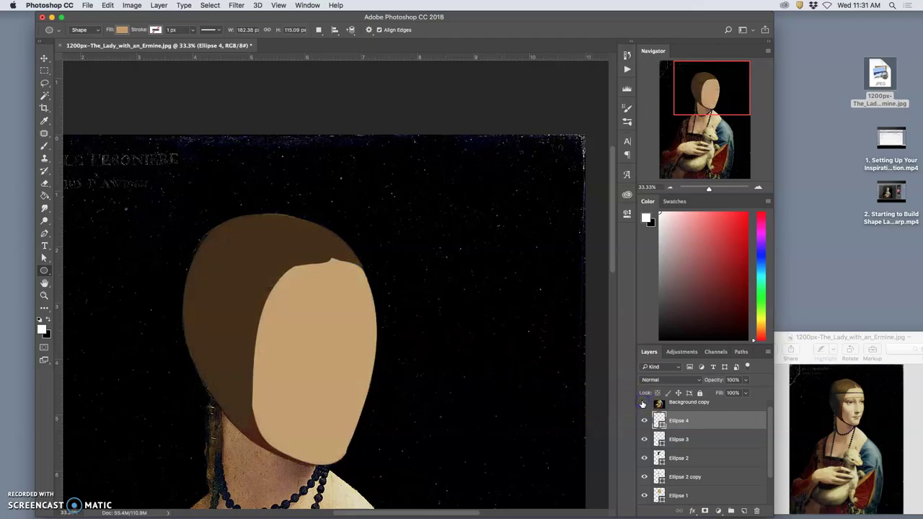
pyautogui.click(642, 403)
pyautogui.click(642, 403)
pyautogui.click(643, 403)
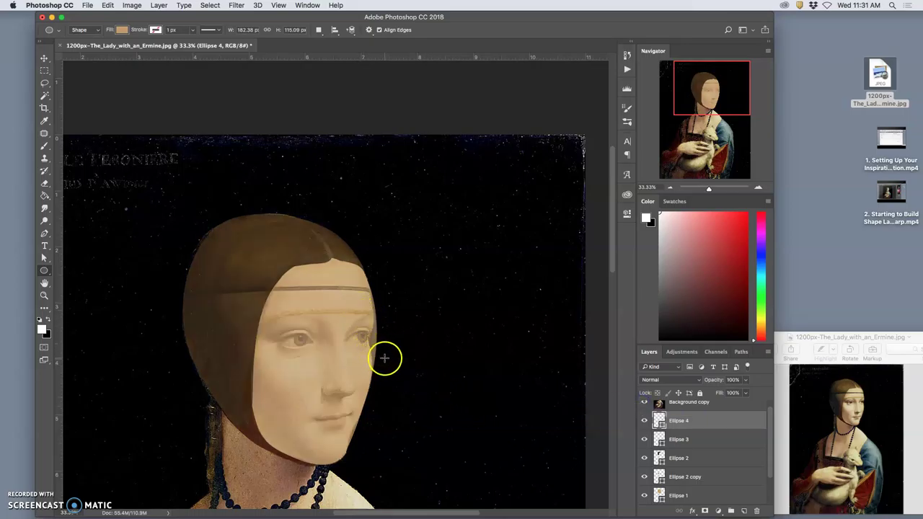
# Step: Zoom in on the face, then hide and select the Rectangle 1 layer
pyautogui.press('super+equal')
pyautogui.press('super+equal')
pyautogui.press('super+equal')
pyautogui.press('super+equal')
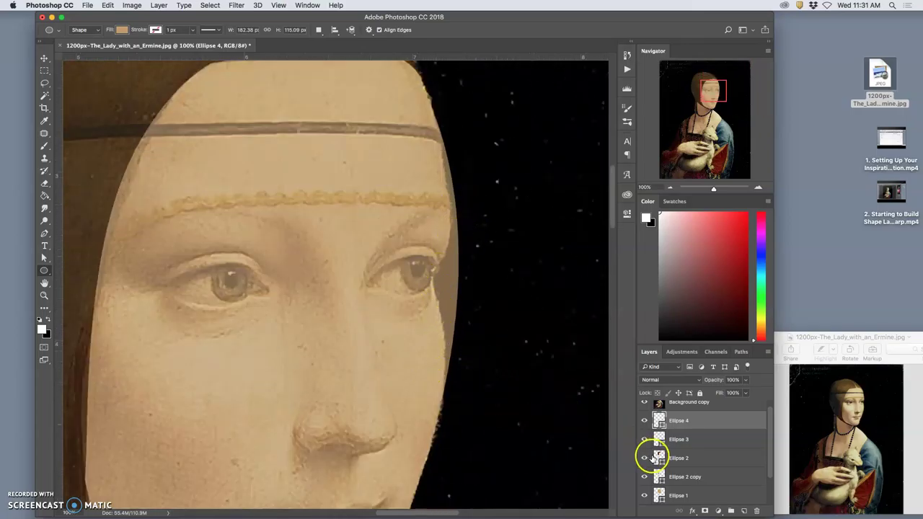
pyautogui.scroll(-2, 674, 446)
pyautogui.scroll(-1, 675, 452)
pyautogui.click(644, 477)
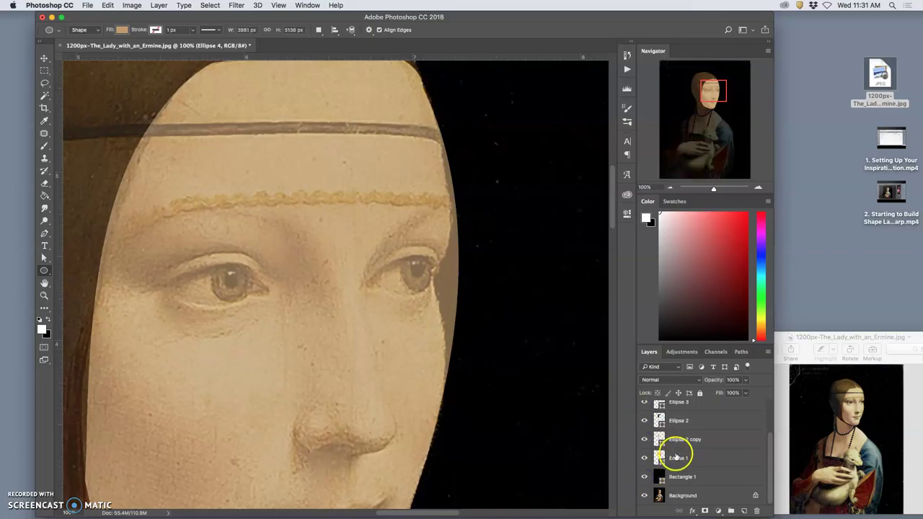
pyautogui.click(682, 477)
pyautogui.scroll(3, 690, 460)
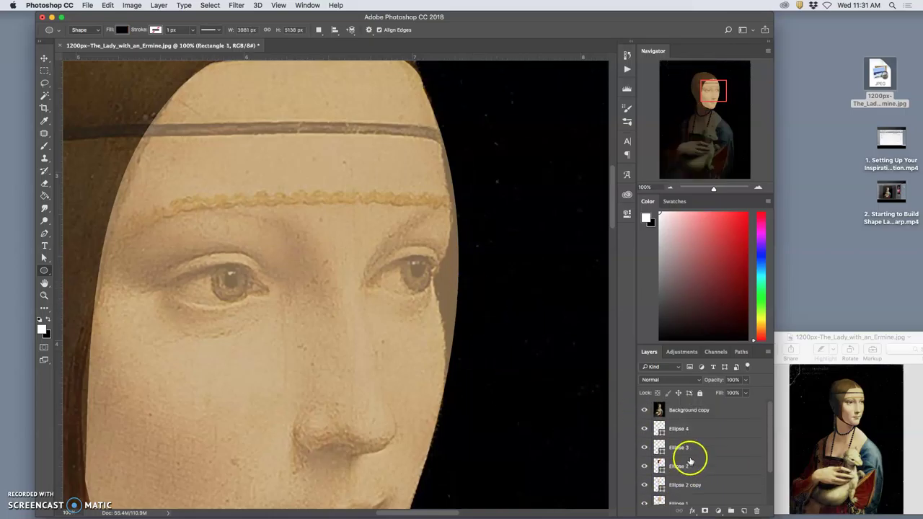
# Step: Draw a tall thin ellipse (99 × 385 px) right of the face and fill it black
pyautogui.click(683, 430)
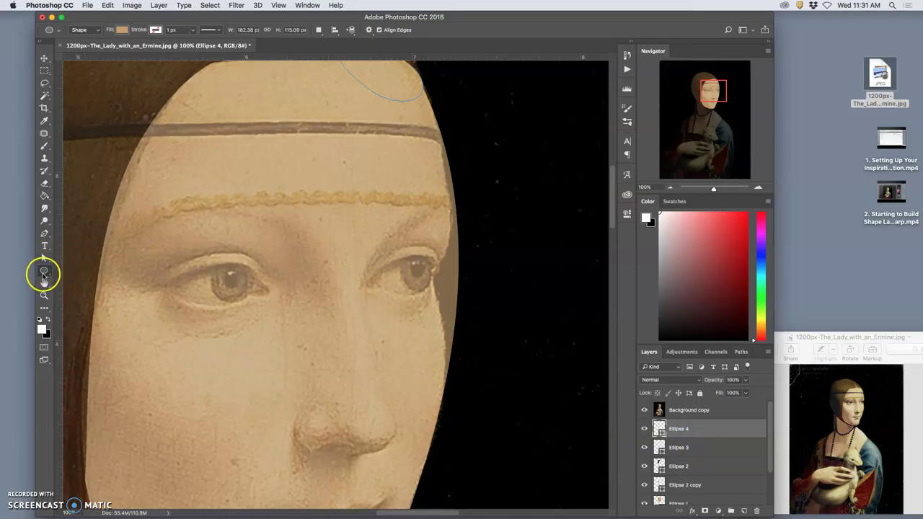
pyautogui.moveTo(469, 130); pyautogui.dragTo(516, 315)
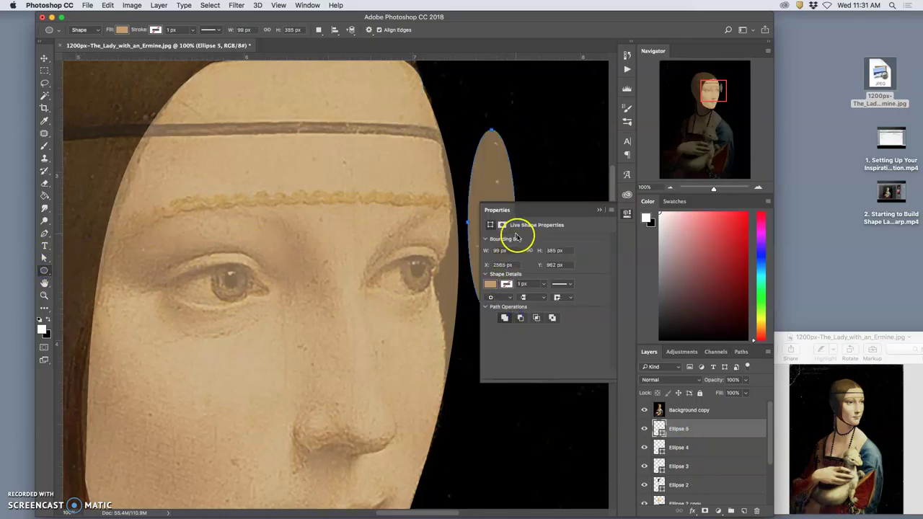
pyautogui.click(489, 284)
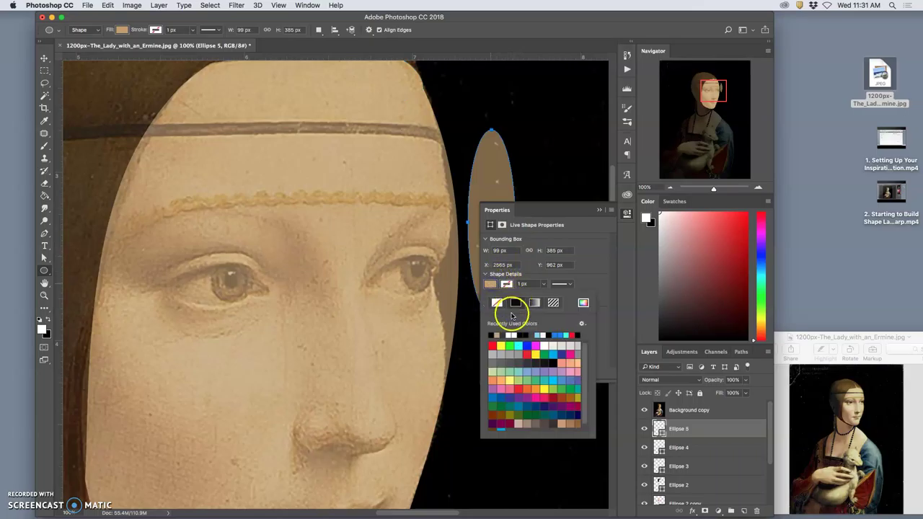
pyautogui.click(491, 335)
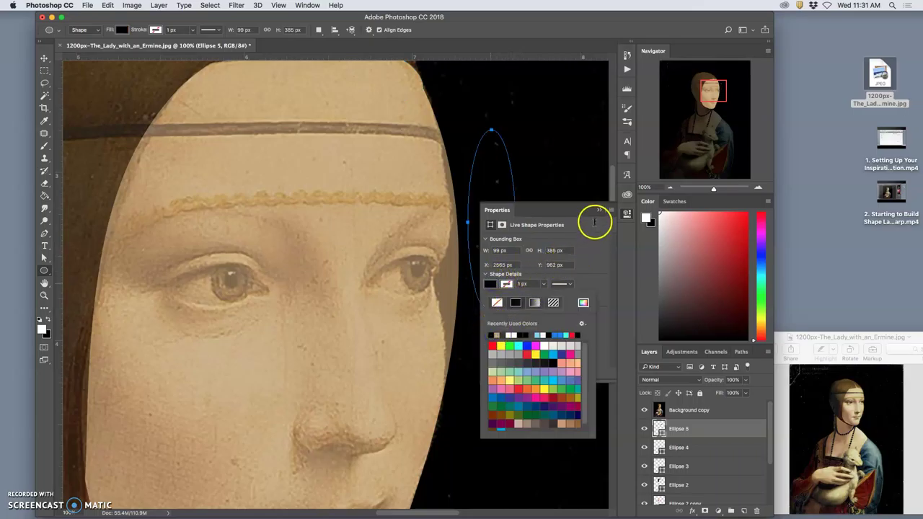
pyautogui.click(599, 209)
pyautogui.click(599, 210)
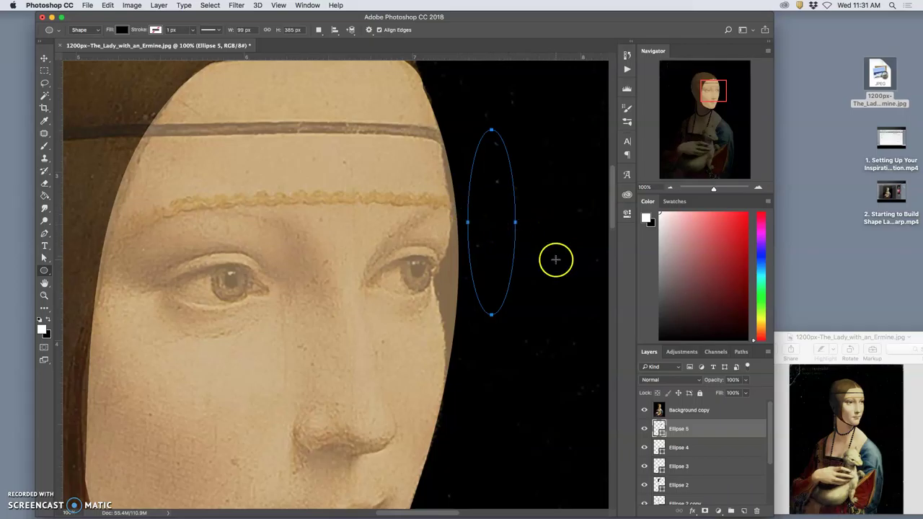
# Step: Move Ellipse 5 against the face's right edge and warp its left side to the cheek beside the eye
pyautogui.hotkey('ctrl', 't')
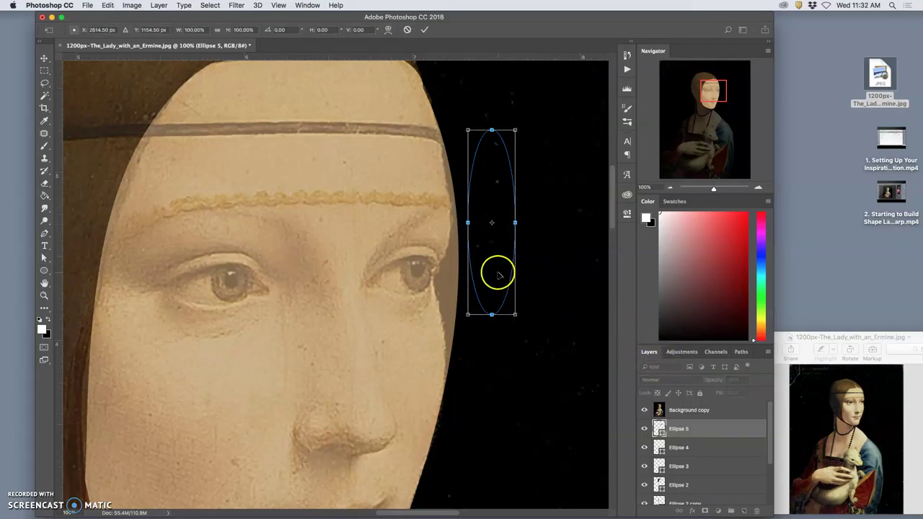
pyautogui.moveTo(497, 275); pyautogui.dragTo(464, 322)
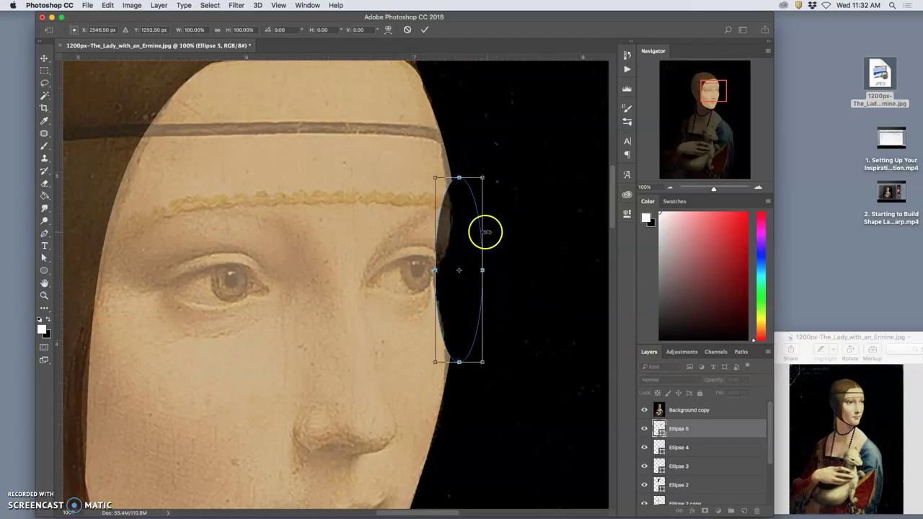
pyautogui.rightClick(457, 231)
pyautogui.click(484, 291)
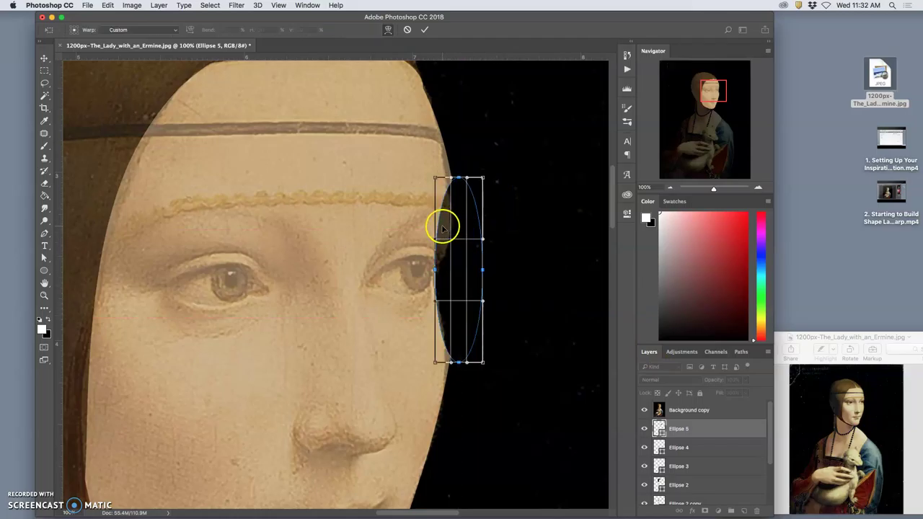
pyautogui.moveTo(443, 224); pyautogui.dragTo(457, 240)
pyautogui.moveTo(468, 181); pyautogui.dragTo(448, 166)
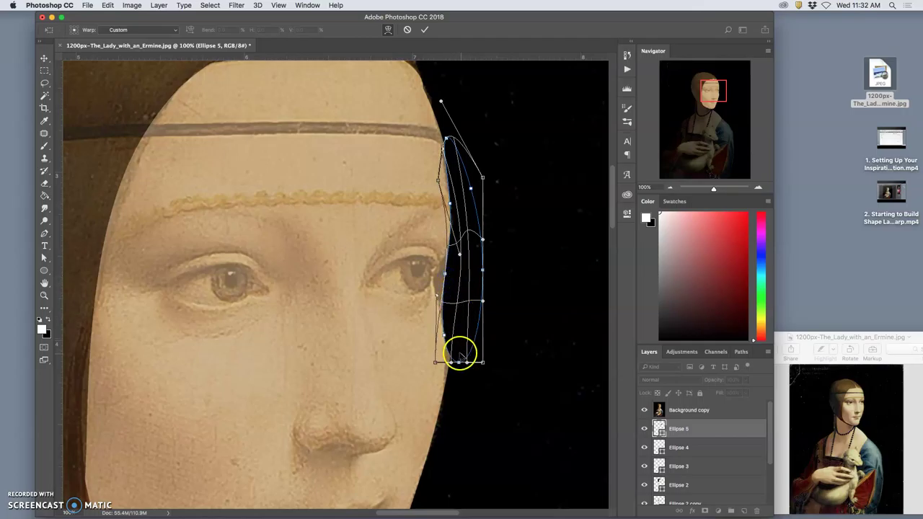
pyautogui.moveTo(459, 351); pyautogui.dragTo(453, 315)
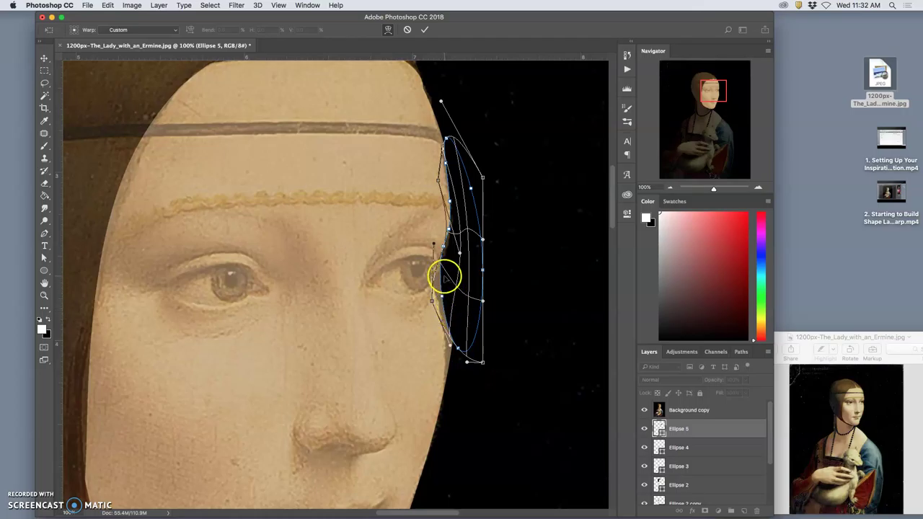
pyautogui.moveTo(436, 273); pyautogui.dragTo(435, 286)
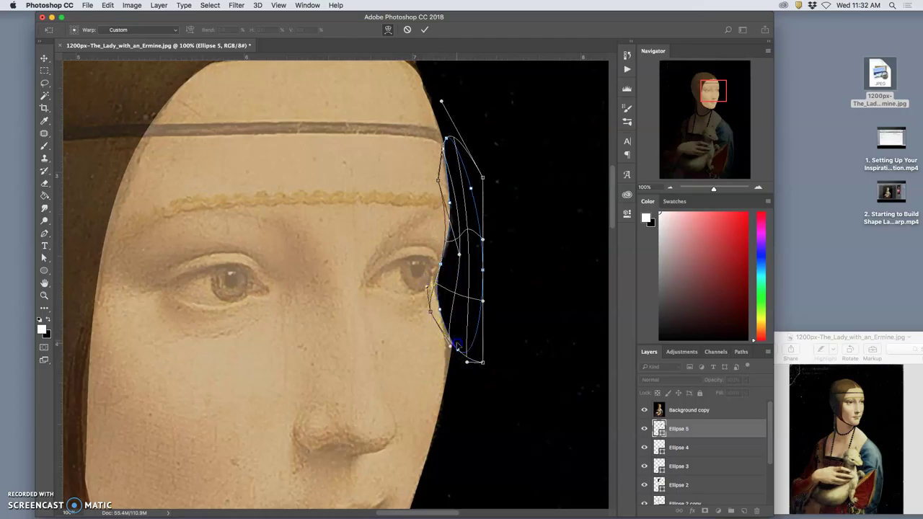
pyautogui.moveTo(457, 345); pyautogui.dragTo(461, 345)
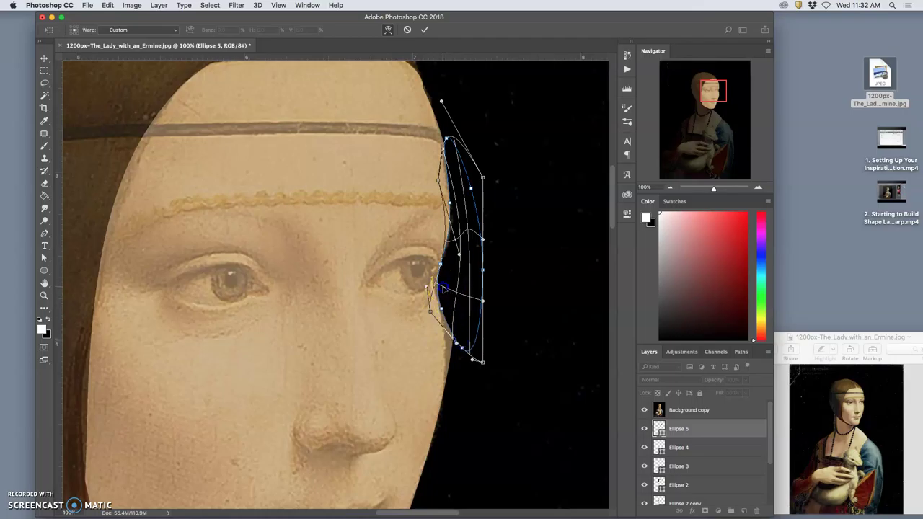
pyautogui.moveTo(428, 287); pyautogui.dragTo(422, 286)
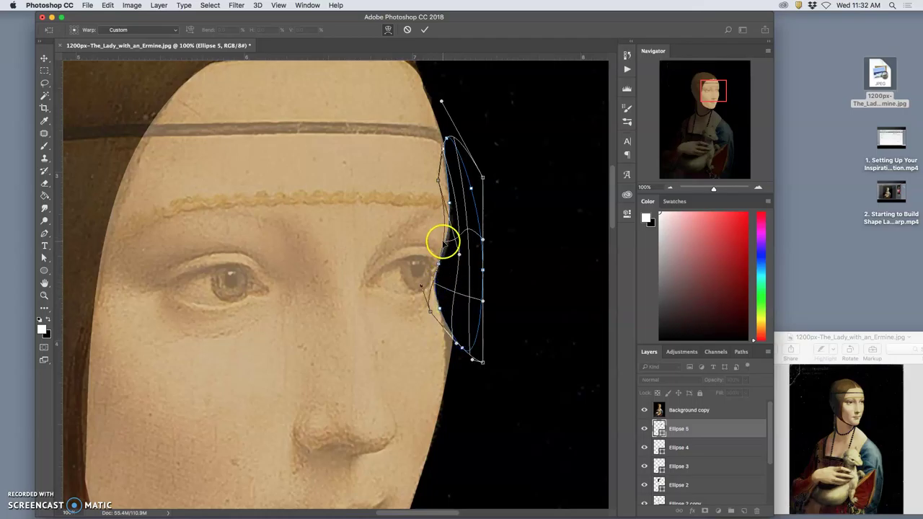
pyautogui.doubleClick(445, 245)
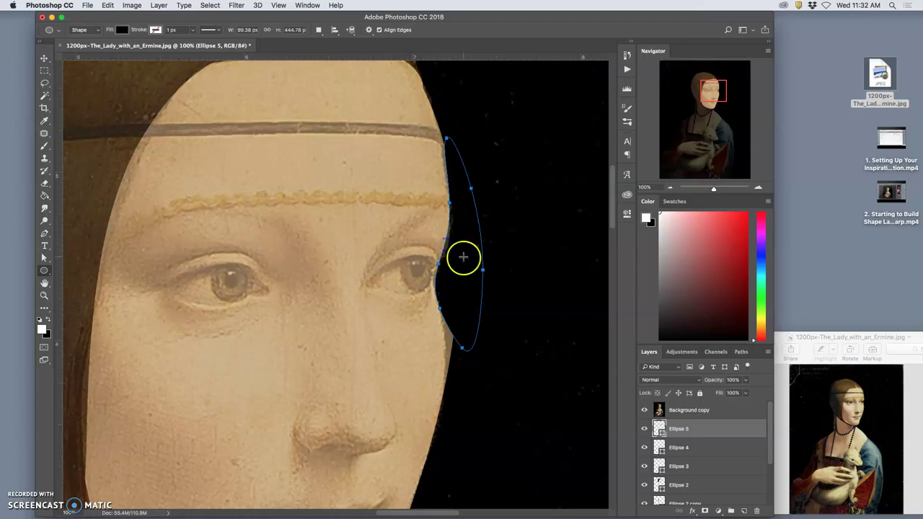
# Step: Warp Ellipse 5 again to hug the face's middle and raise its top corner, then commit
pyautogui.press('super+t')
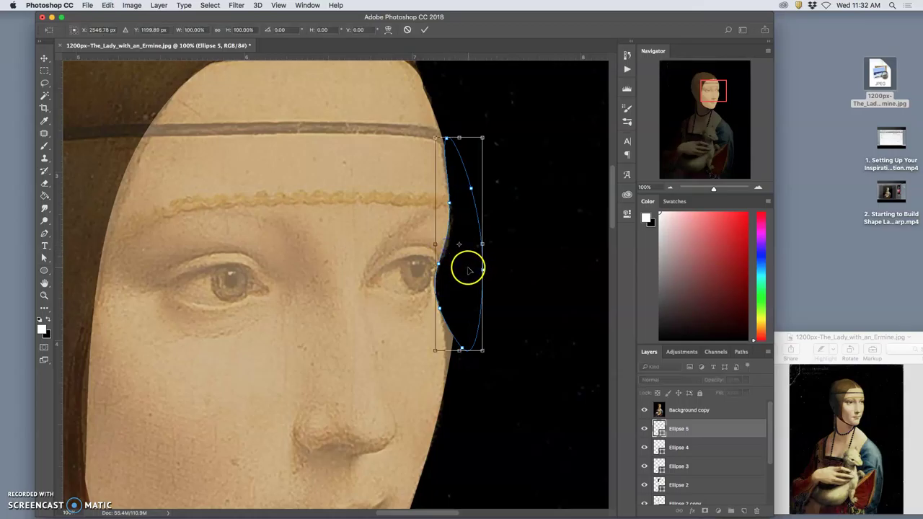
pyautogui.rightClick(469, 268)
pyautogui.click(485, 325)
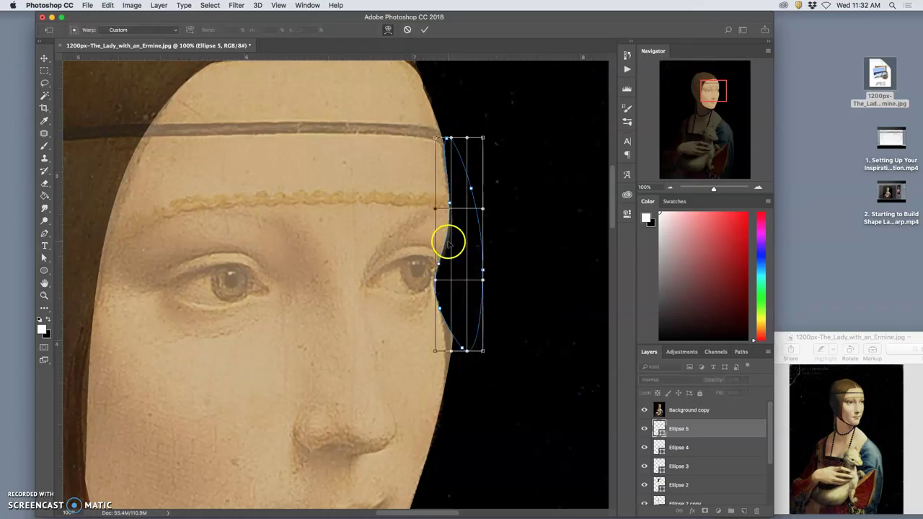
pyautogui.moveTo(447, 244); pyautogui.dragTo(448, 246)
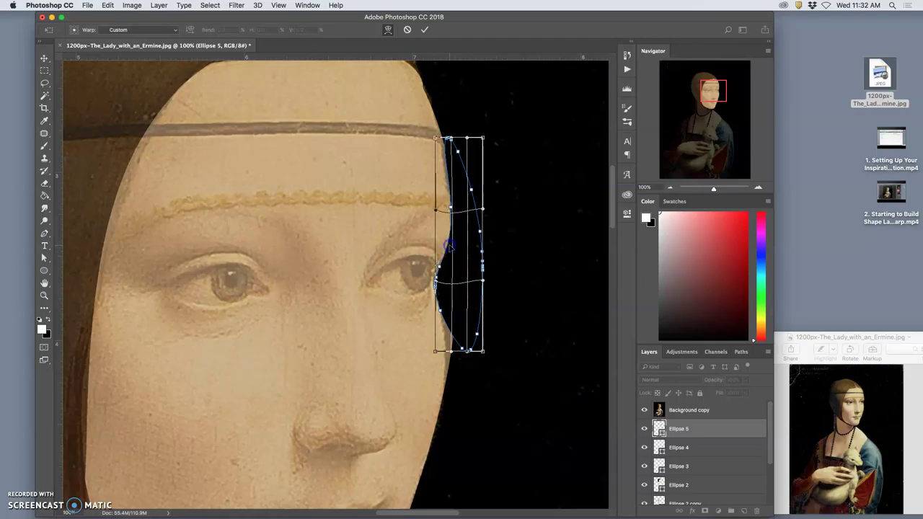
pyautogui.moveTo(449, 140); pyautogui.dragTo(447, 141)
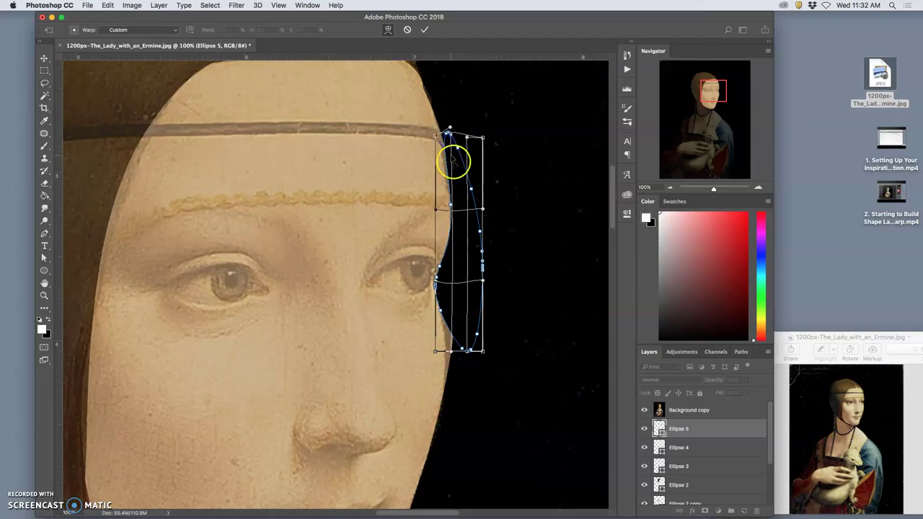
pyautogui.press('Return')
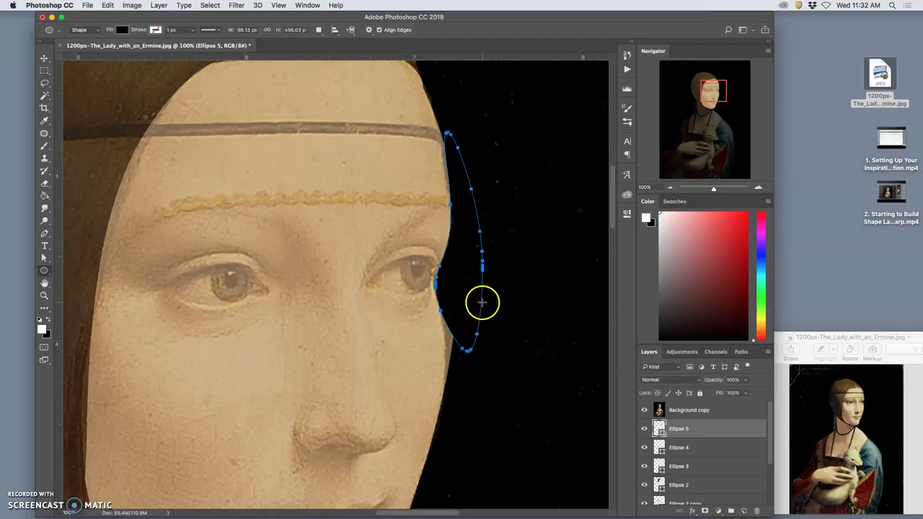
# Step: Duplicate Ellipse 5, flip the copy vertically, and move and tilt it down beside the lower cheek
pyautogui.press('super+j')
pyautogui.press('super+t')
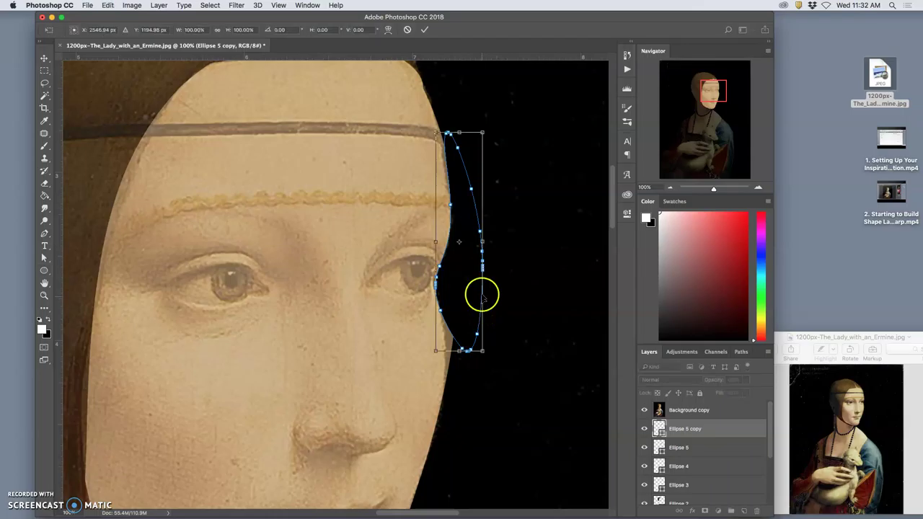
pyautogui.rightClick(459, 175)
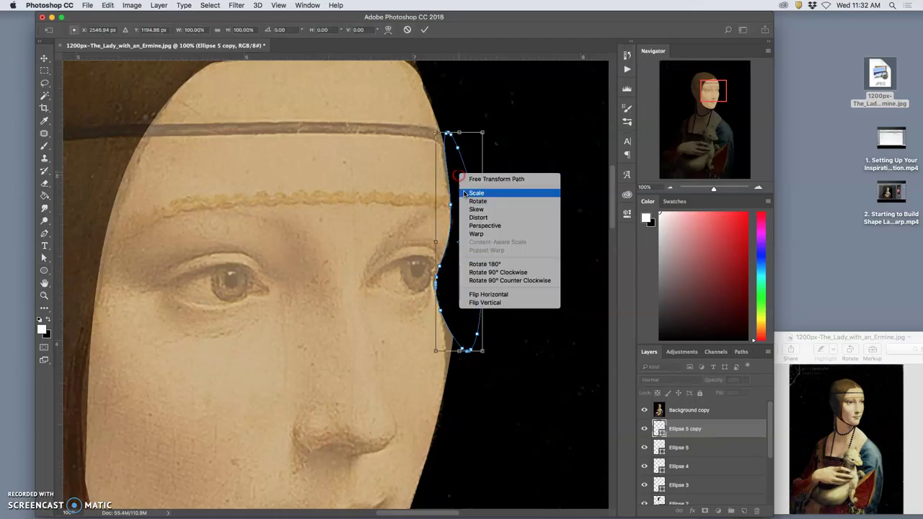
pyautogui.click(477, 303)
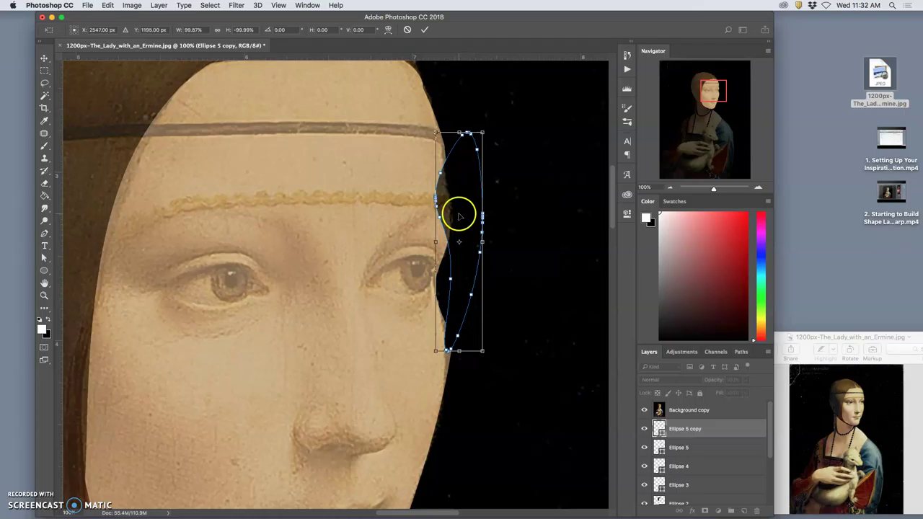
pyautogui.moveTo(457, 209); pyautogui.dragTo(464, 304)
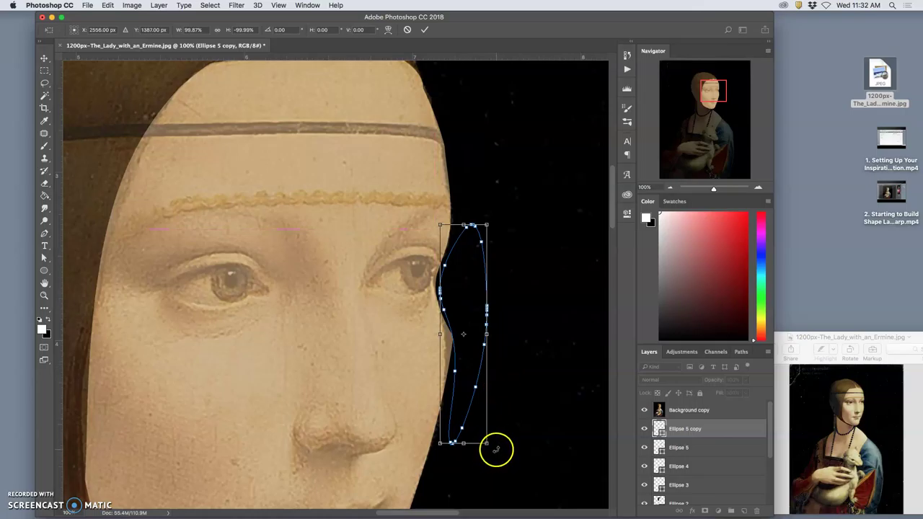
pyautogui.moveTo(496, 449)
pyautogui.mouseDown()
pyautogui.moveTo(482, 446)
pyautogui.moveTo(485, 454)
pyautogui.mouseUp()
pyautogui.moveTo(464, 359); pyautogui.dragTo(461, 369)
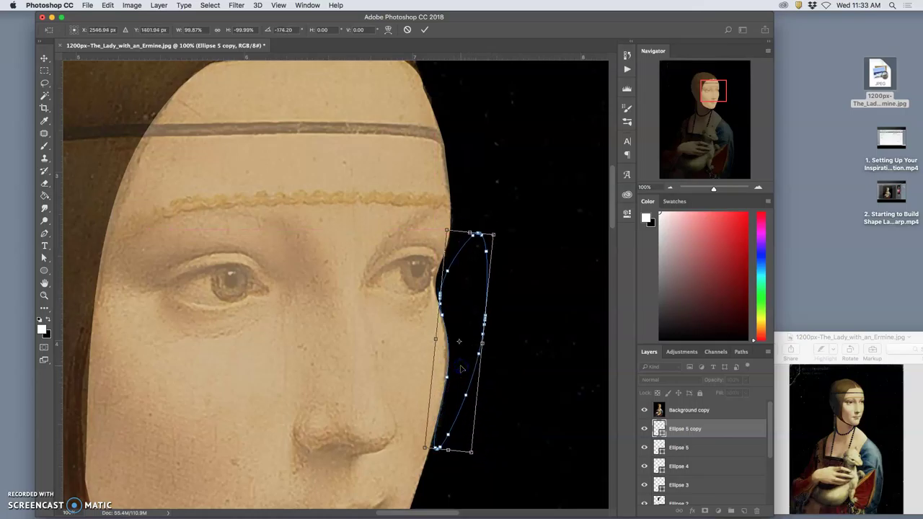
# Step: Apply the flipped copy's transform, add a 110 × 450 px ellipse, and undo the duplicate second ellipse
pyautogui.press('Return')
pyautogui.click(515, 373)
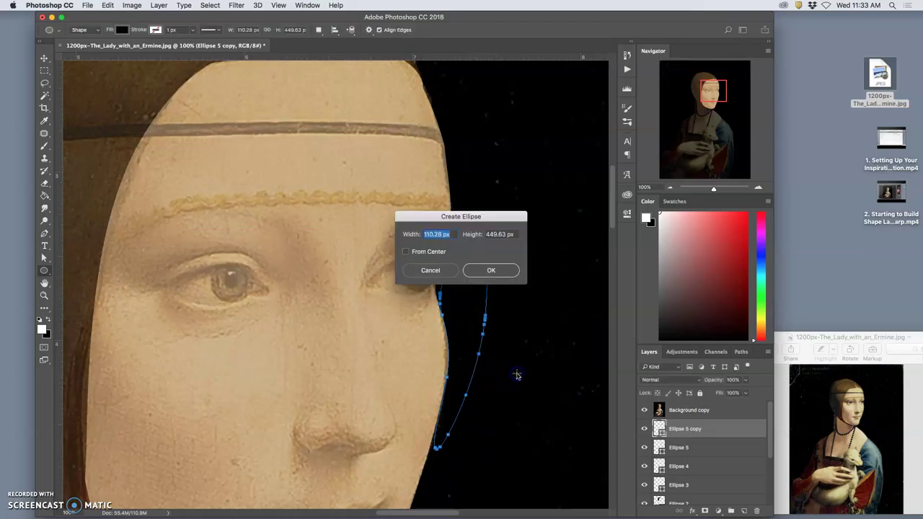
pyautogui.click(493, 272)
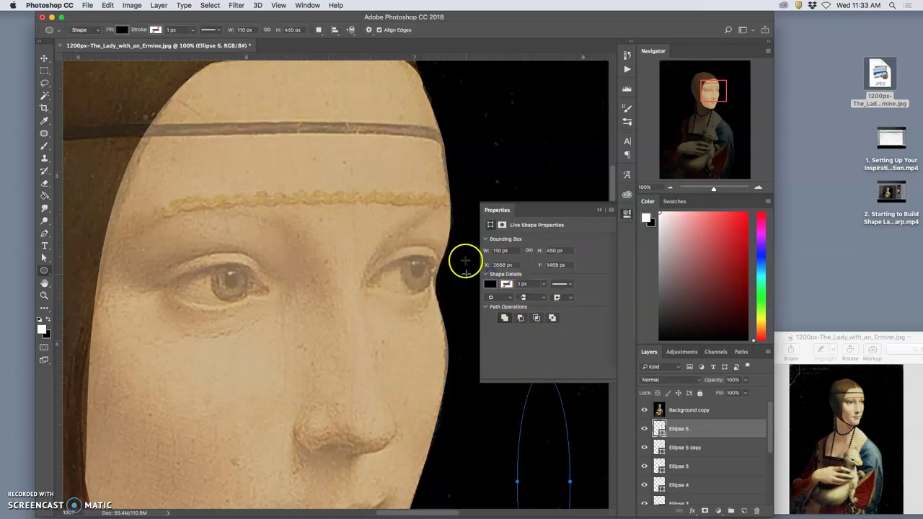
pyautogui.click(483, 417)
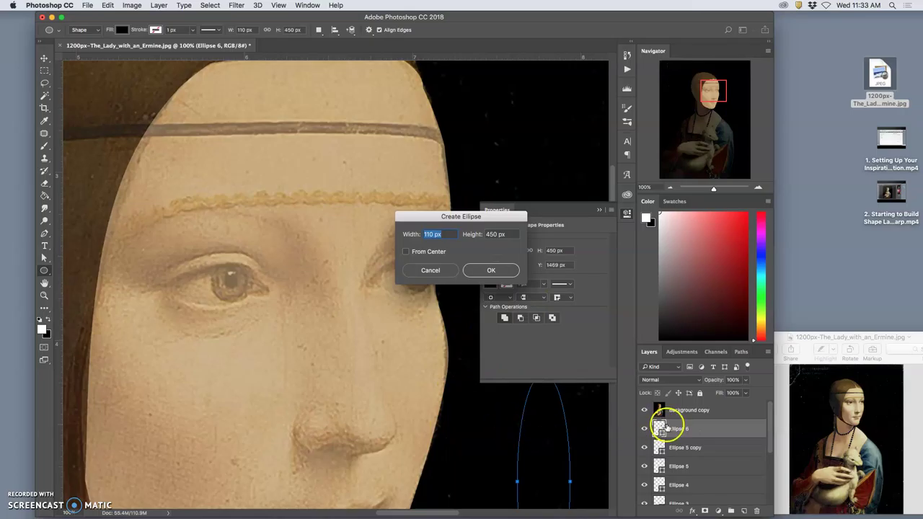
pyautogui.click(490, 269)
pyautogui.press('super+z')
pyautogui.press('super+z')
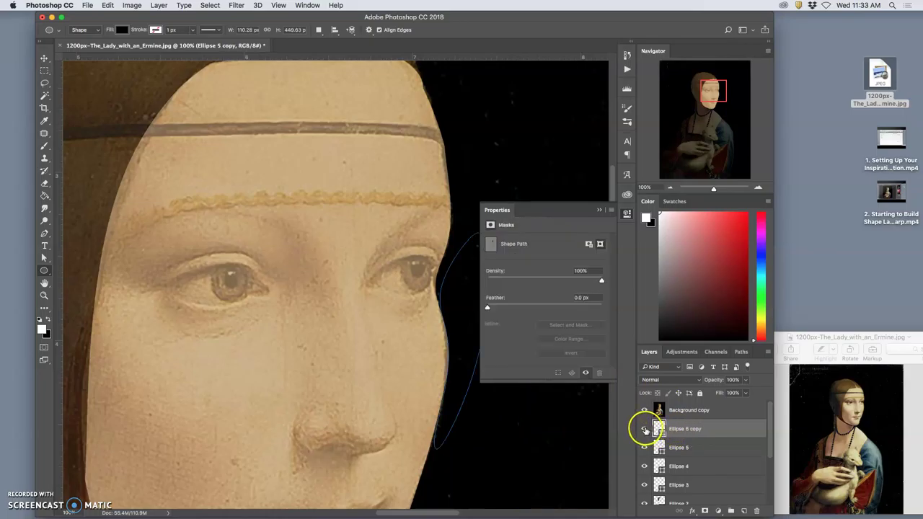
# Step: Collapse Properties, zoom out and hide the painting to view only the flat shapes
pyautogui.click(598, 210)
pyautogui.press('super+minus')
pyautogui.press('super+minus')
pyautogui.press('super+minus')
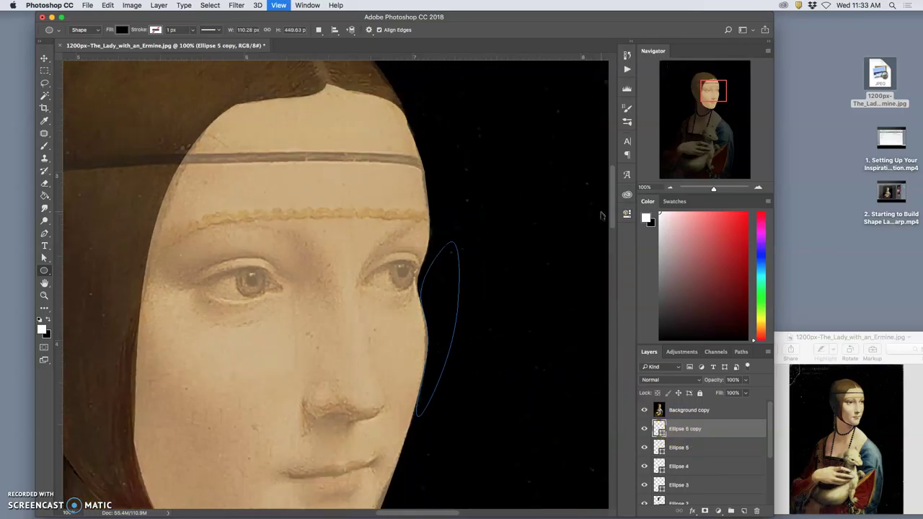
pyautogui.click(644, 413)
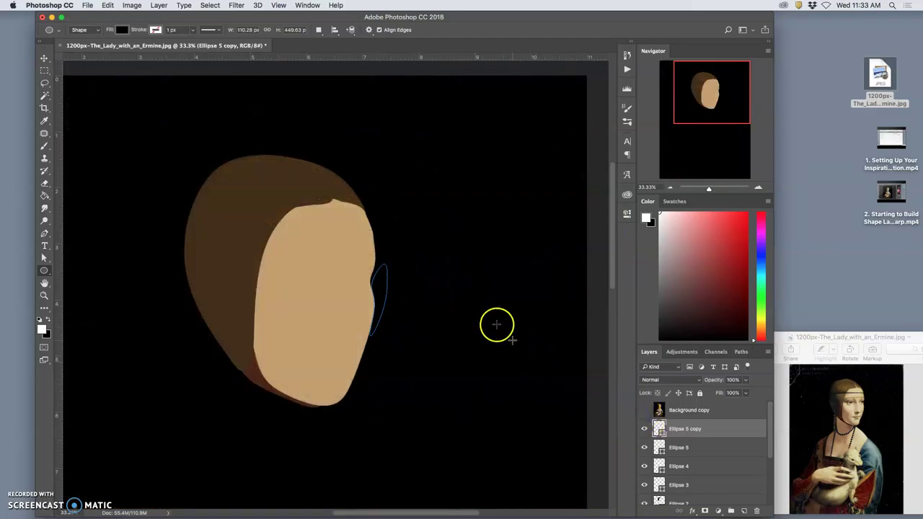
pyautogui.scroll(-2, 675, 458)
pyautogui.scroll(-2, 675, 458)
# Step: Select the Rectangle 1 layer and show the Background copy painting again over the shapes
pyautogui.click(676, 476)
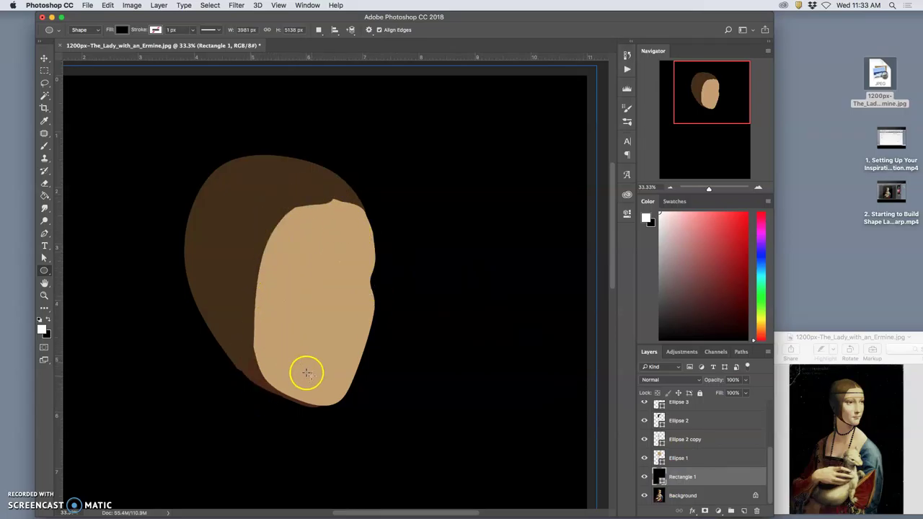
pyautogui.scroll(4, 670, 468)
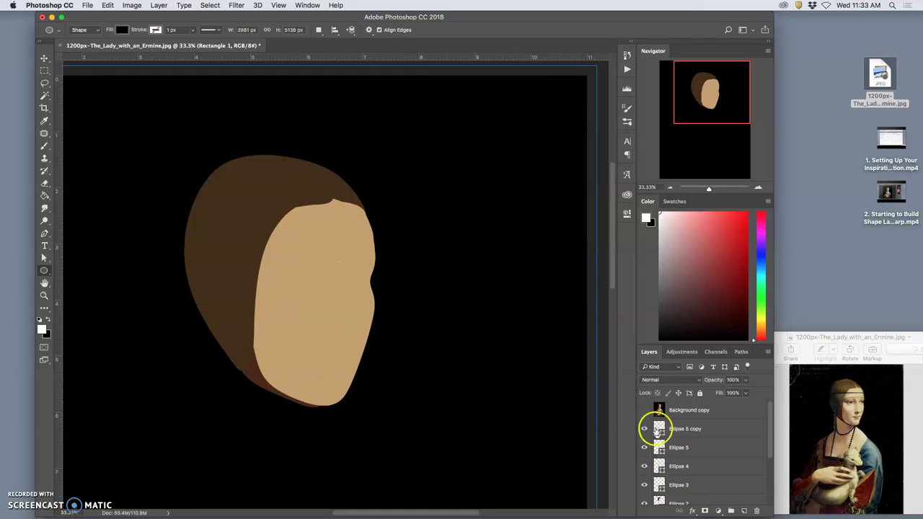
pyautogui.click(643, 410)
pyautogui.scroll(-10, 424, 398)
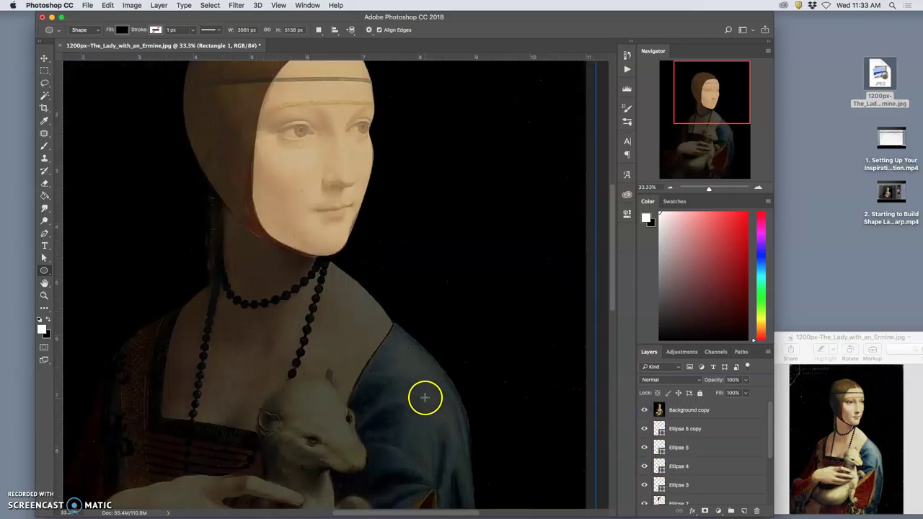
pyautogui.scroll(7, 425, 398)
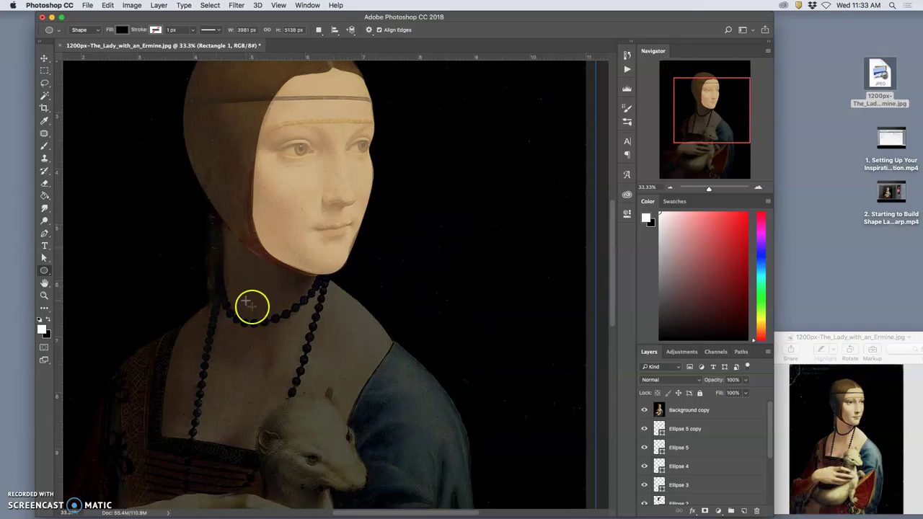
pyautogui.scroll(-5, 267, 315)
pyautogui.scroll(-2, 267, 315)
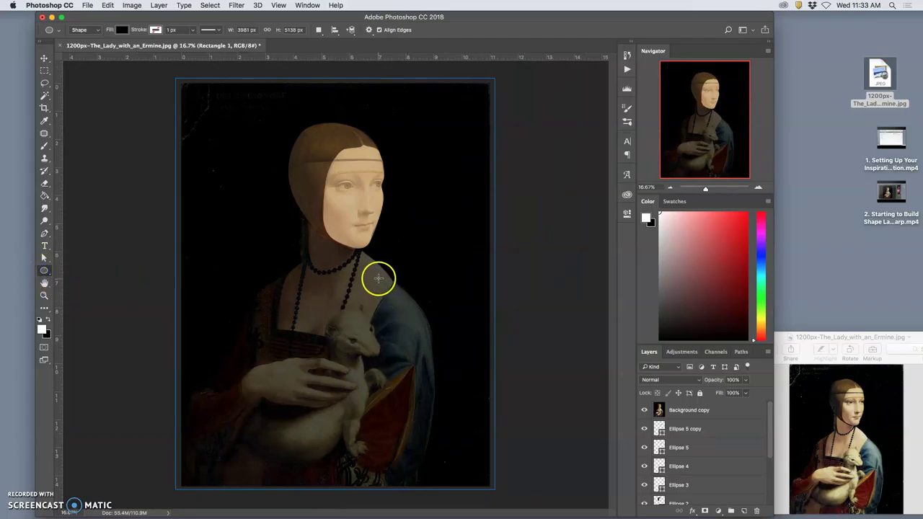
# Step: With Ellipse 5 copy selected, draw a tall ellipse over the sleeve and fill it light blue
pyautogui.click(662, 428)
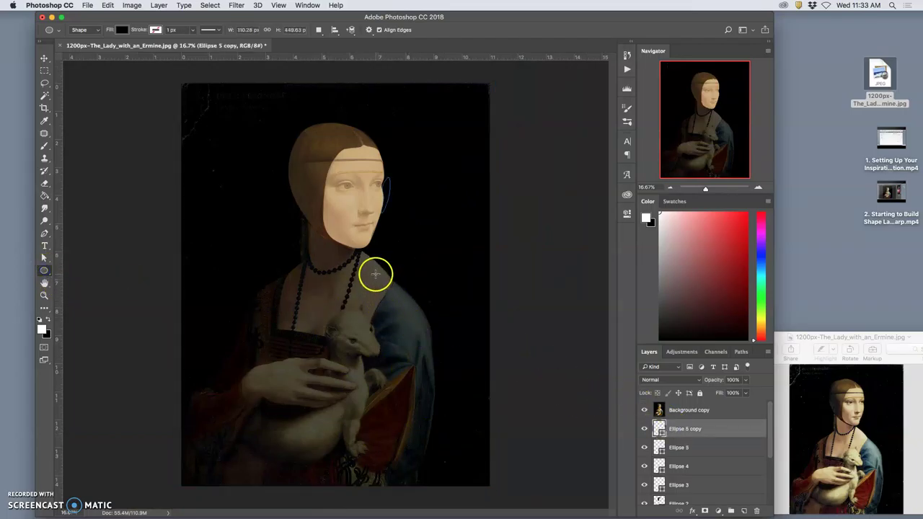
pyautogui.moveTo(372, 272); pyautogui.dragTo(444, 463)
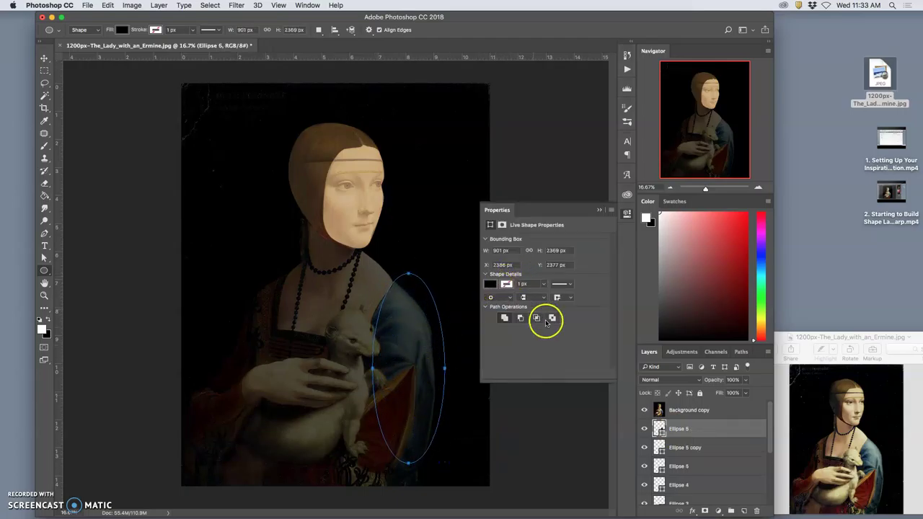
pyautogui.click(492, 285)
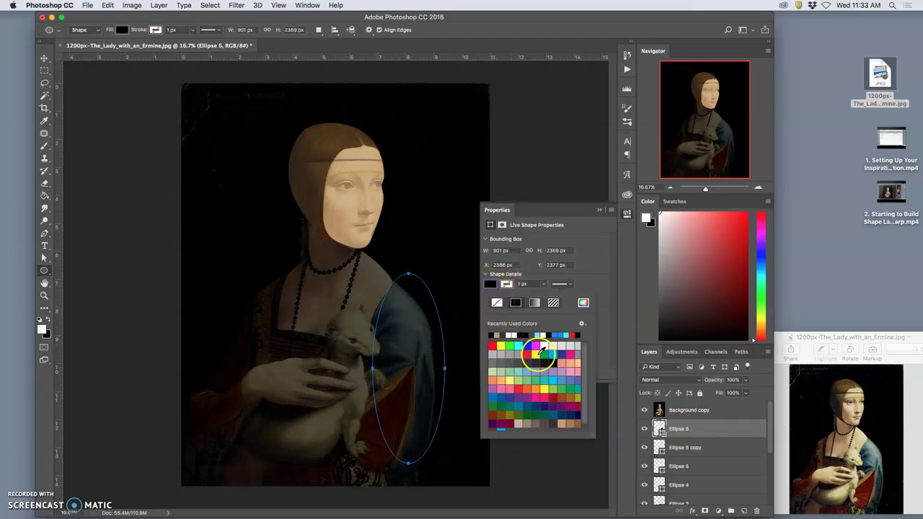
pyautogui.click(560, 381)
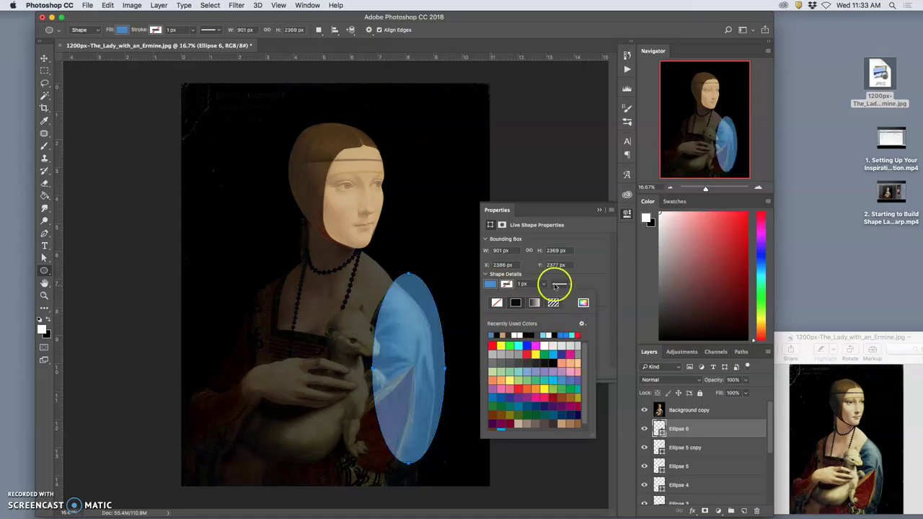
pyautogui.click(598, 209)
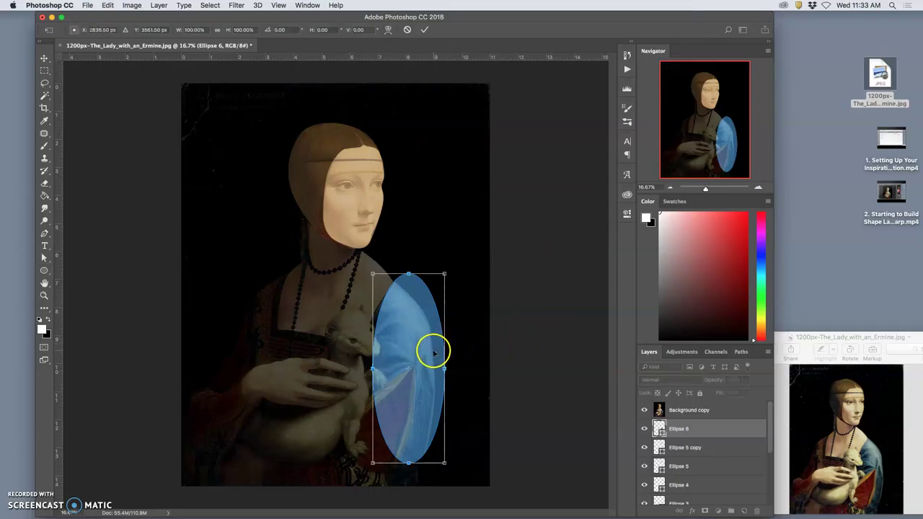
# Step: Warp the blue ellipse to the sleeve: taper the top toward the shoulder, bulge the left toward the ermine
pyautogui.rightClick(430, 353)
pyautogui.click(461, 408)
pyautogui.moveTo(418, 274); pyautogui.dragTo(387, 275)
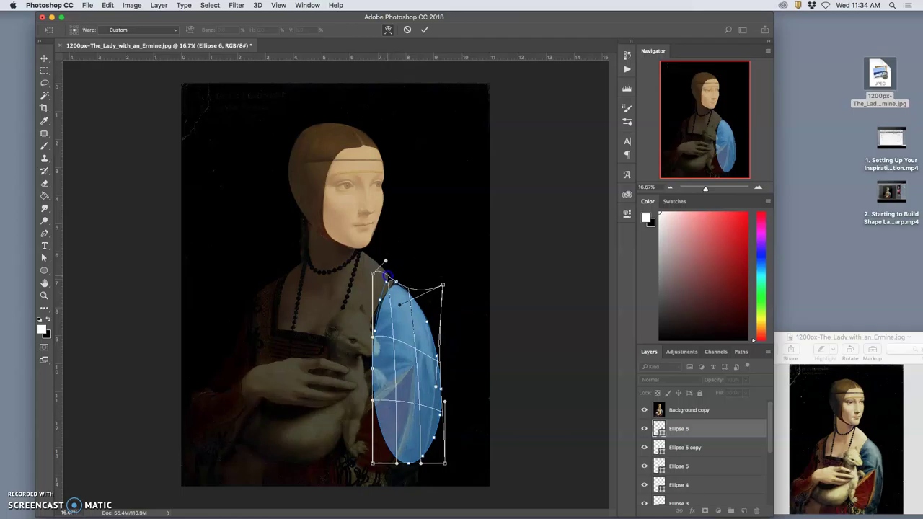
pyautogui.moveTo(387, 354); pyautogui.dragTo(370, 364)
pyautogui.moveTo(424, 382); pyautogui.dragTo(432, 432)
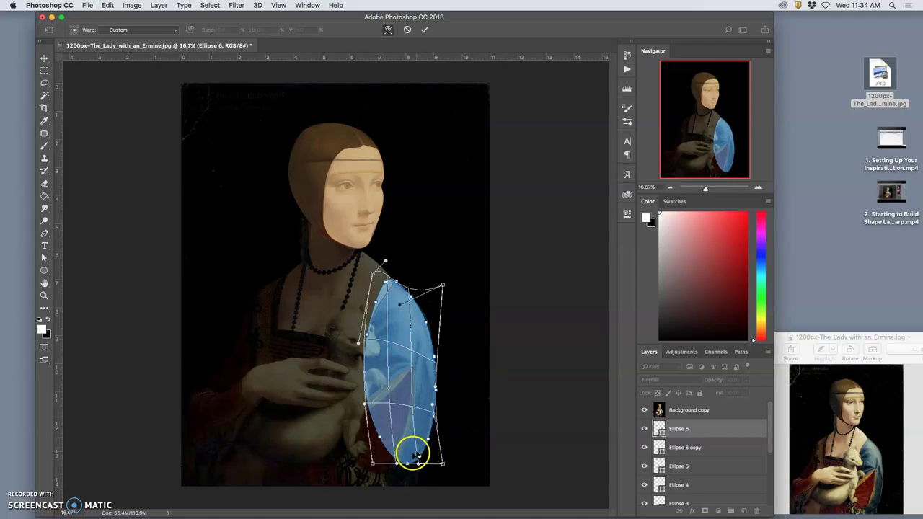
pyautogui.moveTo(410, 449)
pyautogui.mouseDown()
pyautogui.moveTo(394, 467)
pyautogui.moveTo(413, 451)
pyautogui.mouseUp()
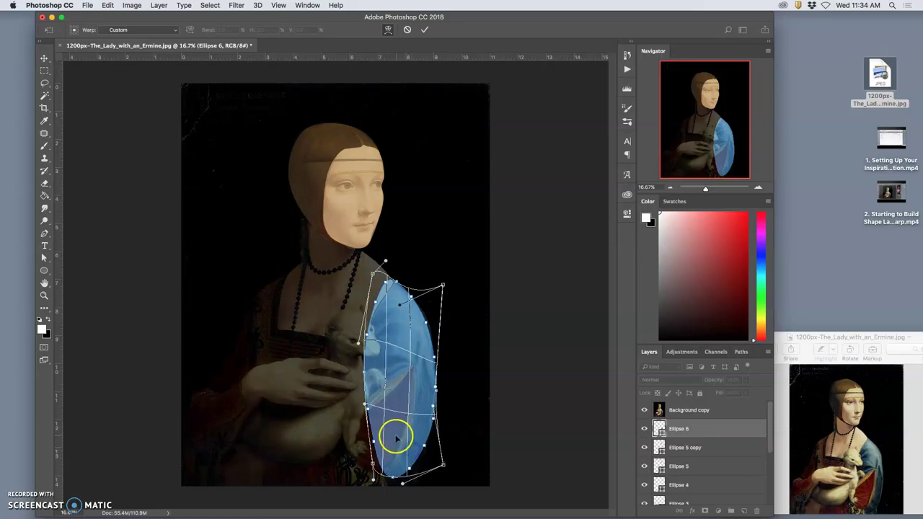
pyautogui.press('Return')
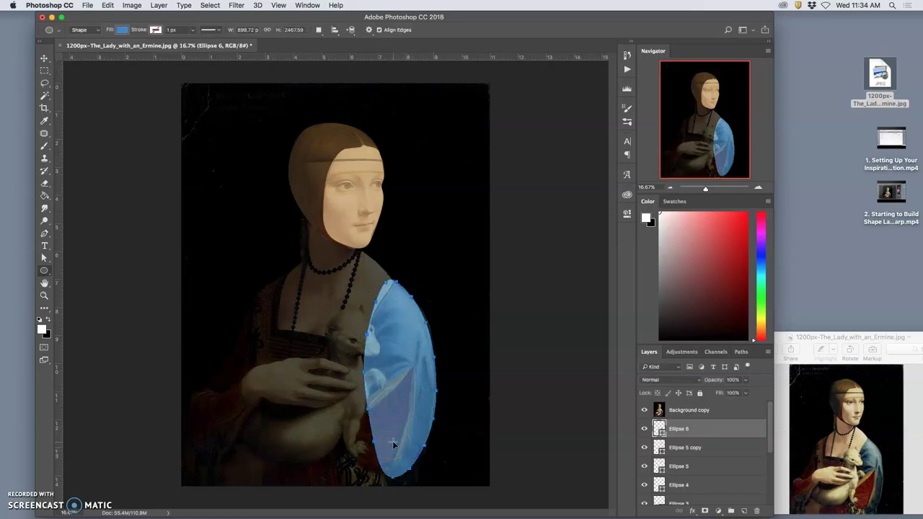
# Step: Create an ellipse at the suggested size by accident, then undo it
pyautogui.click(394, 394)
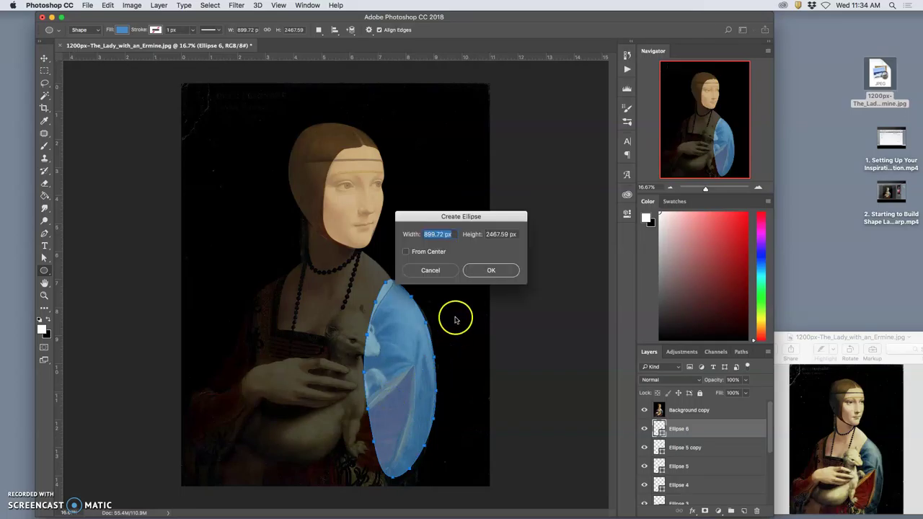
pyautogui.click(482, 268)
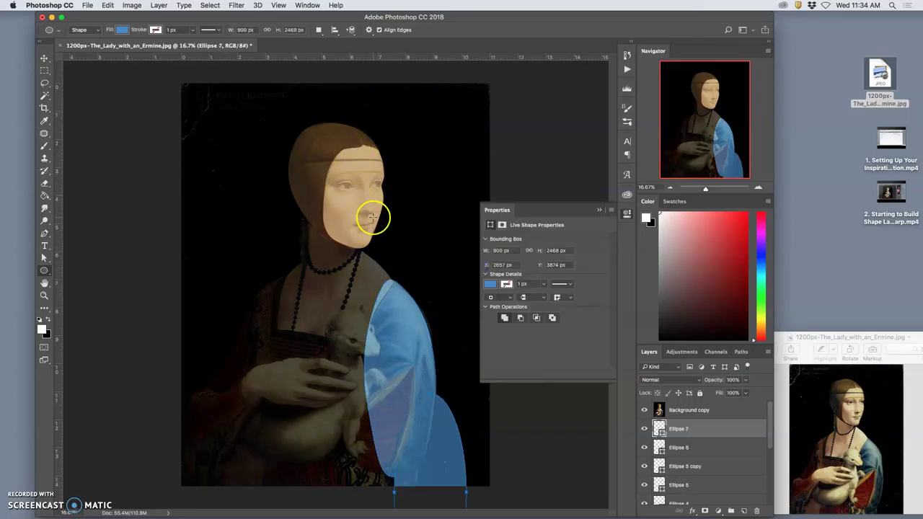
pyautogui.press('super+z')
# Step: Collapse Properties, briefly hide the painting to check the blue sleeve shape, and open the shape tool flyout
pyautogui.click(599, 210)
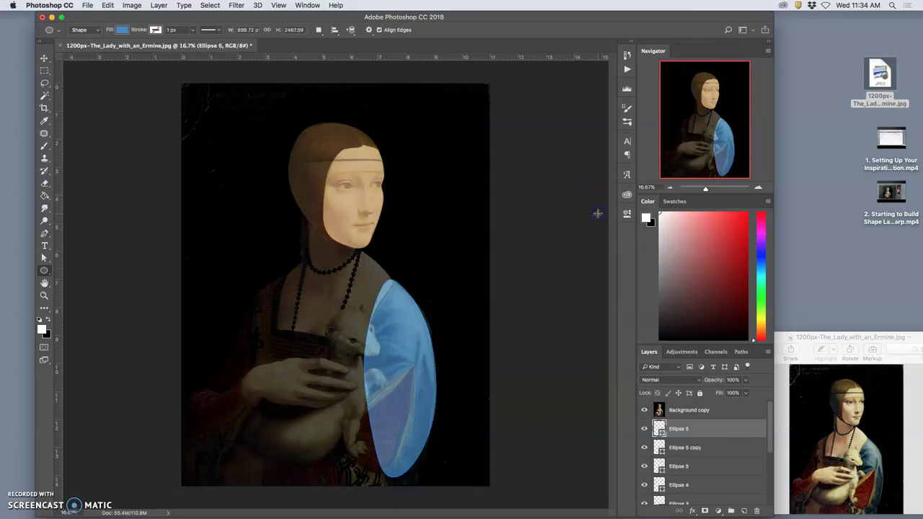
pyautogui.click(644, 410)
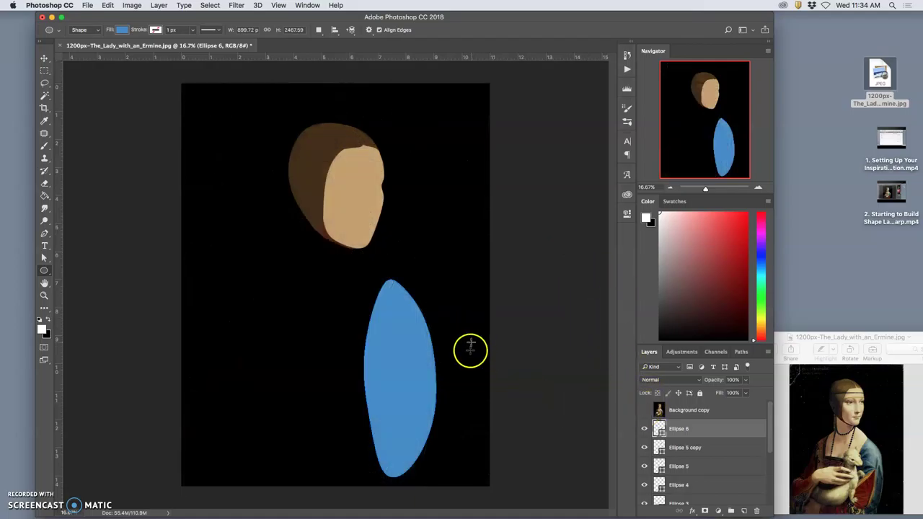
pyautogui.click(643, 409)
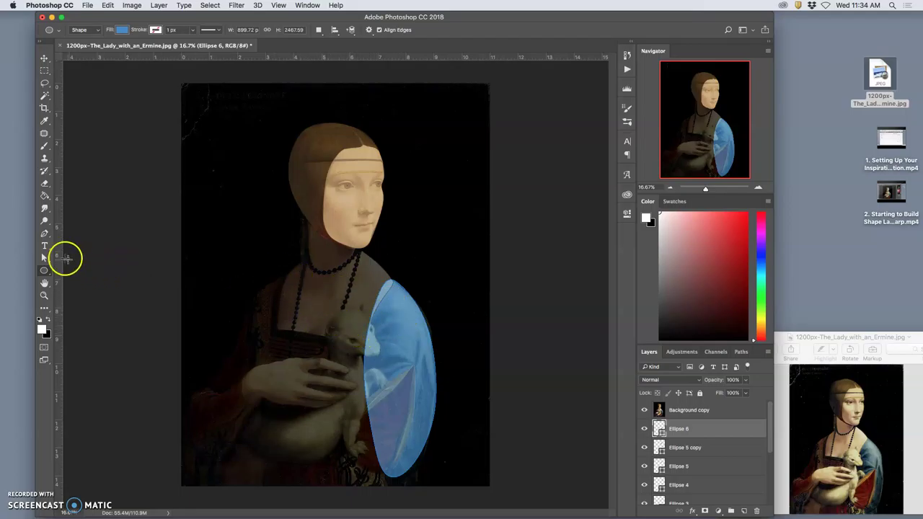
pyautogui.click(43, 273)
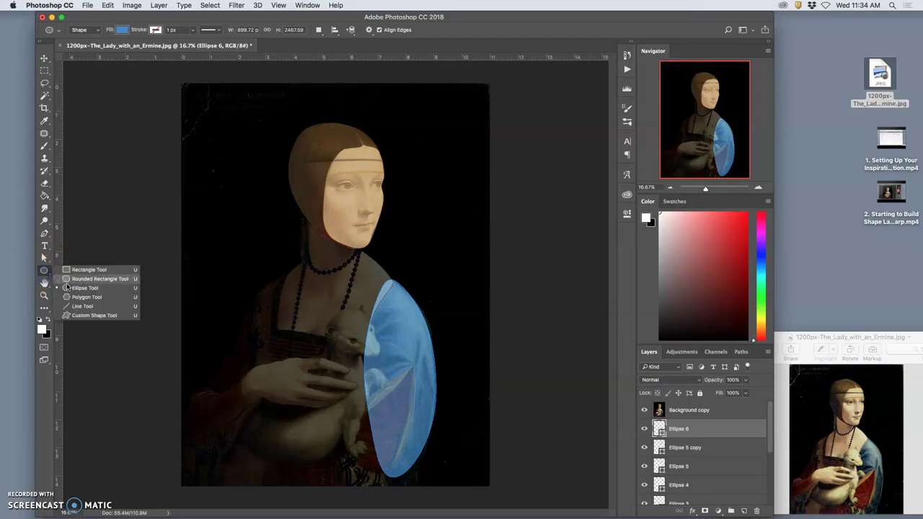
# Step: Draw an ellipse over the chest and ermine and fill it with a tan skin tone sampled from the face
pyautogui.click(68, 289)
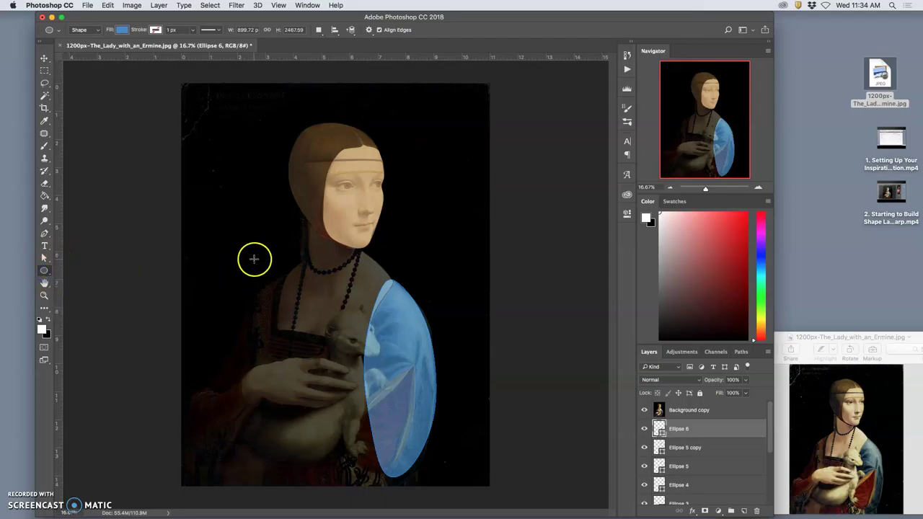
pyautogui.moveTo(271, 255); pyautogui.dragTo(400, 357)
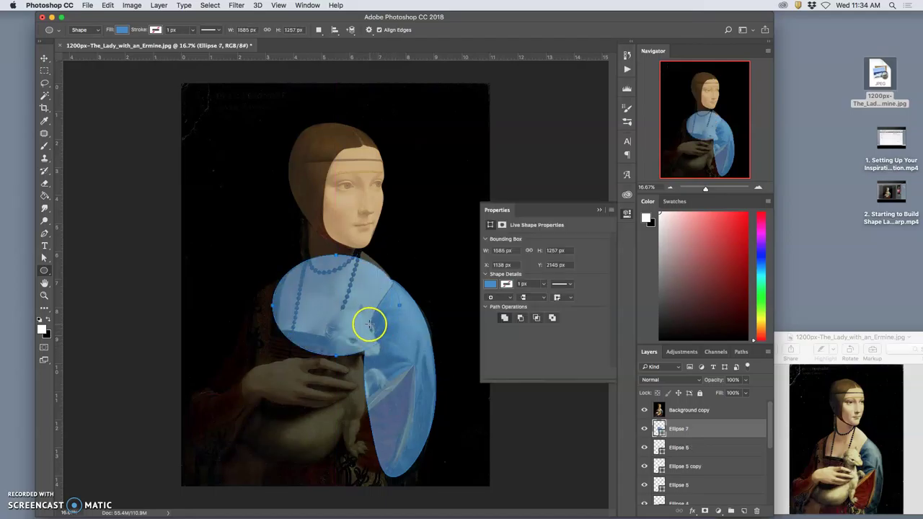
pyautogui.click(490, 284)
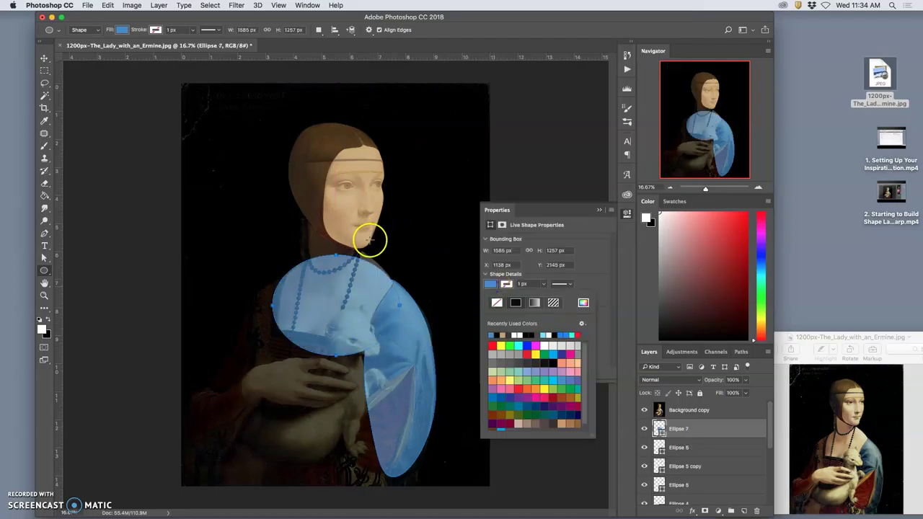
pyautogui.click(490, 284)
pyautogui.doubleClick(658, 427)
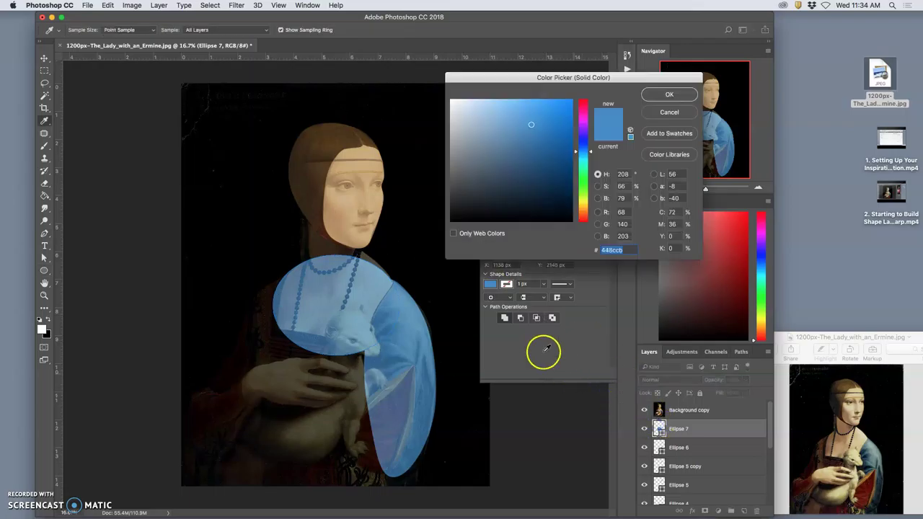
pyautogui.click(357, 240)
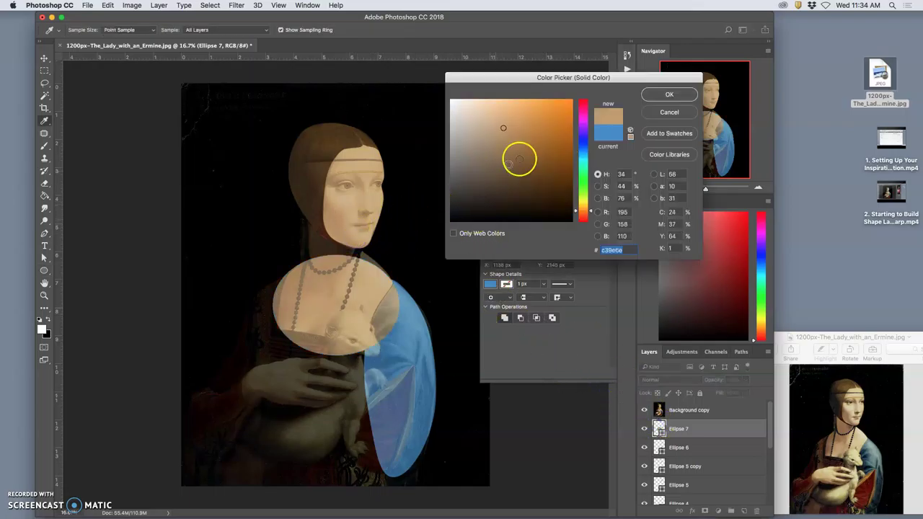
pyautogui.click(364, 179)
pyautogui.click(668, 95)
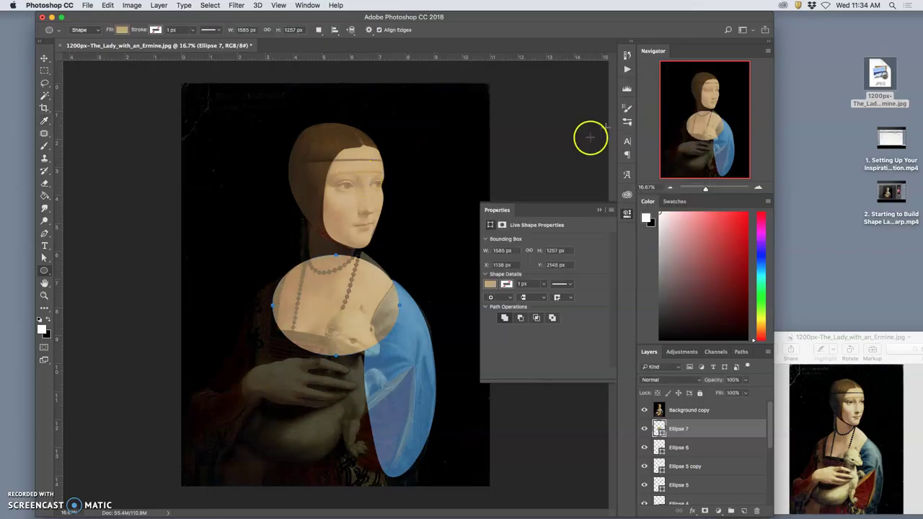
# Step: Warp the tan chest ellipse, raising its top toward the neck and adjusting corners into a bust shape
pyautogui.press('super+t')
pyautogui.rightClick(354, 288)
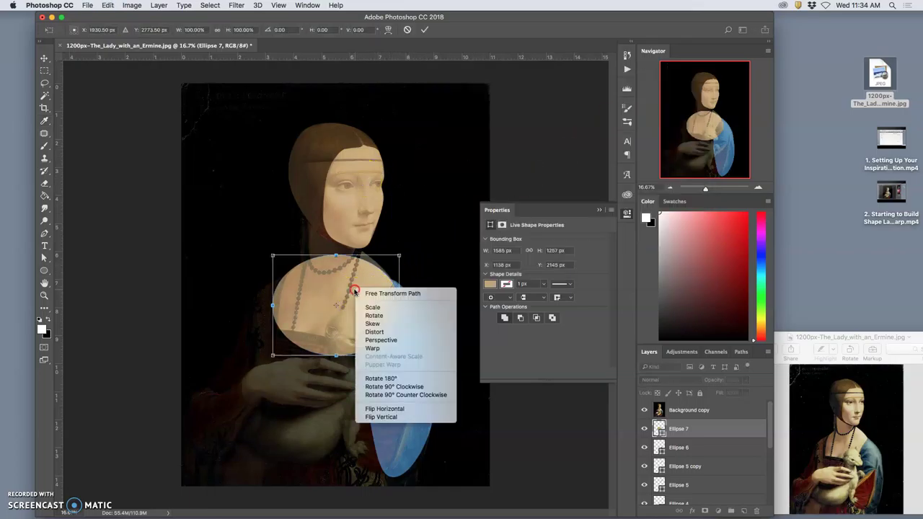
pyautogui.click(373, 349)
pyautogui.click(598, 210)
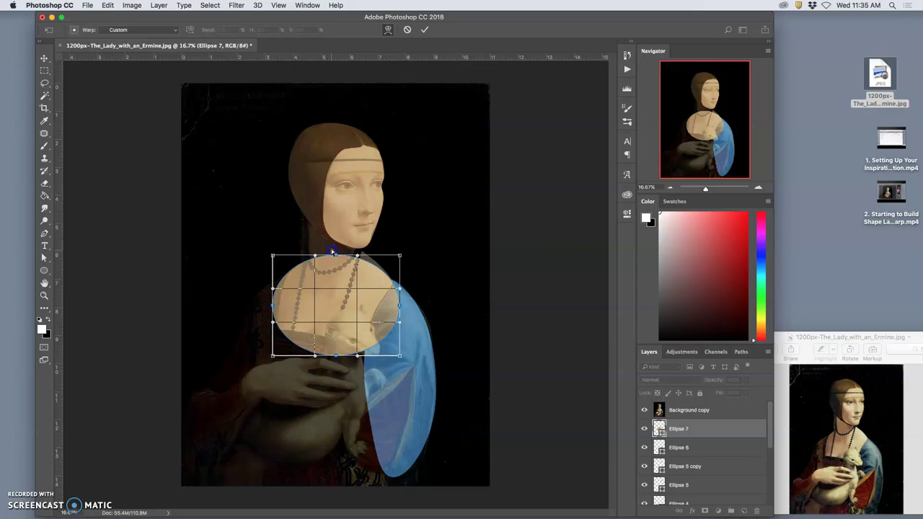
pyautogui.moveTo(317, 257); pyautogui.dragTo(313, 242)
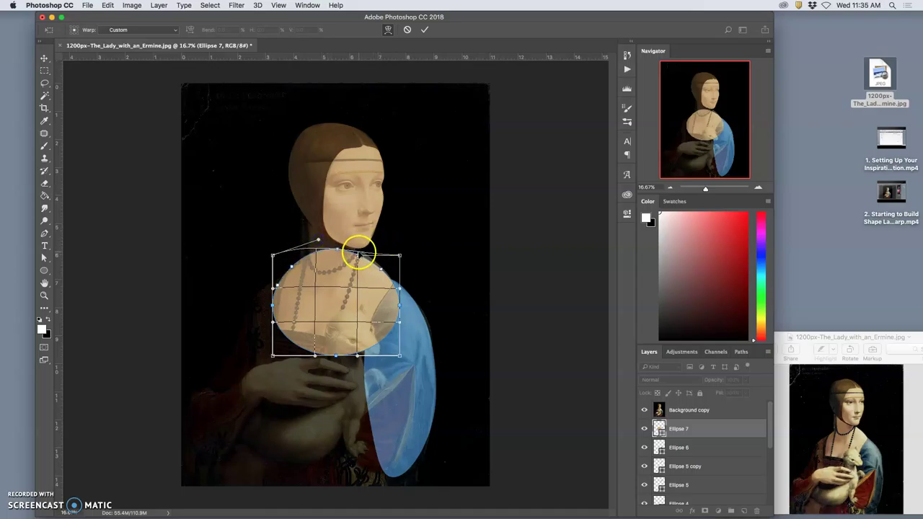
pyautogui.moveTo(357, 256); pyautogui.dragTo(397, 258)
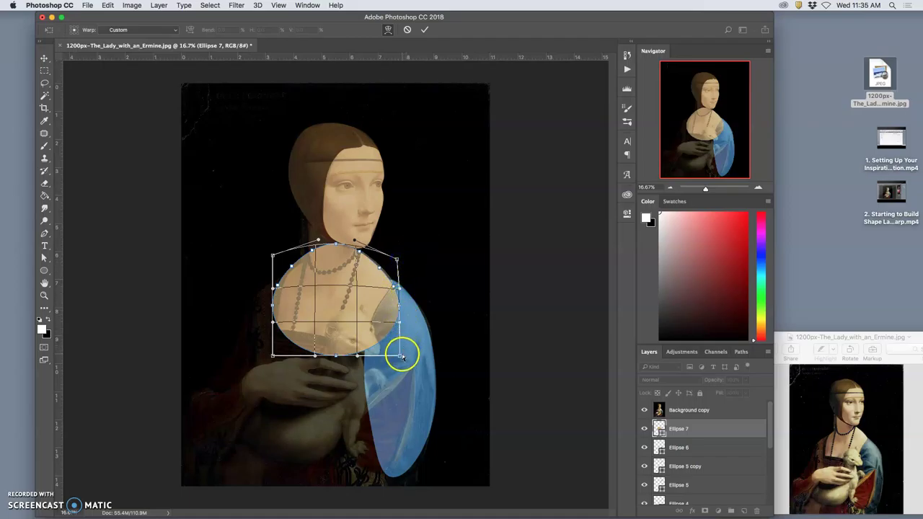
pyautogui.moveTo(402, 354); pyautogui.dragTo(404, 352)
pyautogui.moveTo(397, 289); pyautogui.dragTo(398, 287)
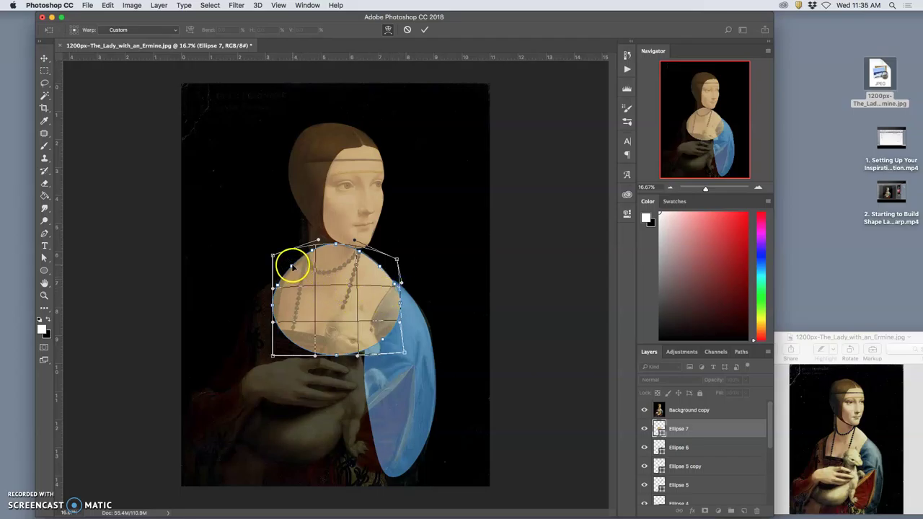
pyautogui.moveTo(292, 266); pyautogui.dragTo(268, 333)
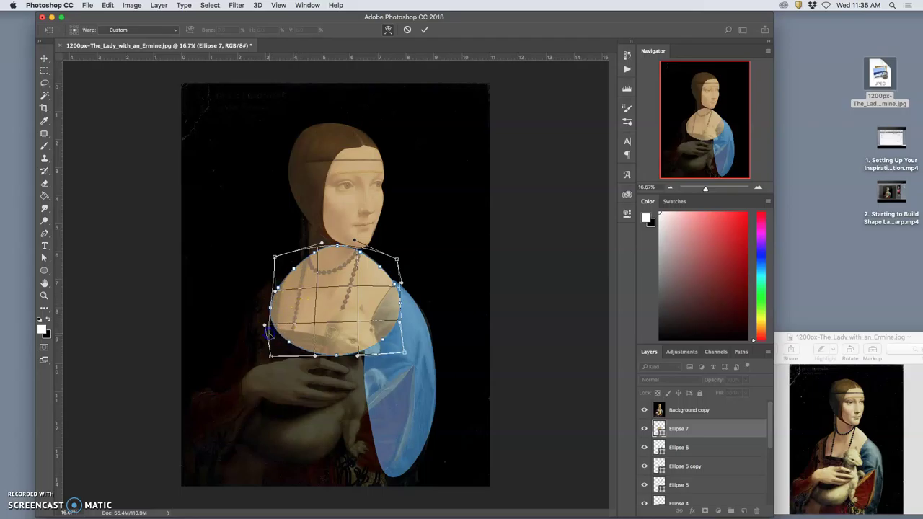
pyautogui.press('Return')
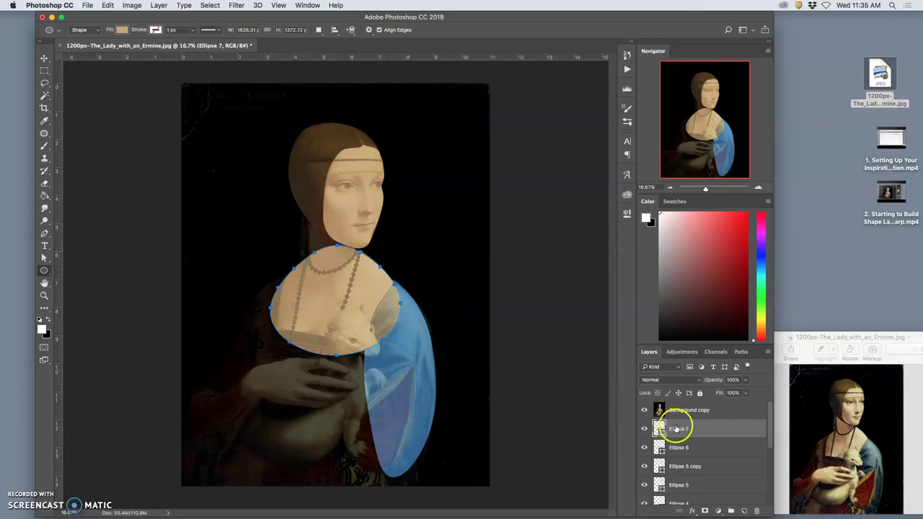
# Step: Draw a neck rectangle under the chin, hide the painting, and move Rectangle 2 below Ellipse 6
pyautogui.click(45, 274)
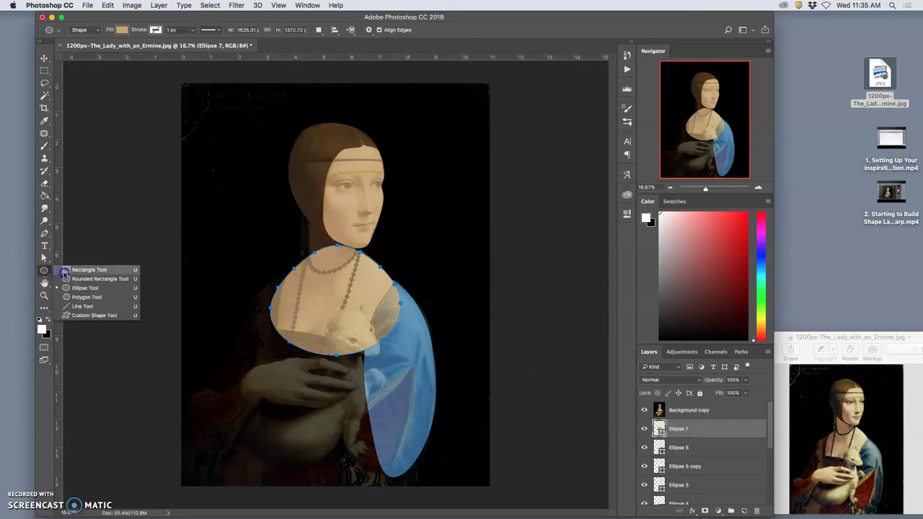
pyautogui.click(61, 272)
pyautogui.moveTo(309, 216); pyautogui.dragTo(352, 272)
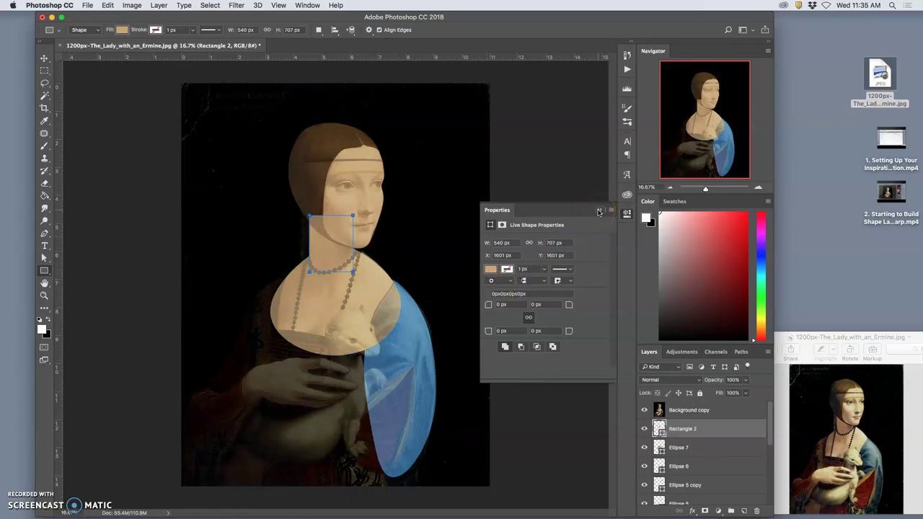
pyautogui.click(597, 211)
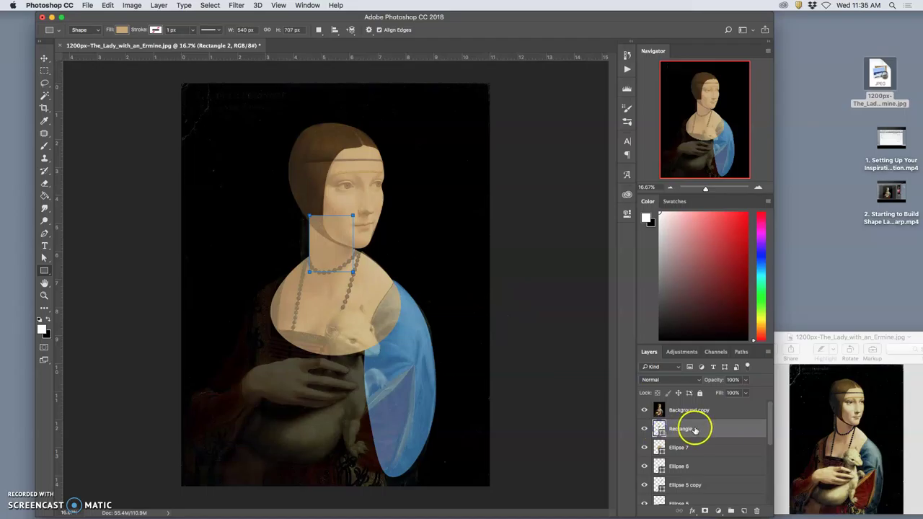
pyautogui.click(644, 410)
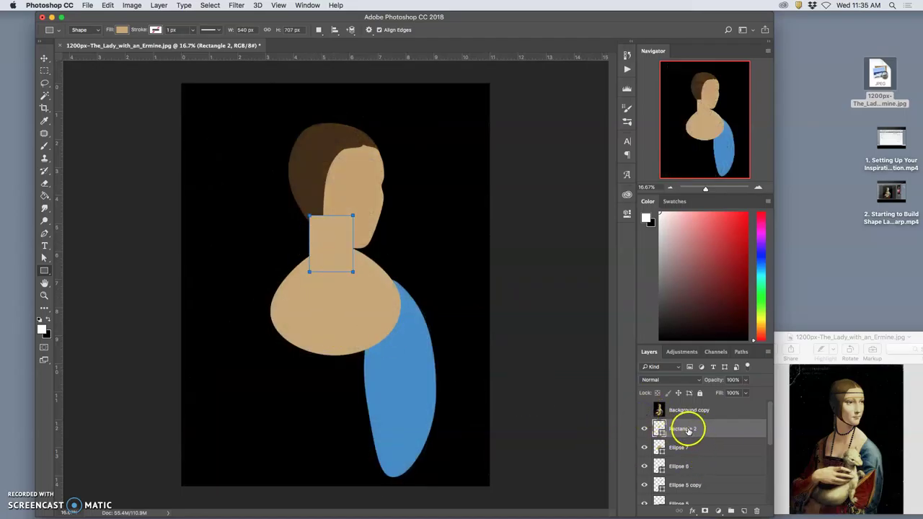
pyautogui.moveTo(689, 430); pyautogui.dragTo(684, 488)
# Step: Toggle the chest ellipse and neck rectangle off and on to compare the layers
pyautogui.click(643, 429)
pyautogui.click(643, 429)
pyautogui.click(644, 485)
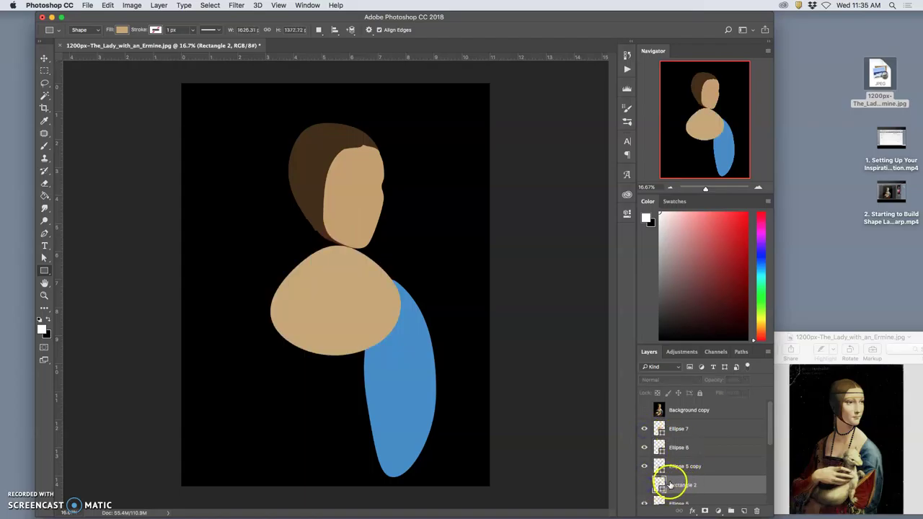
pyautogui.click(645, 485)
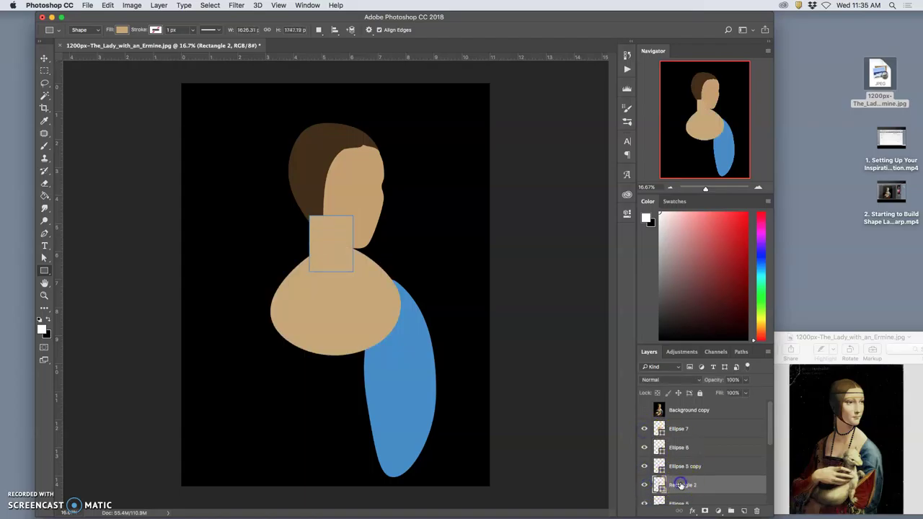
# Step: Move Rectangle 2 down the stack until it sits just above Rectangle 1, then zoom in on the neck
pyautogui.click(694, 458)
pyautogui.scroll(-2, 693, 459)
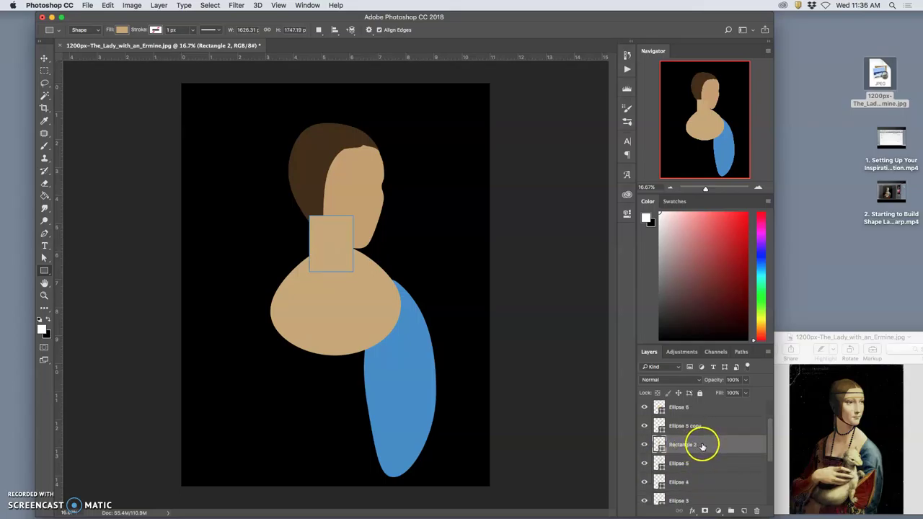
pyautogui.moveTo(705, 446); pyautogui.dragTo(697, 485)
pyautogui.scroll(-2, 702, 476)
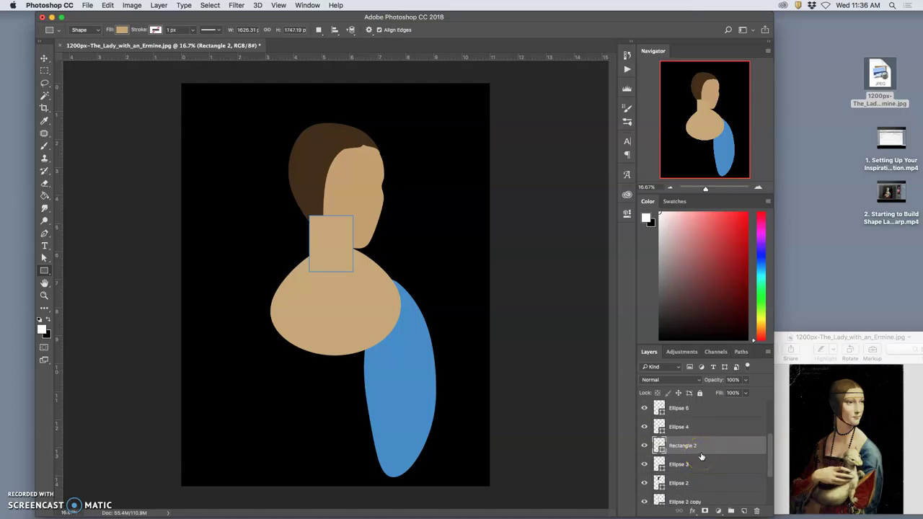
pyautogui.press('super+bracketleft')
pyautogui.press('super+bracketleft')
pyautogui.press('super+bracketleft')
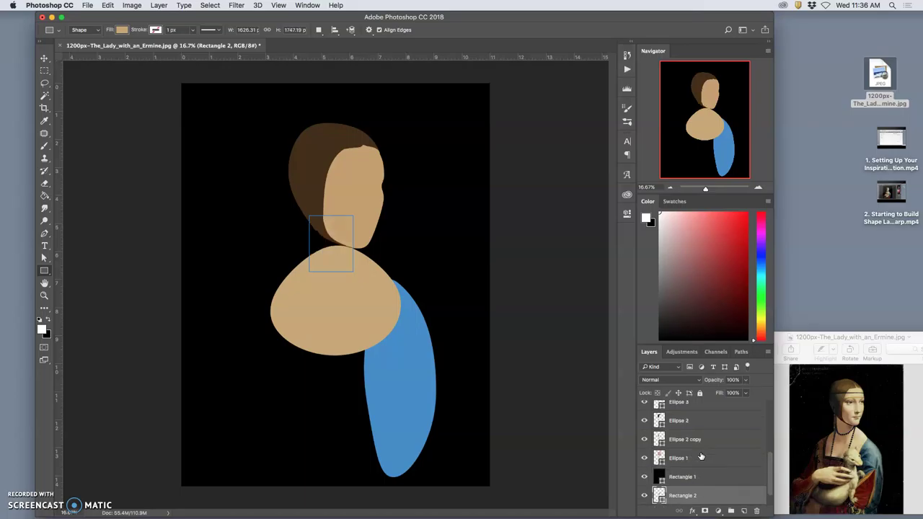
pyautogui.press('super+bracketright')
pyautogui.press('super+bracketright')
pyautogui.press('super+bracketright')
pyautogui.press('super+bracketright')
pyautogui.press('super+bracketright')
pyautogui.press('super+bracketright')
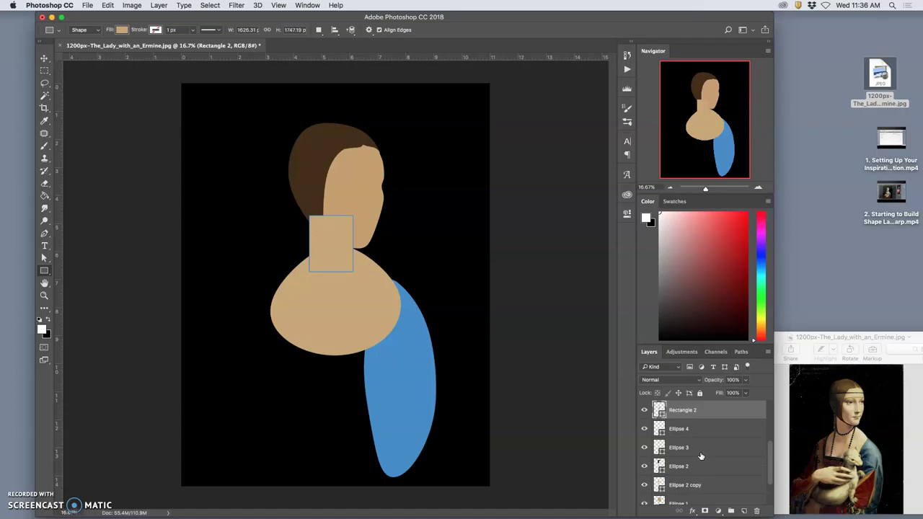
pyautogui.press('super+bracketleft')
pyautogui.press('super+bracketleft')
pyautogui.press('super+bracketleft')
pyautogui.press('super+bracketleft')
pyautogui.press('super+bracketleft')
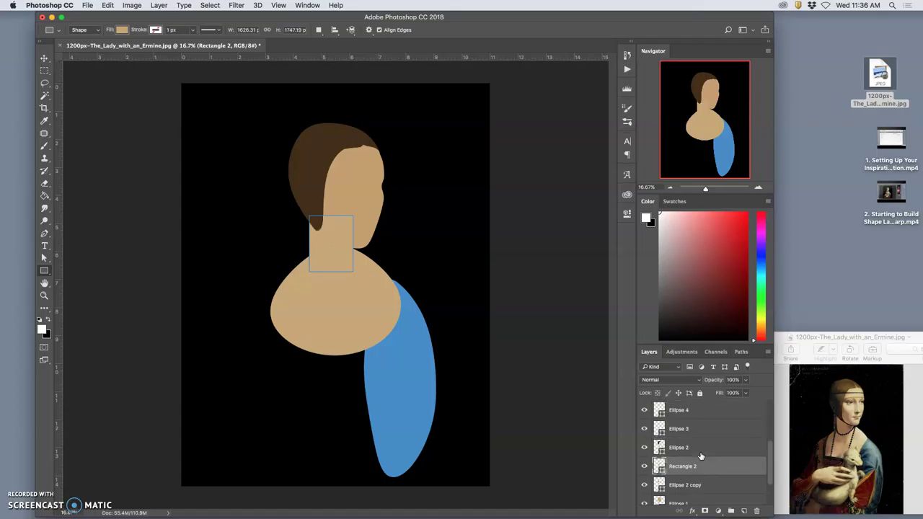
pyautogui.press('super+bracketright')
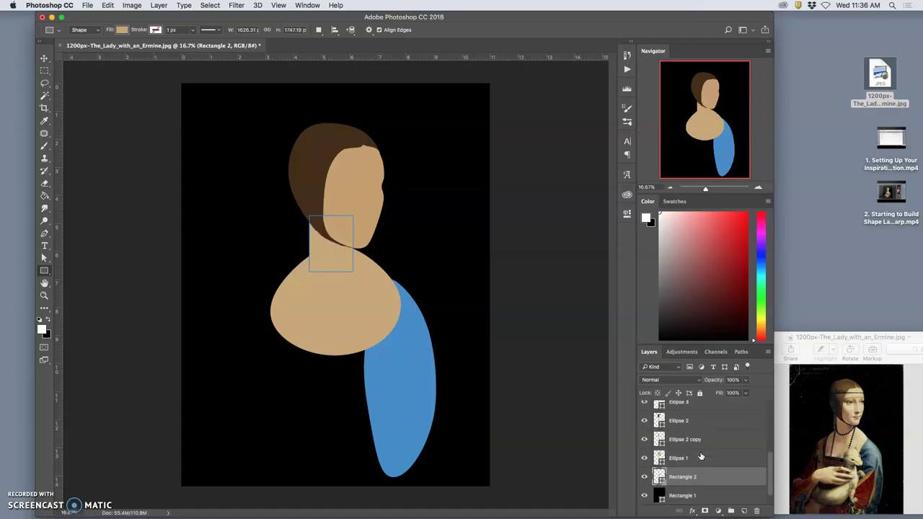
pyautogui.click(702, 455)
pyautogui.press('super+minus')
pyautogui.press('super+minus')
pyautogui.press('super+equal')
pyautogui.press('super+equal')
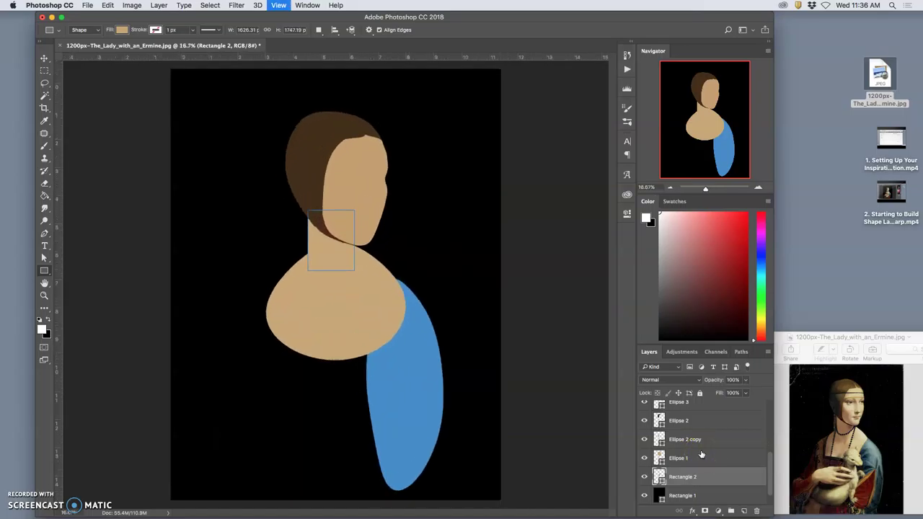
pyautogui.press('super+equal')
pyautogui.press('super+equal')
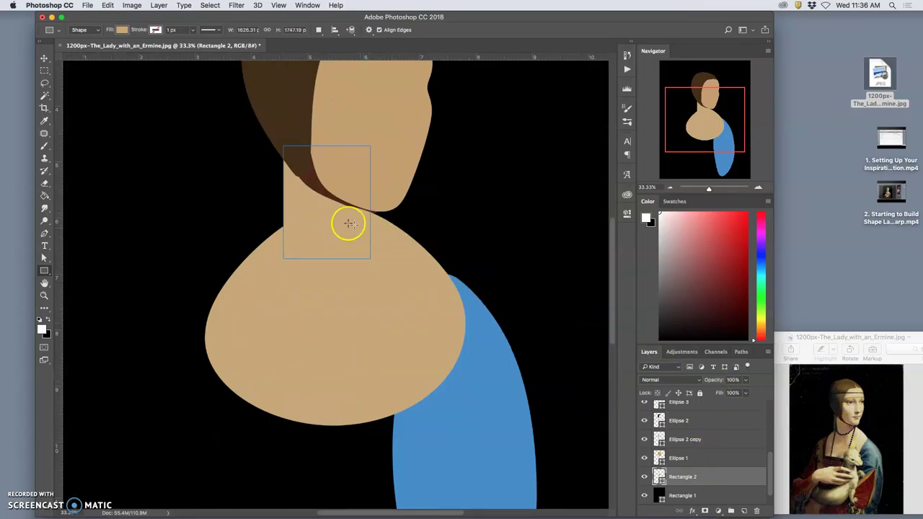
# Step: Warp the Rectangle 2 neck shape to follow the jawline and show the Background copy painting overlay again
pyautogui.press('super+t')
pyautogui.rightClick(308, 214)
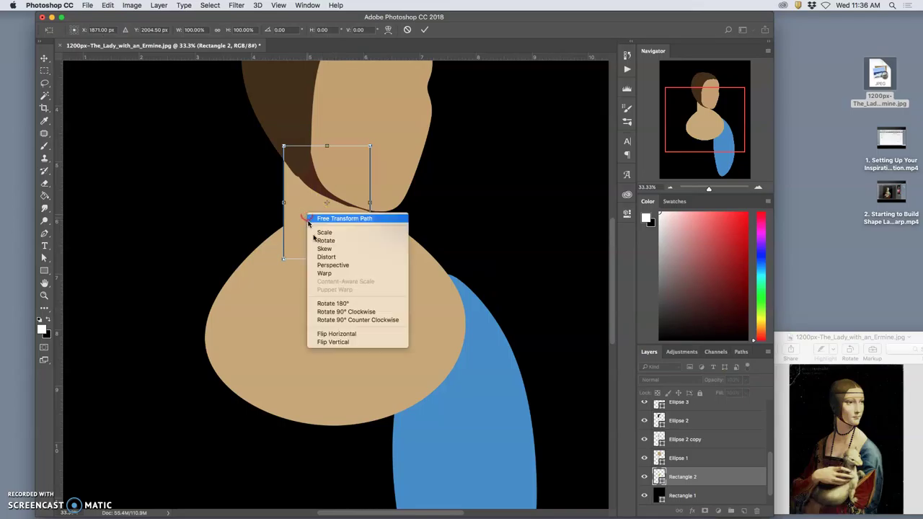
pyautogui.click(331, 266)
pyautogui.moveTo(286, 253); pyautogui.dragTo(289, 264)
pyautogui.moveTo(289, 207); pyautogui.dragTo(288, 208)
pyautogui.moveTo(293, 165); pyautogui.dragTo(287, 156)
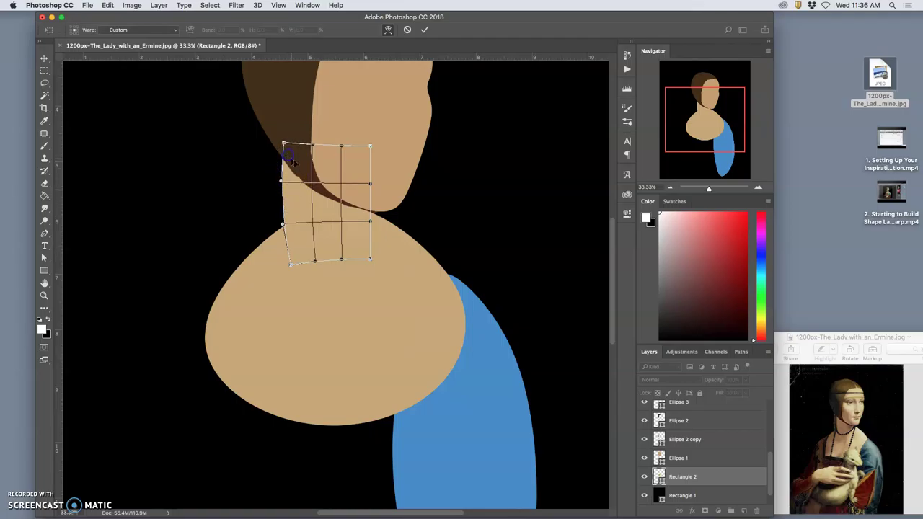
pyautogui.press('Return')
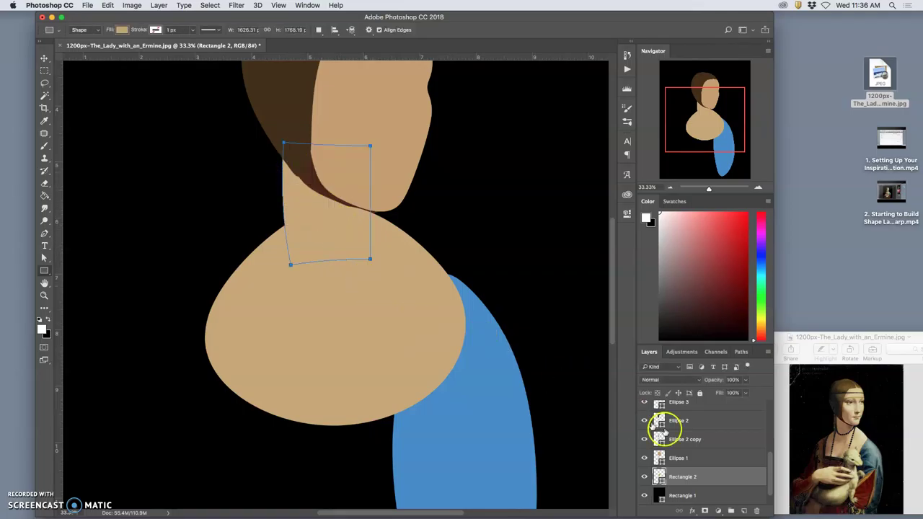
pyautogui.scroll(5, 680, 433)
pyautogui.click(644, 410)
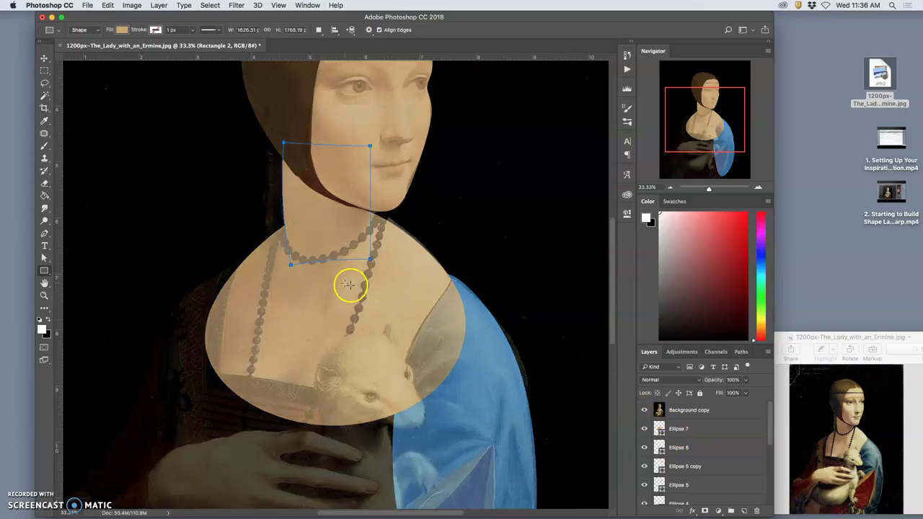
# Step: Select the Background copy layer, zoom out, and toggle the painting overlay off and on to compare
pyautogui.click(44, 82)
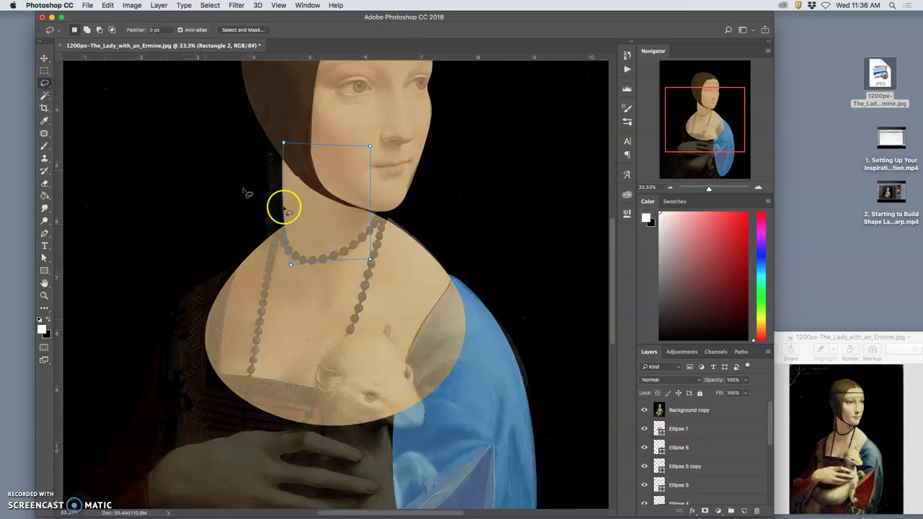
pyautogui.scroll(-3, 688, 465)
pyautogui.scroll(3, 685, 454)
pyautogui.click(678, 413)
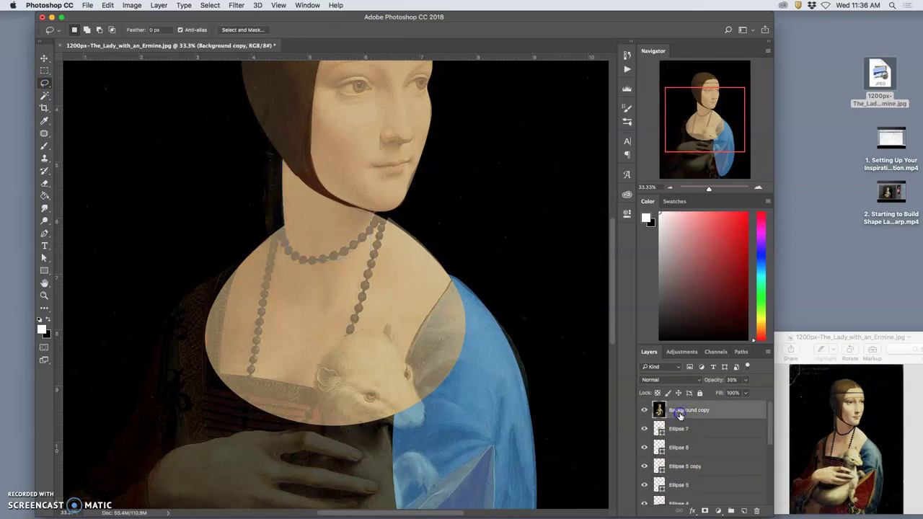
pyautogui.press('super+minus')
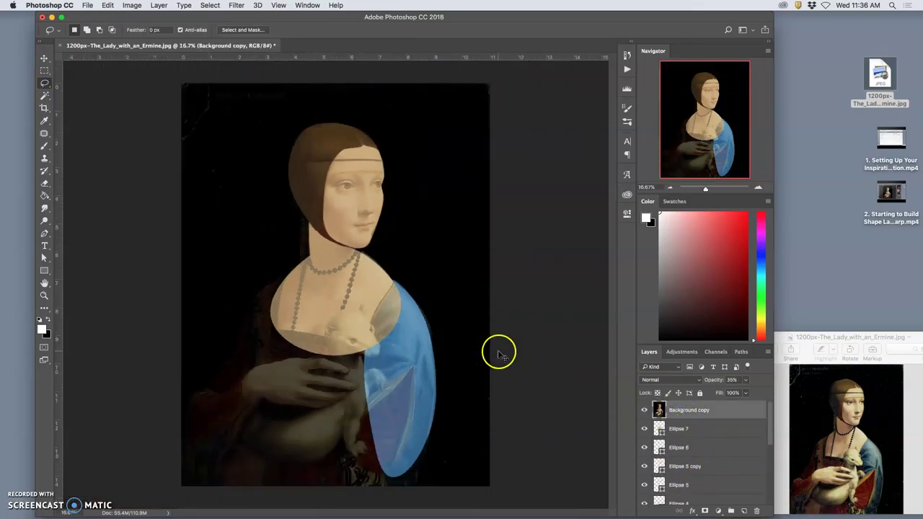
pyautogui.click(645, 410)
pyautogui.click(644, 410)
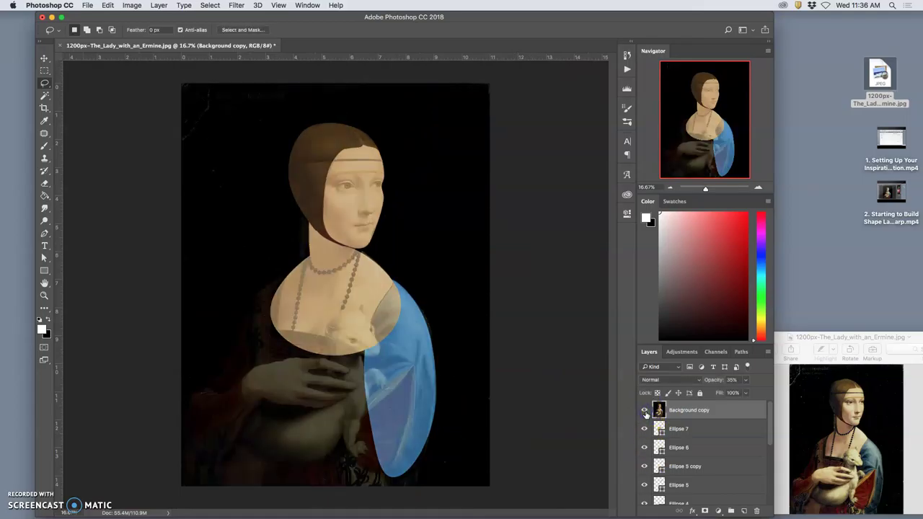
pyautogui.click(644, 410)
pyautogui.click(645, 410)
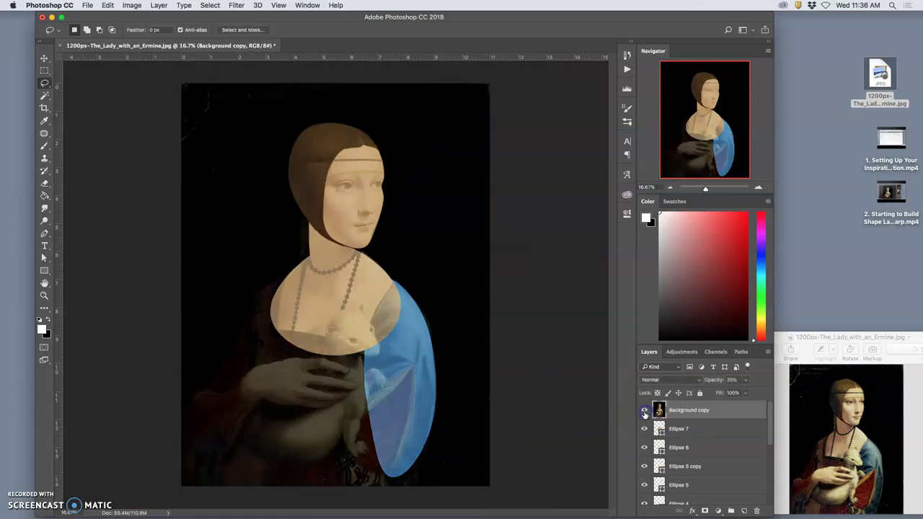
# Step: Move Ellipse 6 above Ellipse 7 and warp the blue sleeve where it meets the shoulder
pyautogui.click(676, 448)
pyautogui.moveTo(676, 450); pyautogui.dragTo(677, 425)
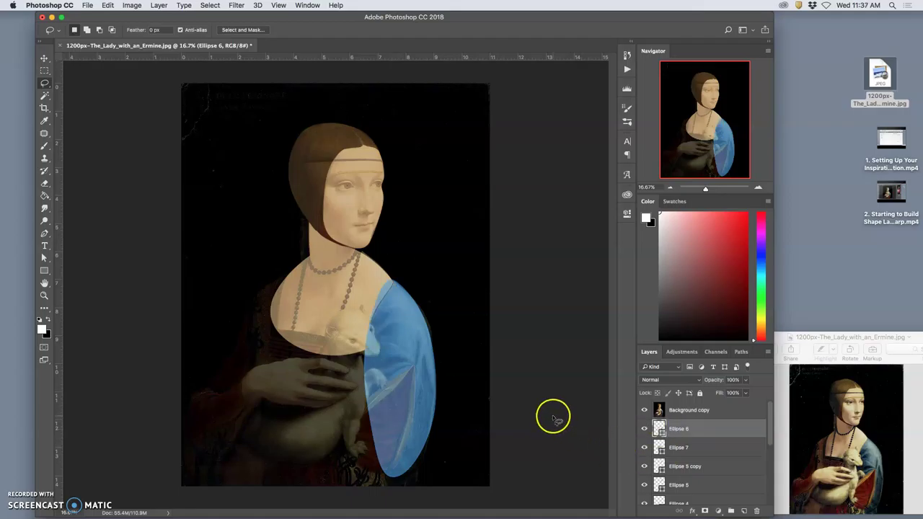
pyautogui.press('super+t')
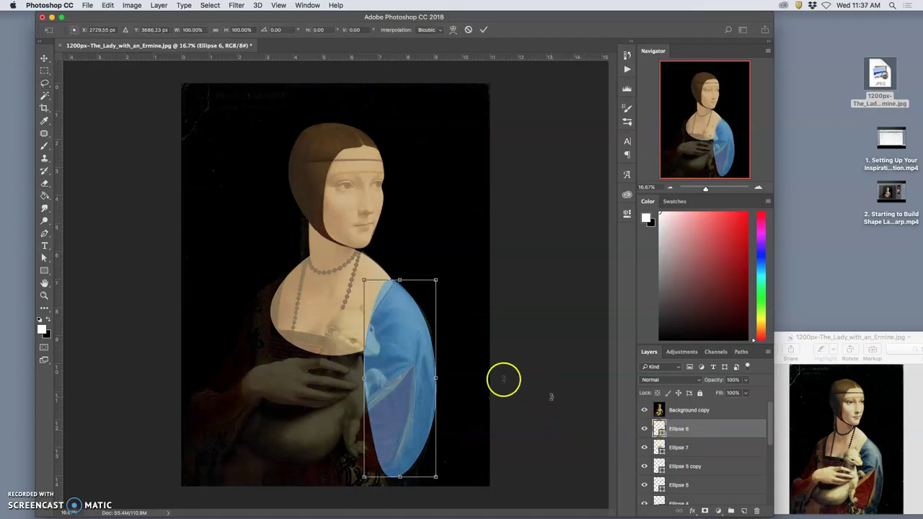
pyautogui.rightClick(387, 303)
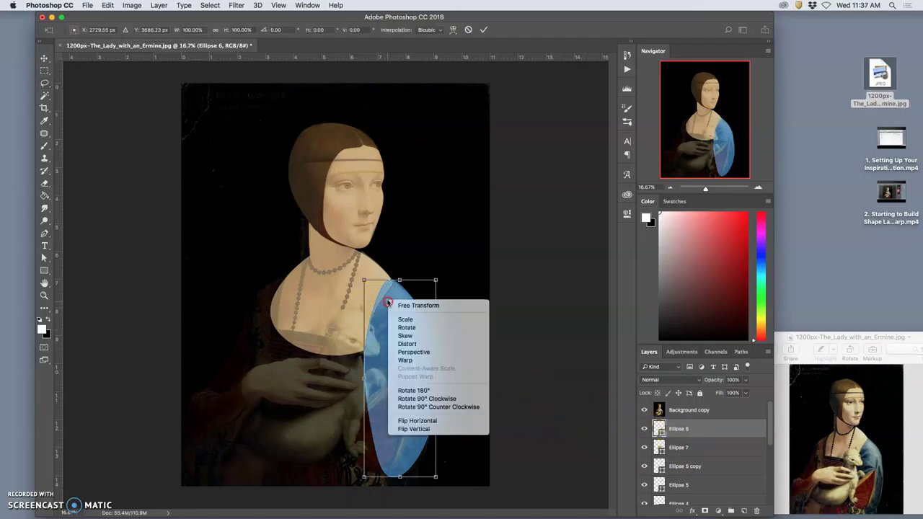
pyautogui.click(405, 360)
pyautogui.doubleClick(413, 308)
pyautogui.press('l')
pyautogui.press('super+equal')
pyautogui.press('super+equal')
pyautogui.press('super+equal')
pyautogui.press('super+equal')
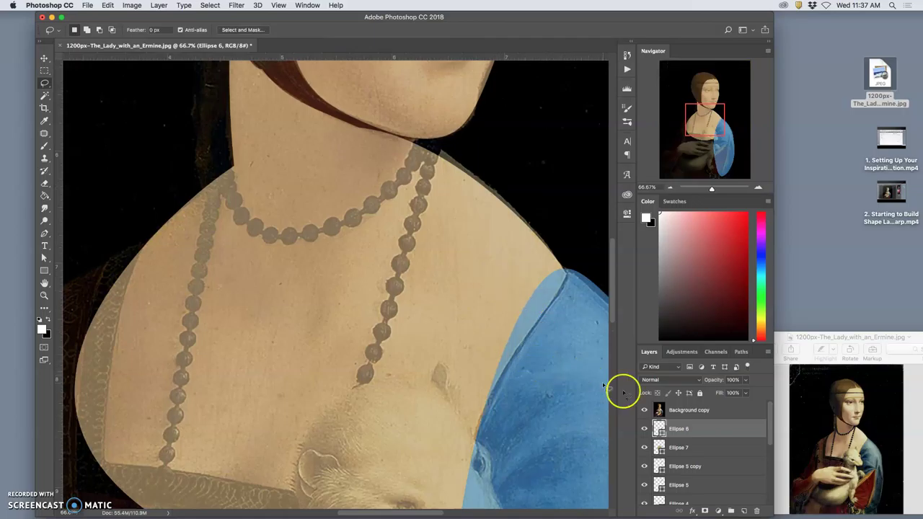
# Step: Draw a tall ellipse, Ellipse 8, over the right shoulder above Ellipse 7
pyautogui.click(674, 446)
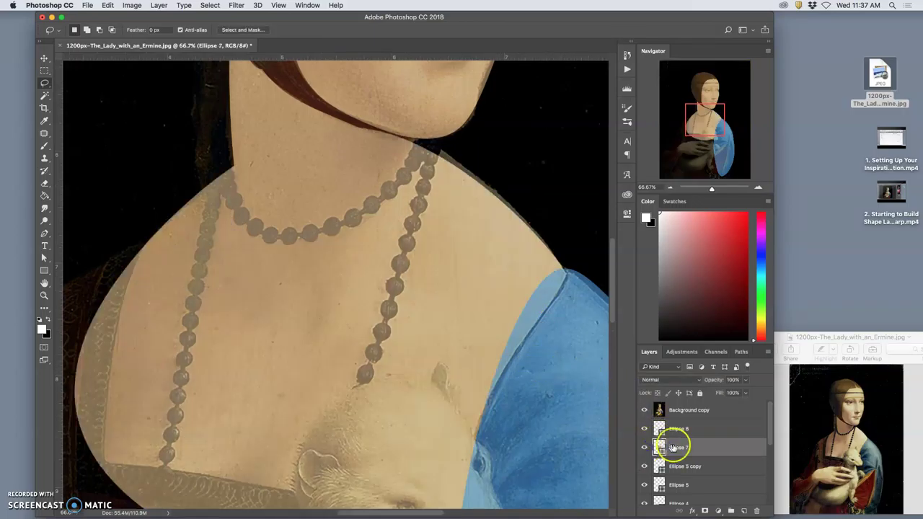
pyautogui.moveTo(43, 270); pyautogui.dragTo(44, 271)
pyautogui.click(85, 288)
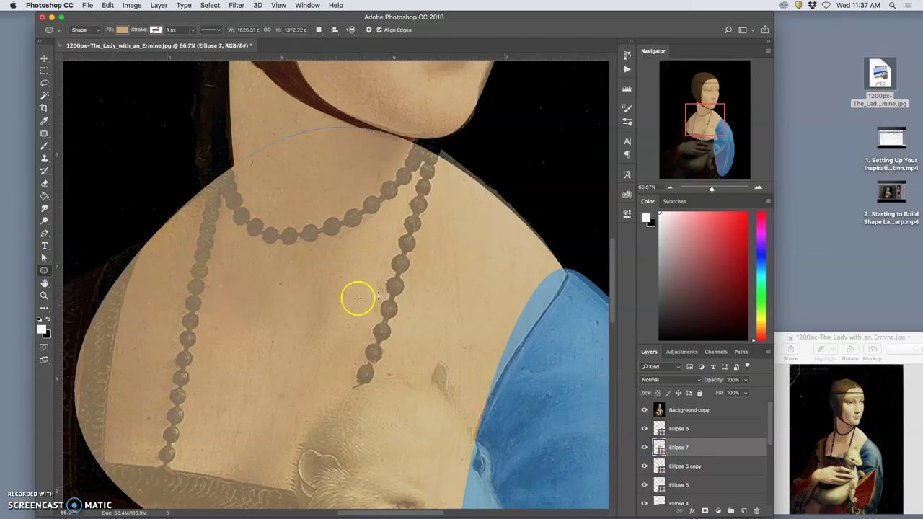
pyautogui.moveTo(484, 222); pyautogui.dragTo(416, 448)
pyautogui.click(597, 211)
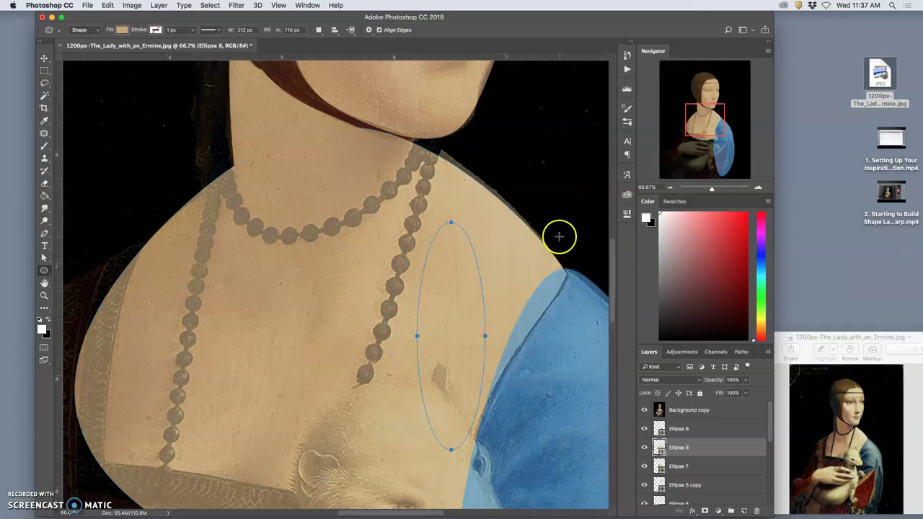
# Step: Rotate Ellipse 8 about 28° clockwise and warp its curves to follow the shoulder edge
pyautogui.hotkey('ctrl', 't')
pyautogui.moveTo(499, 227); pyautogui.dragTo(522, 303)
pyautogui.rightClick(523, 299)
pyautogui.click(537, 361)
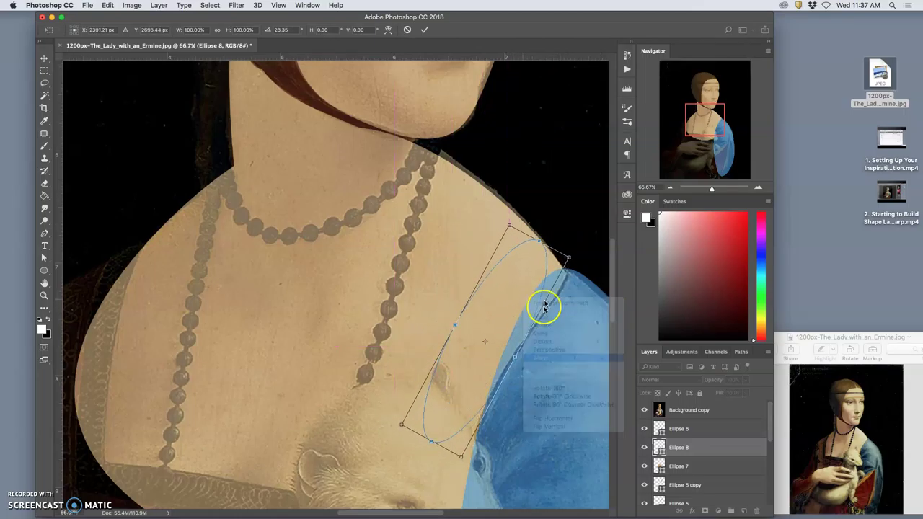
pyautogui.moveTo(569, 258); pyautogui.dragTo(570, 276)
pyautogui.moveTo(534, 240); pyautogui.dragTo(603, 287)
pyautogui.click(534, 345)
pyautogui.moveTo(534, 344); pyautogui.dragTo(578, 294)
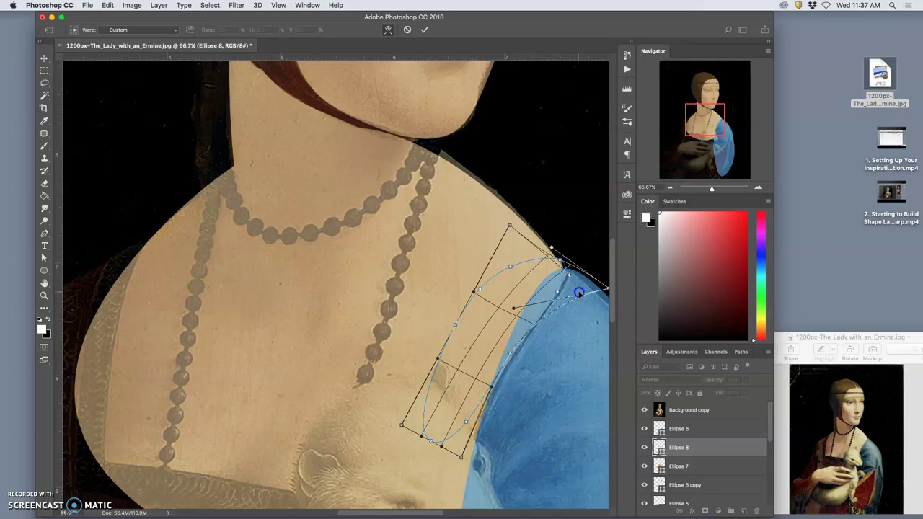
pyautogui.click(492, 382)
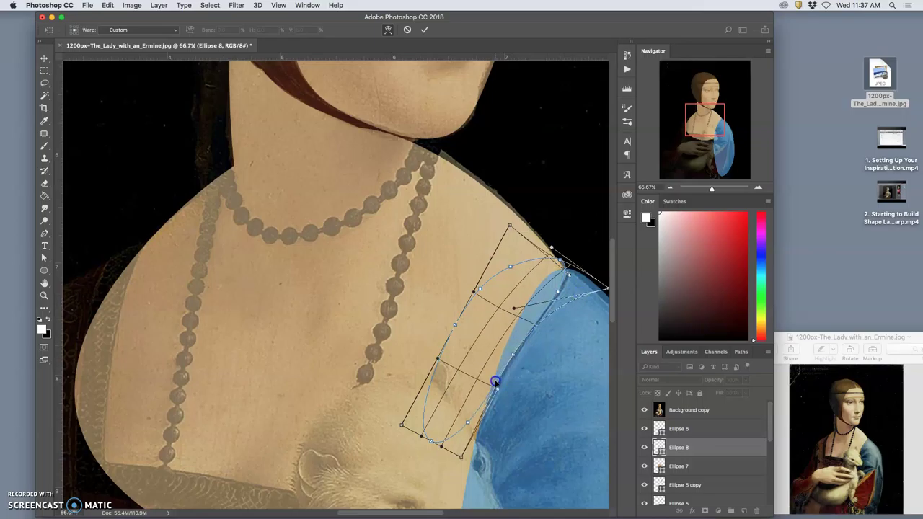
pyautogui.moveTo(459, 433); pyautogui.dragTo(465, 451)
pyautogui.press('Return')
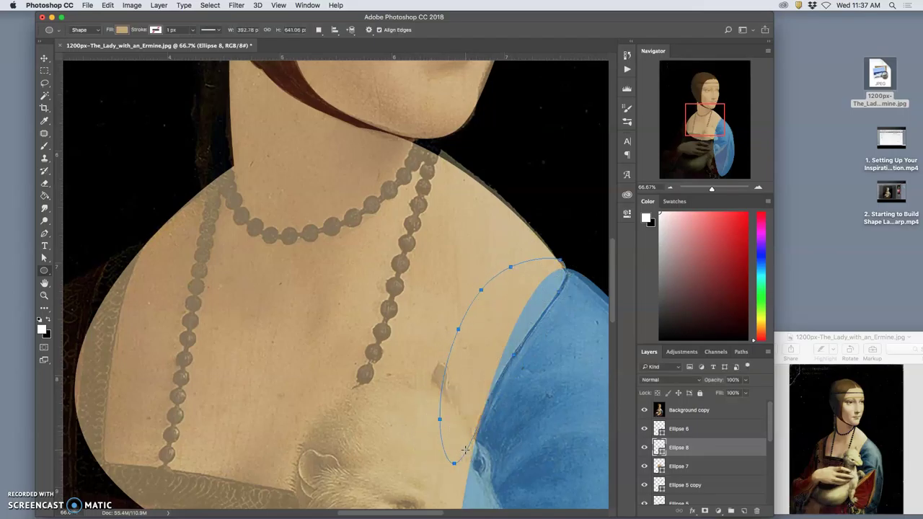
# Step: Move Ellipse 8 above Ellipse 6, tuck its upper-right curve inward, and hide the painting at 25%
pyautogui.moveTo(673, 447)
pyautogui.mouseDown()
pyautogui.moveTo(671, 423)
pyautogui.moveTo(667, 431)
pyautogui.mouseUp()
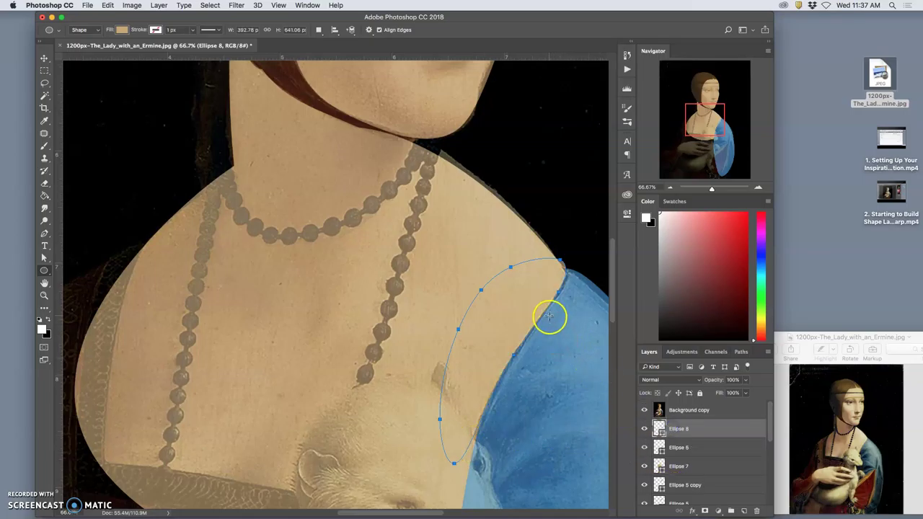
pyautogui.press('super+t')
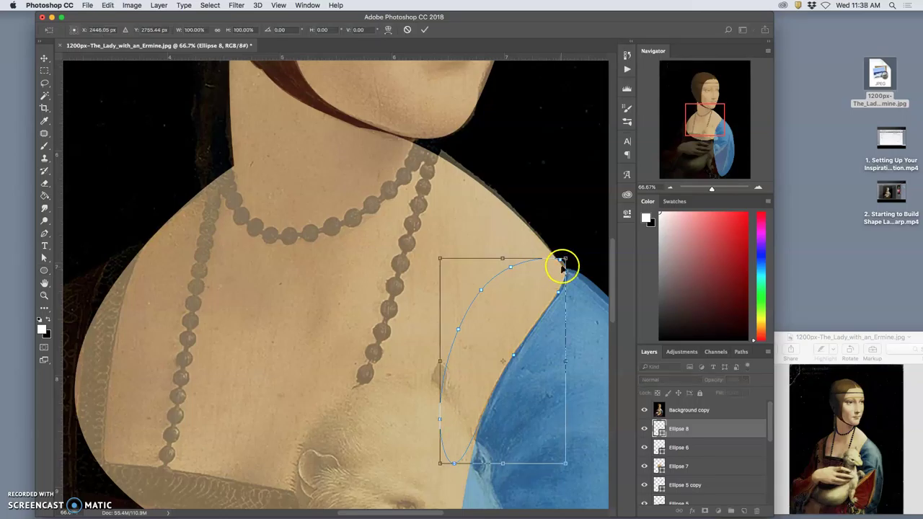
pyautogui.rightClick(554, 278)
pyautogui.click(572, 331)
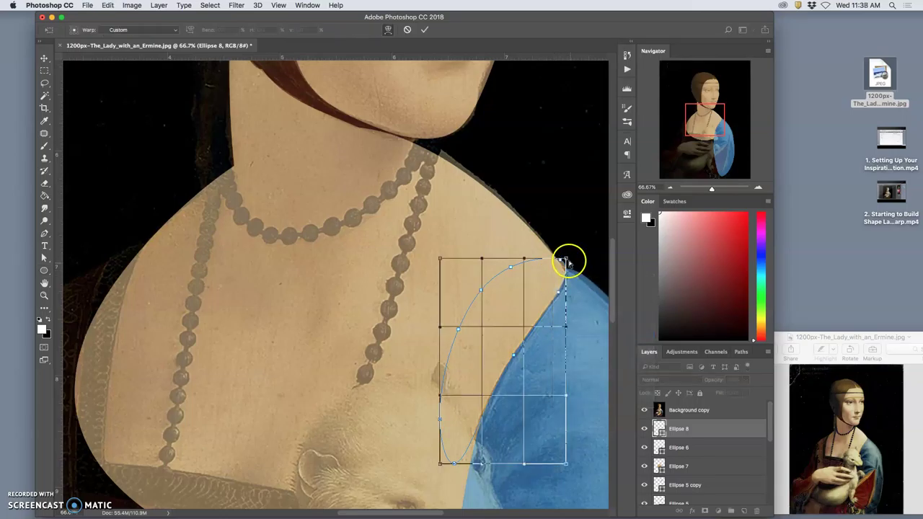
pyautogui.moveTo(565, 259); pyautogui.dragTo(564, 265)
pyautogui.press('Return')
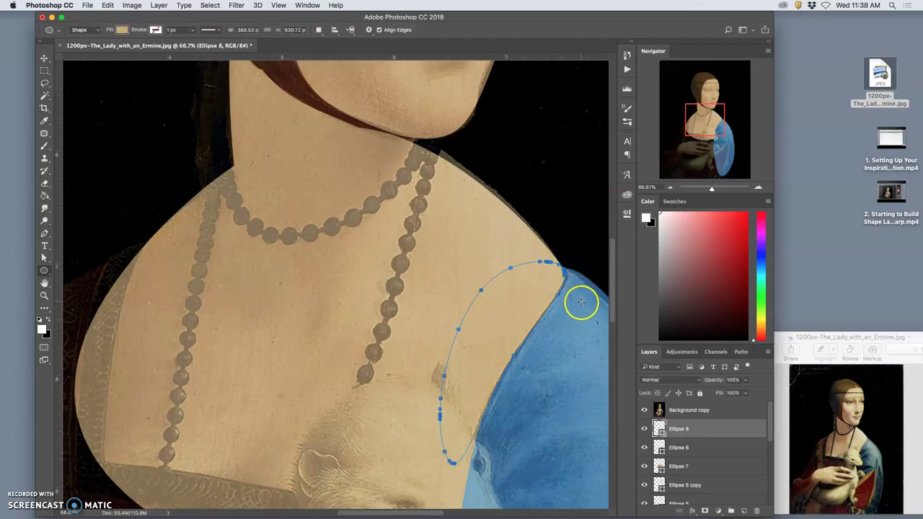
pyautogui.click(644, 410)
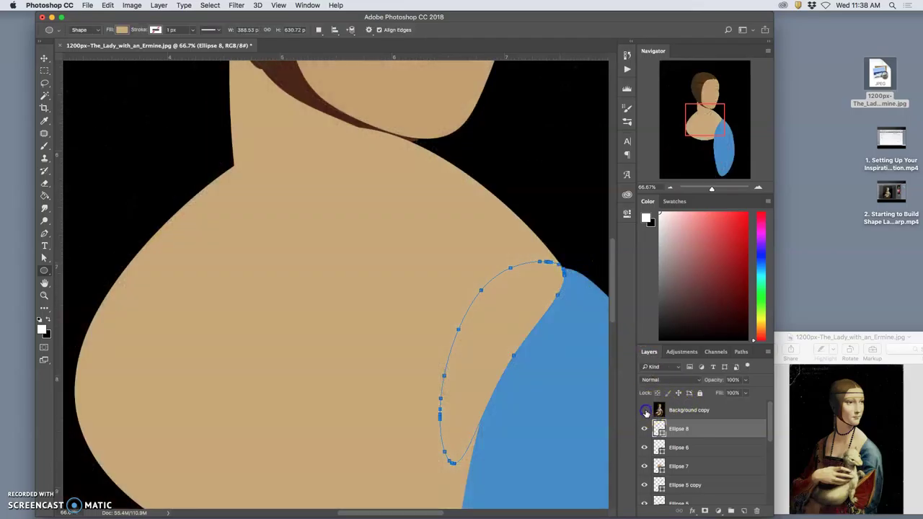
pyautogui.press('super+minus')
pyautogui.press('super+minus')
pyautogui.press('super+minus')
pyautogui.press('super+minus')
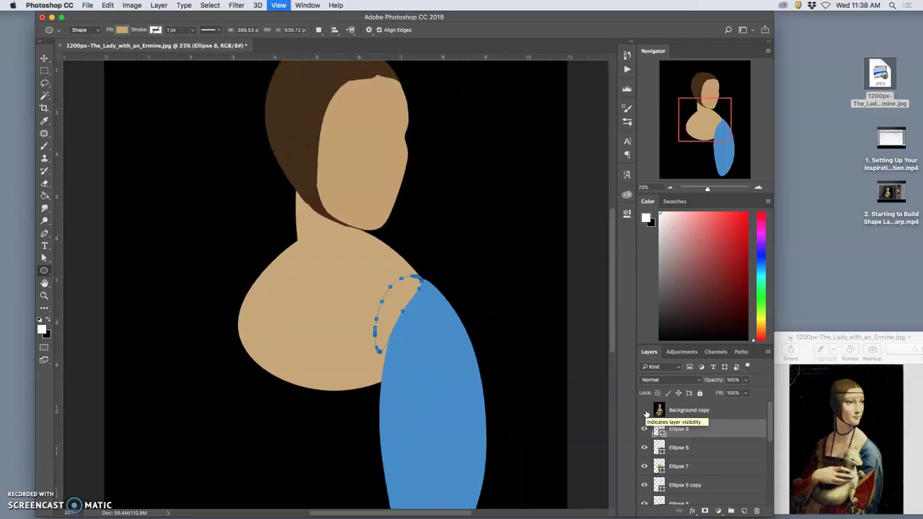
pyautogui.press('super+plus')
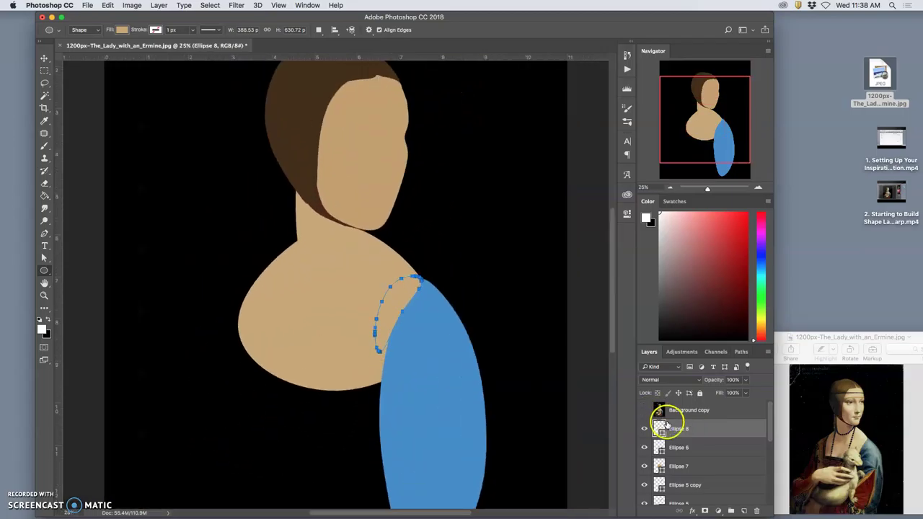
# Step: Show the painting overlay and draw a triangle with the Polygon tool over the sleeve
pyautogui.click(645, 410)
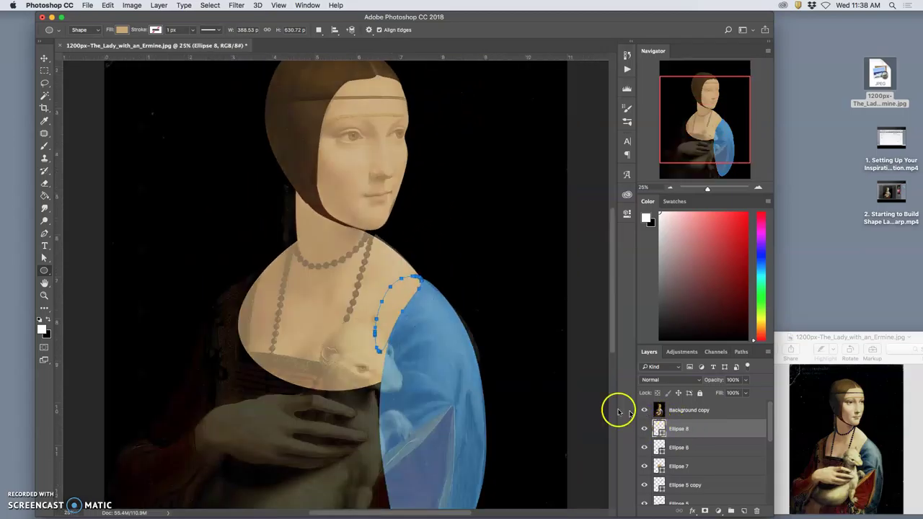
pyautogui.scroll(-5, 509, 392)
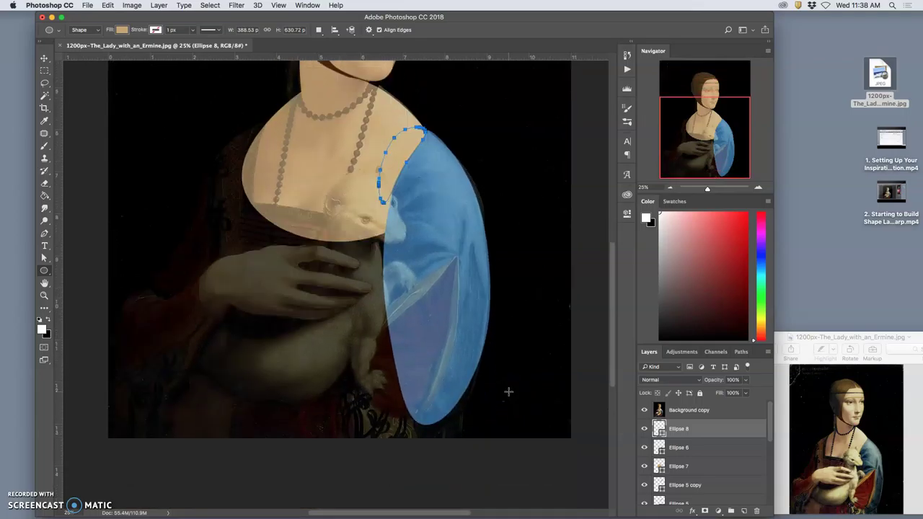
pyautogui.hscroll(-1, 508, 392)
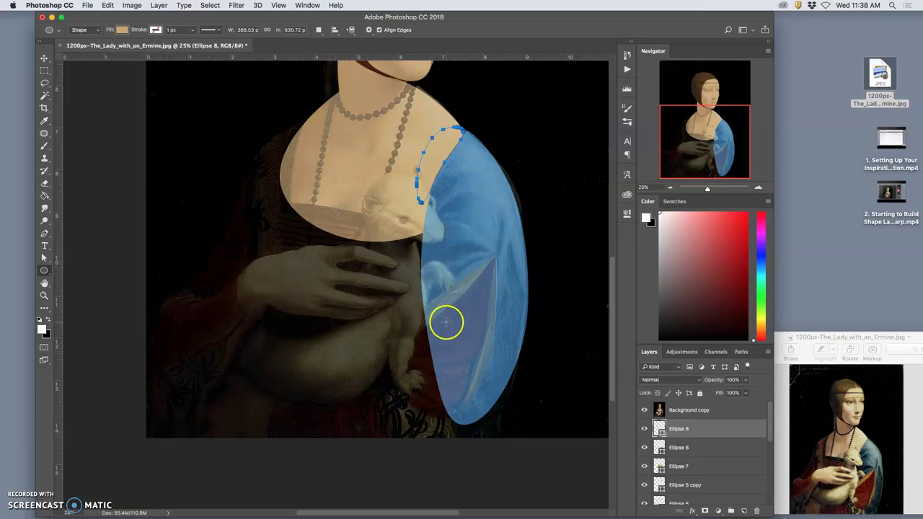
pyautogui.moveTo(44, 271); pyautogui.dragTo(68, 298)
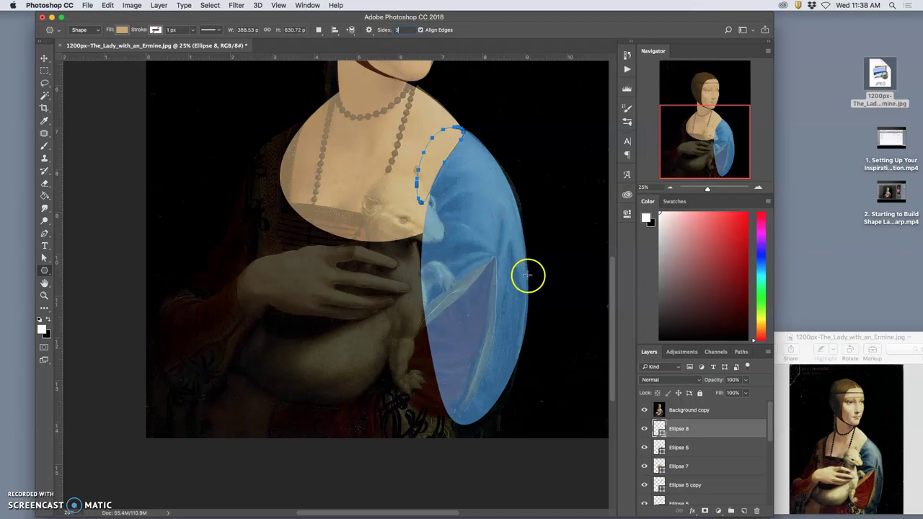
pyautogui.moveTo(496, 258); pyautogui.dragTo(453, 263)
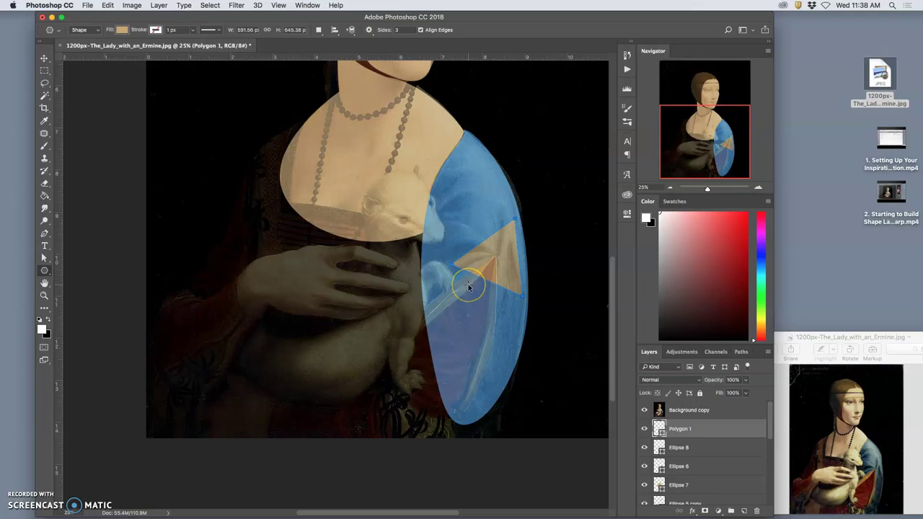
# Step: Enlarge the triangle down and to the left, then tilt it slightly clockwise
pyautogui.press('super+t')
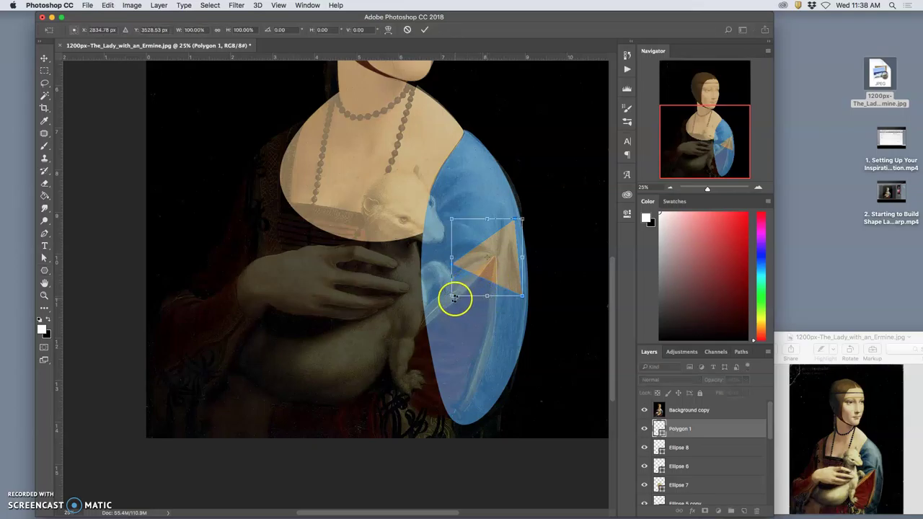
pyautogui.moveTo(452, 295); pyautogui.dragTo(381, 424)
pyautogui.moveTo(522, 217); pyautogui.dragTo(510, 256)
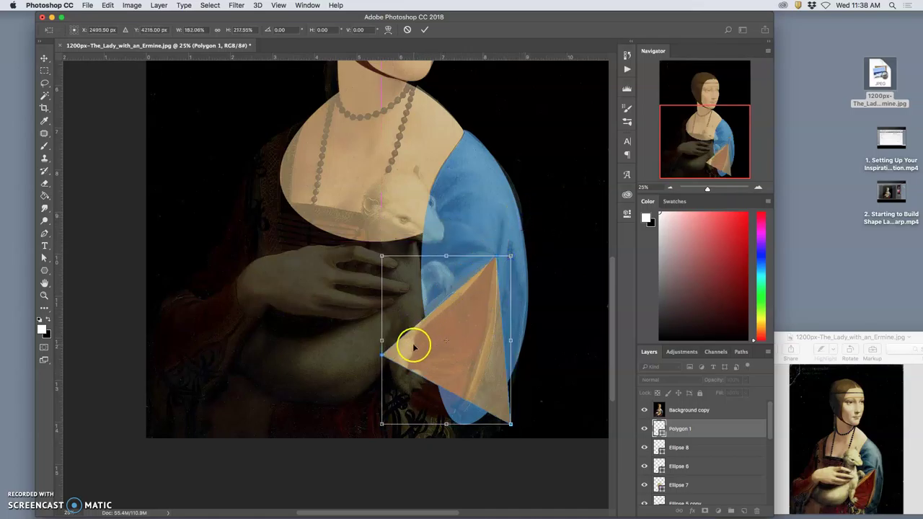
pyautogui.moveTo(381, 353); pyautogui.dragTo(375, 350)
pyautogui.moveTo(511, 249); pyautogui.dragTo(517, 254)
# Step: Warp the triangle's lower edges inward into a curved wedge across the lower sleeve
pyautogui.rightClick(482, 310)
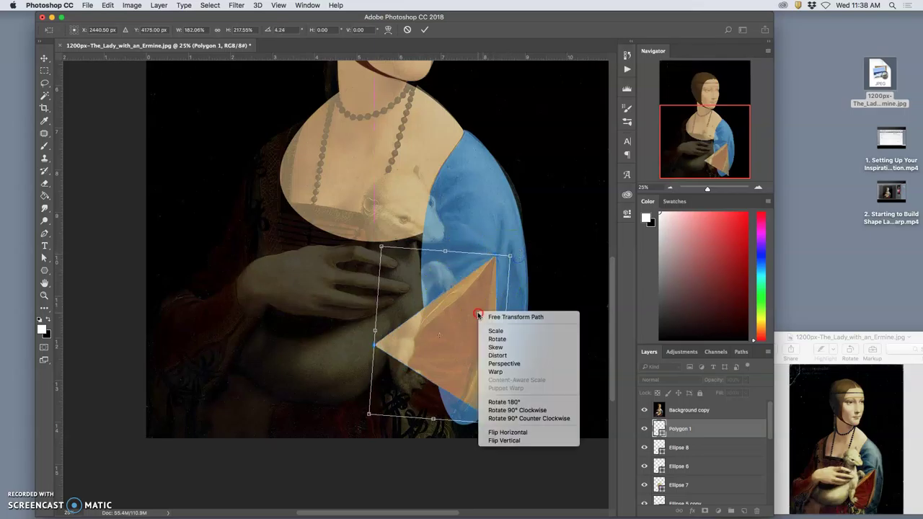
pyautogui.click(503, 385)
pyautogui.moveTo(497, 422); pyautogui.dragTo(456, 424)
pyautogui.moveTo(401, 328); pyautogui.dragTo(405, 327)
pyautogui.moveTo(430, 377); pyautogui.dragTo(448, 399)
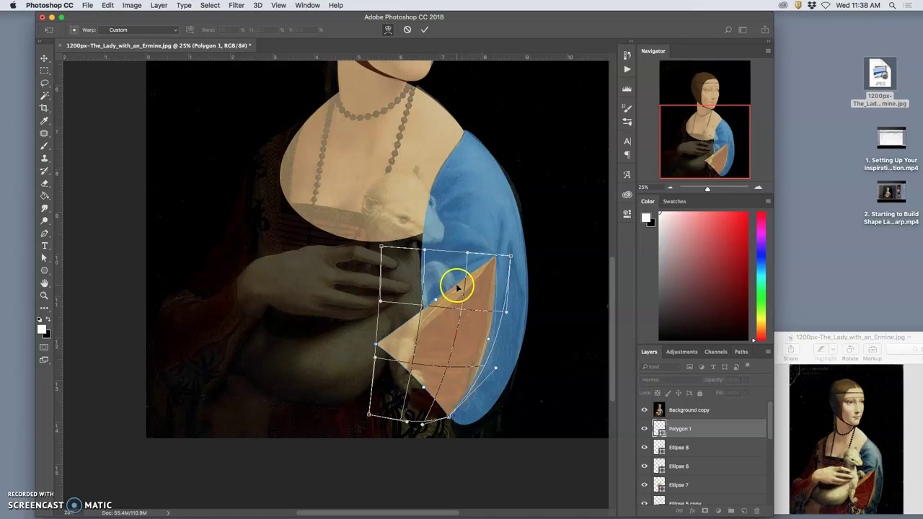
pyautogui.press('Return')
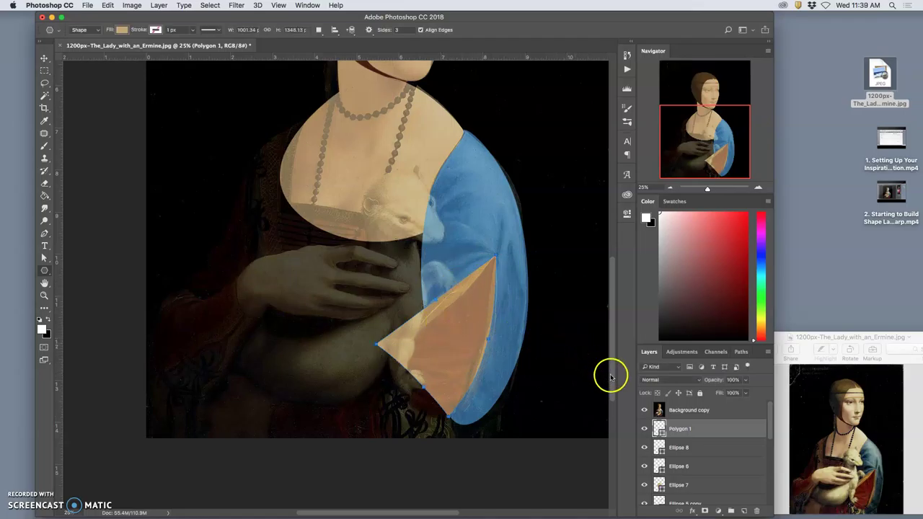
# Step: Keep the tan fill and shrink the Polygon 1 copy to about 80%, moving it up the sleeve
pyautogui.doubleClick(658, 428)
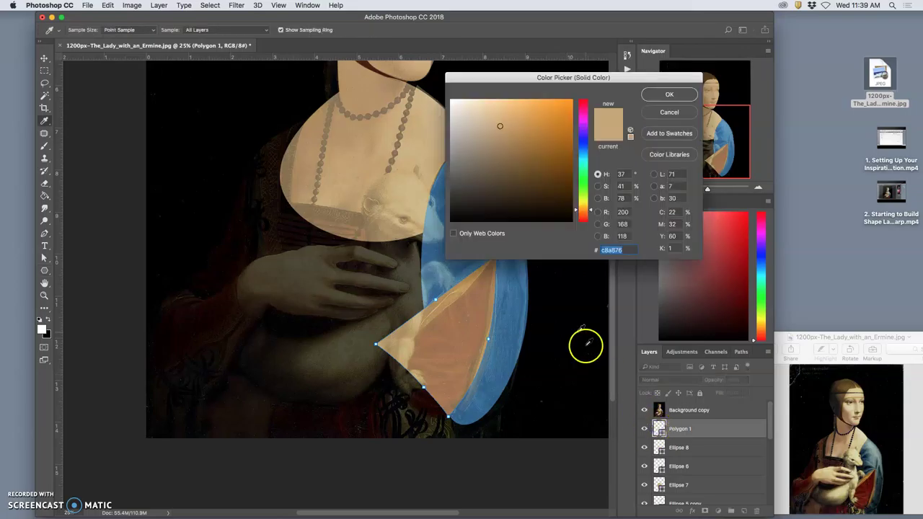
pyautogui.click(664, 93)
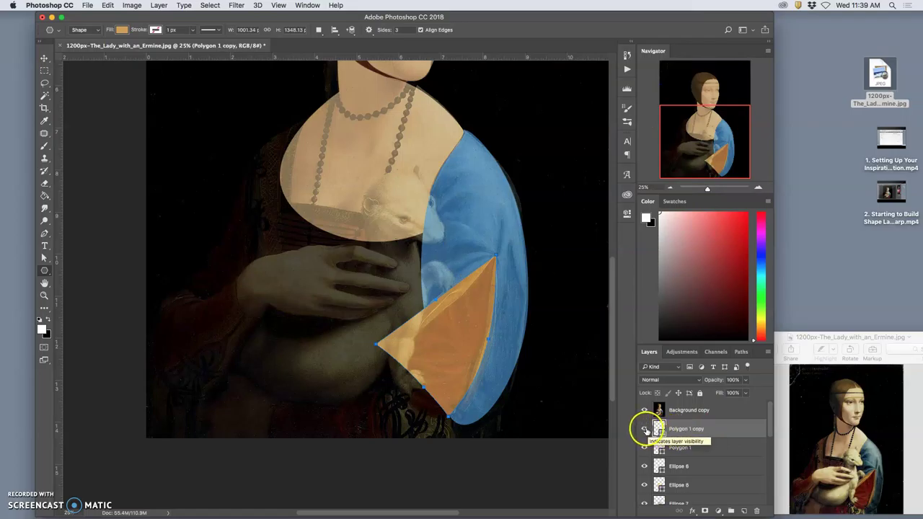
pyautogui.press('super+t')
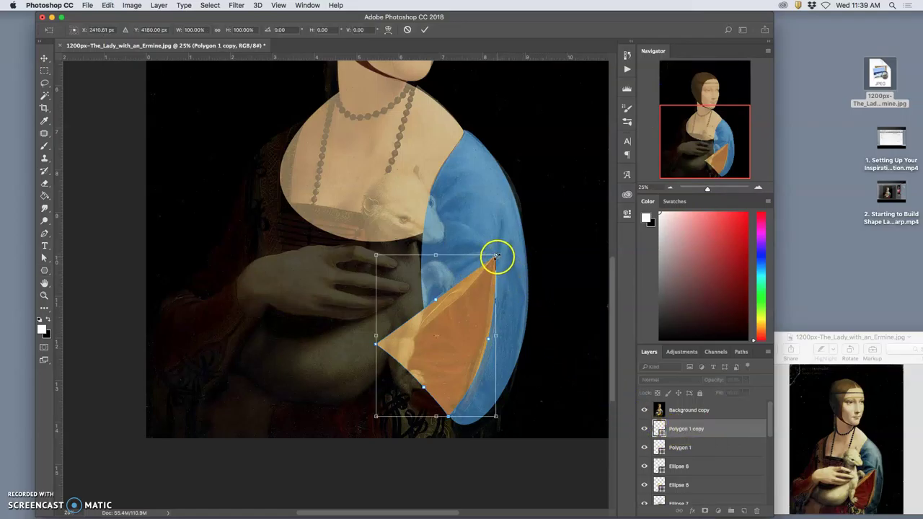
pyautogui.moveTo(496, 256); pyautogui.dragTo(487, 274)
pyautogui.moveTo(472, 311); pyautogui.dragTo(481, 304)
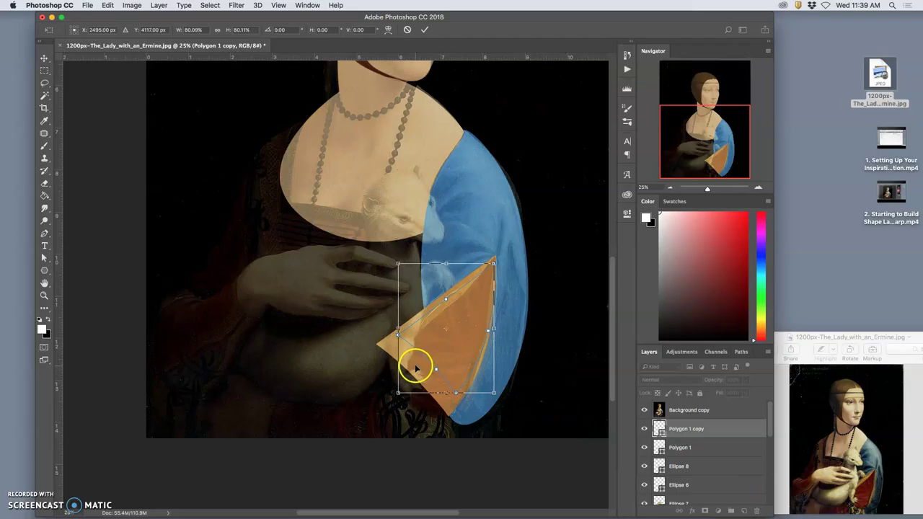
pyautogui.rightClick(414, 358)
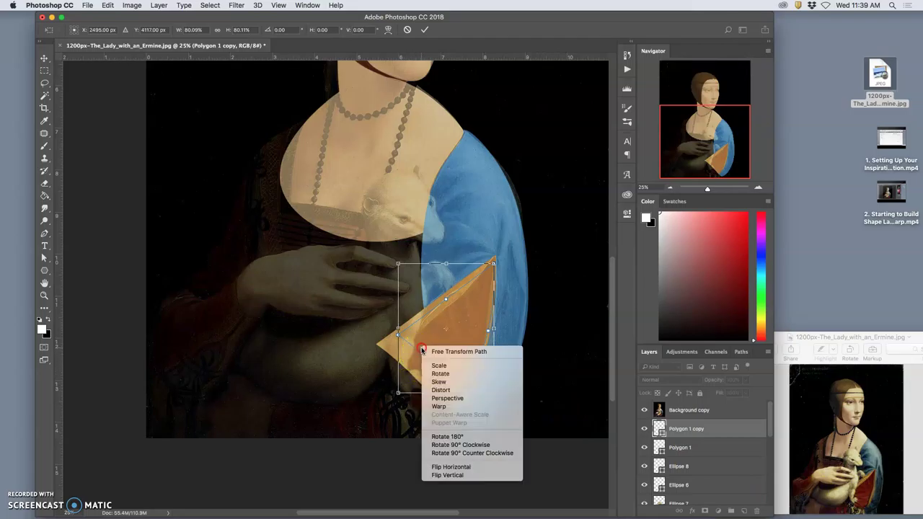
pyautogui.press('Escape')
# Step: Warp the copy's edges and bottom point so it sits inside the tan wedge
pyautogui.moveTo(405, 336); pyautogui.dragTo(410, 348)
pyautogui.moveTo(468, 305); pyautogui.dragTo(463, 294)
pyautogui.moveTo(493, 357); pyautogui.dragTo(445, 412)
pyautogui.moveTo(412, 374); pyautogui.dragTo(375, 386)
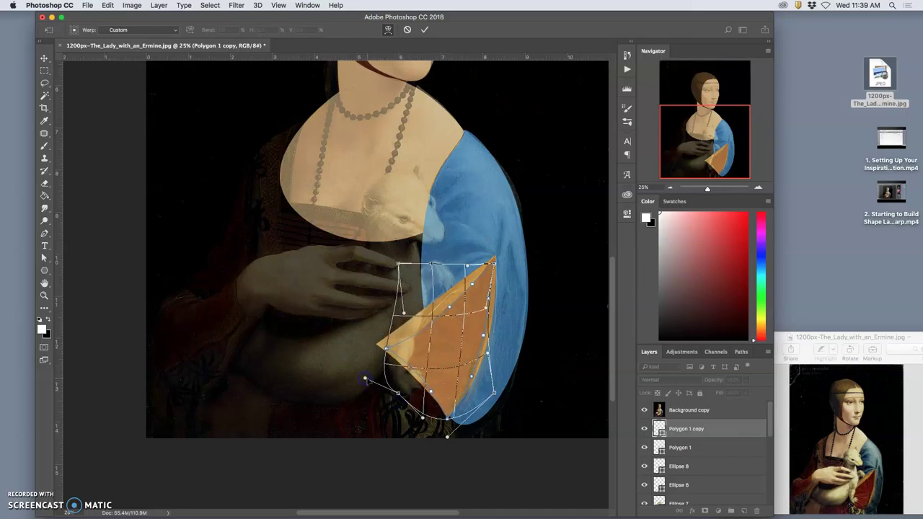
pyautogui.moveTo(402, 358)
pyautogui.mouseDown()
pyautogui.moveTo(382, 374)
pyautogui.moveTo(396, 364)
pyautogui.mouseUp()
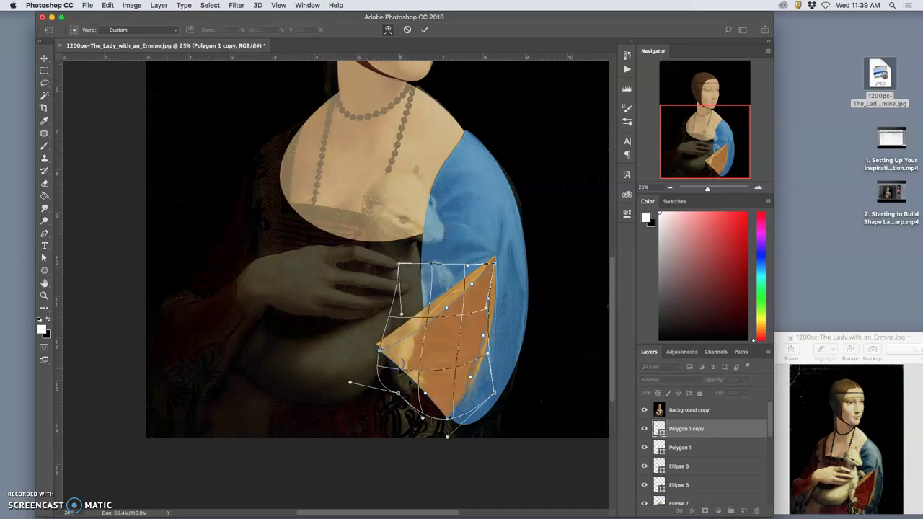
pyautogui.moveTo(420, 393); pyautogui.dragTo(448, 417)
pyautogui.press('Return')
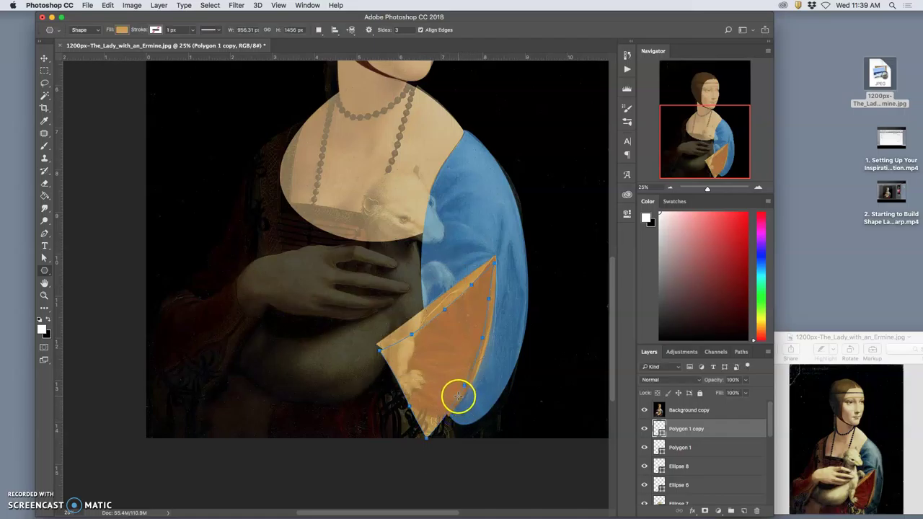
# Step: Nudge the copy's bottom edge, fill it deep red #8d1919, and hide the reference painting
pyautogui.hotkey('ctrl', 't')
pyautogui.rightClick(448, 381)
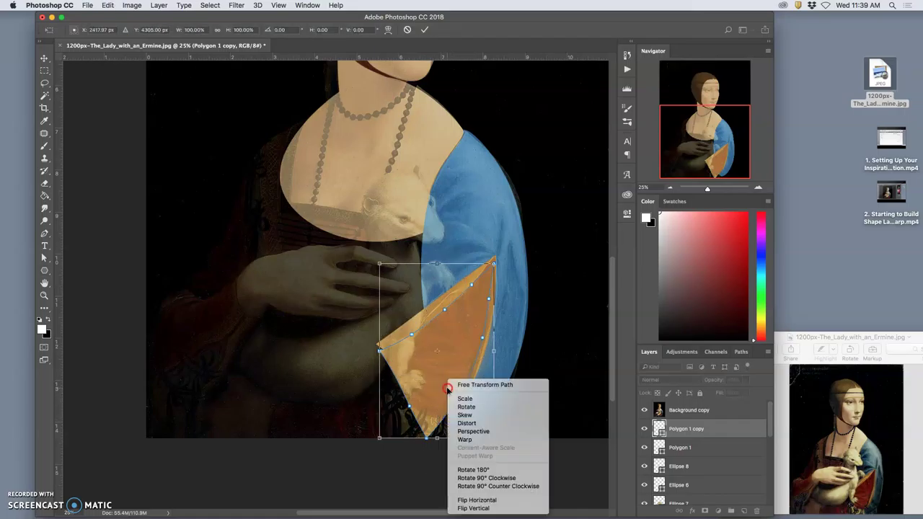
pyautogui.click(465, 440)
pyautogui.moveTo(443, 422); pyautogui.dragTo(446, 418)
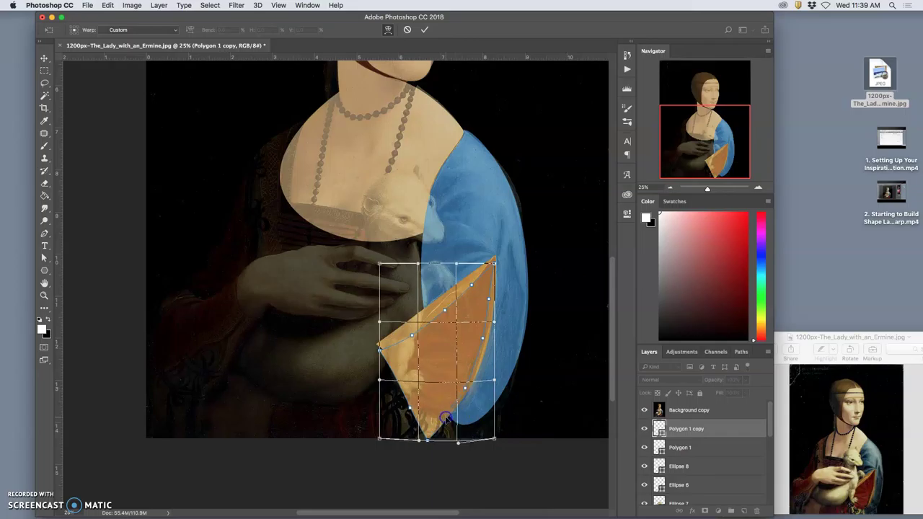
pyautogui.press('Return')
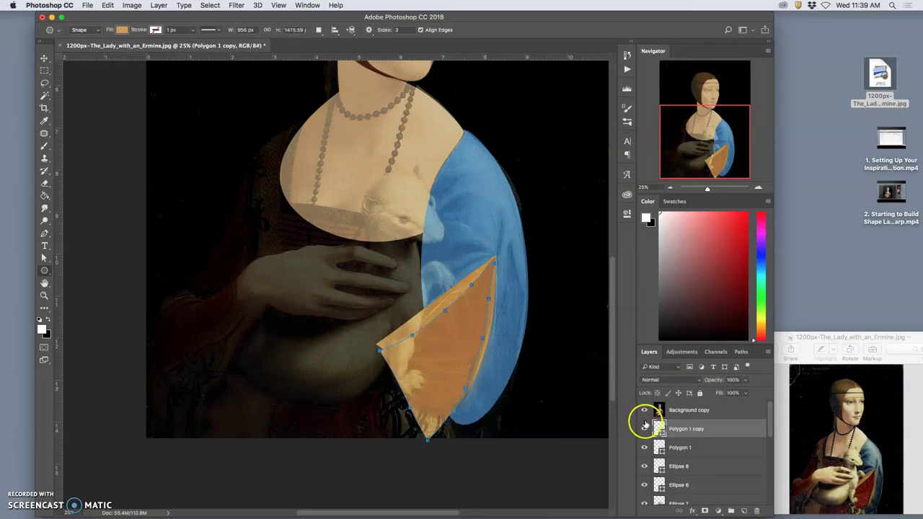
pyautogui.doubleClick(658, 428)
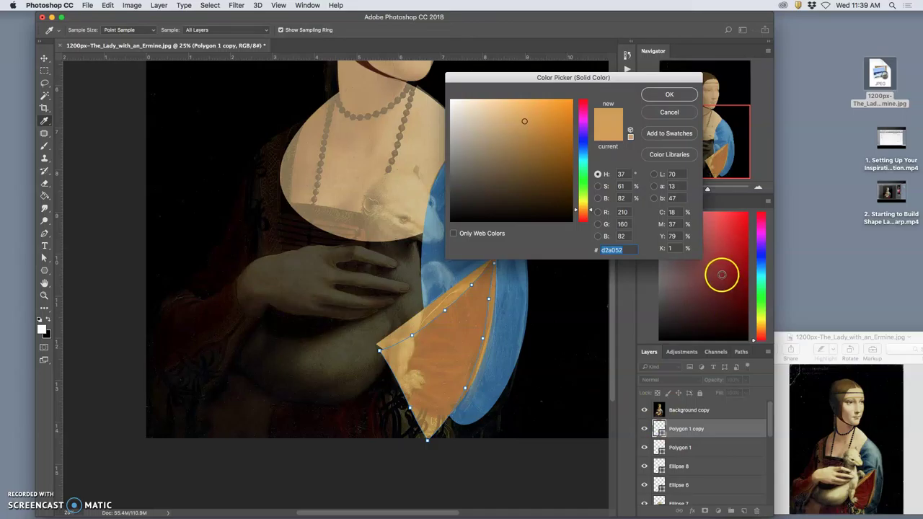
pyautogui.click(731, 270)
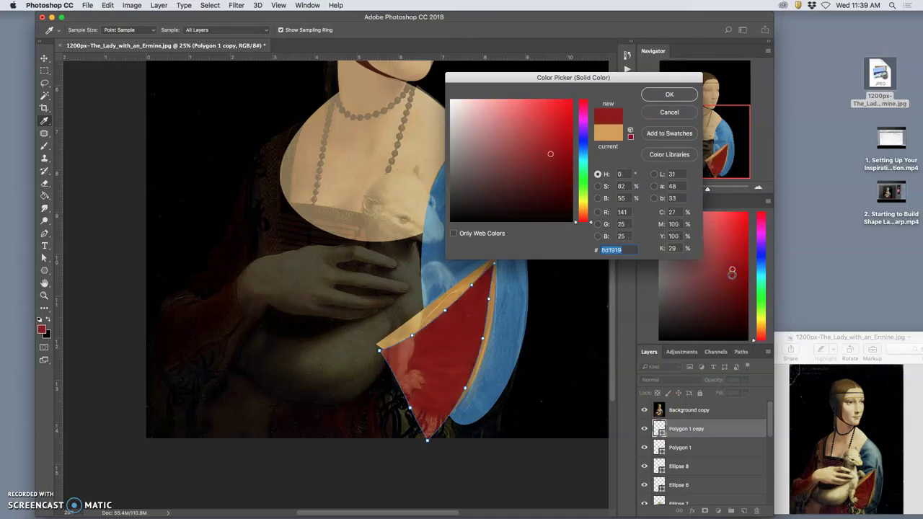
pyautogui.click(667, 94)
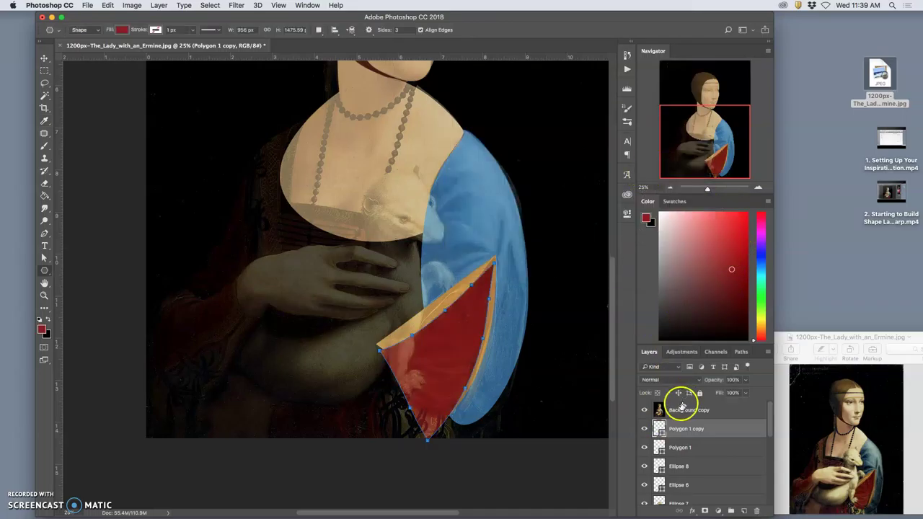
pyautogui.click(644, 409)
# Step: Select the black background rectangle, zoom out to 12.5% to fit the portrait, and show the painting
pyautogui.scroll(-1, 683, 470)
pyautogui.scroll(-5, 684, 470)
pyautogui.click(681, 477)
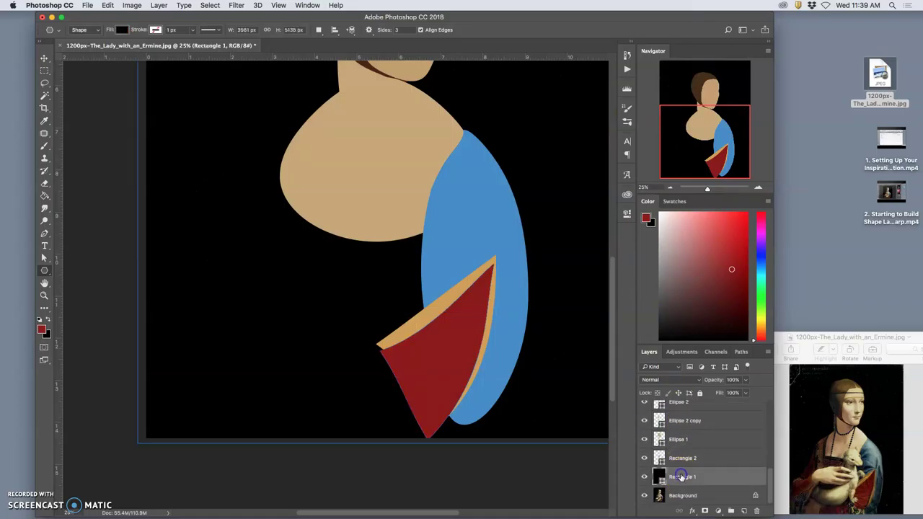
pyautogui.keyDown('alt'); pyautogui.click(589, 359); pyautogui.keyUp('alt')
pyautogui.keyDown('alt'); pyautogui.click(587, 361); pyautogui.keyUp('alt')
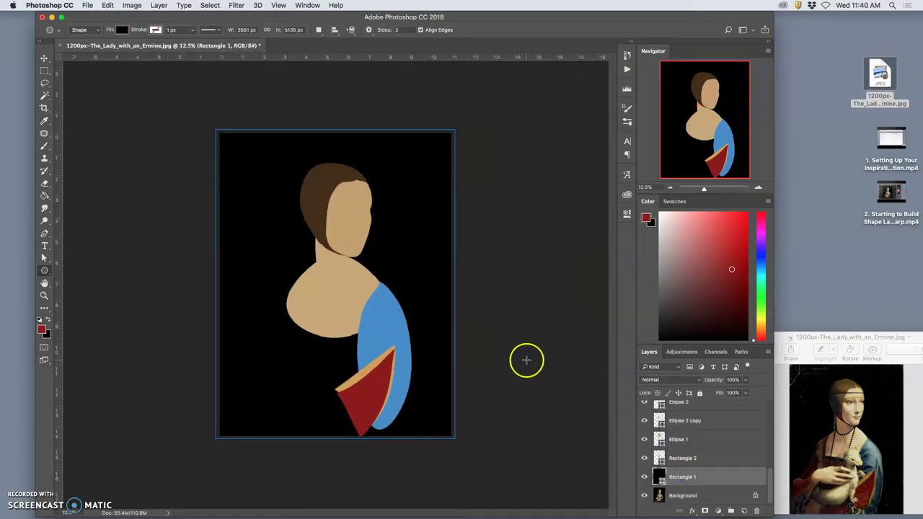
pyautogui.scroll(6, 683, 454)
pyautogui.click(643, 409)
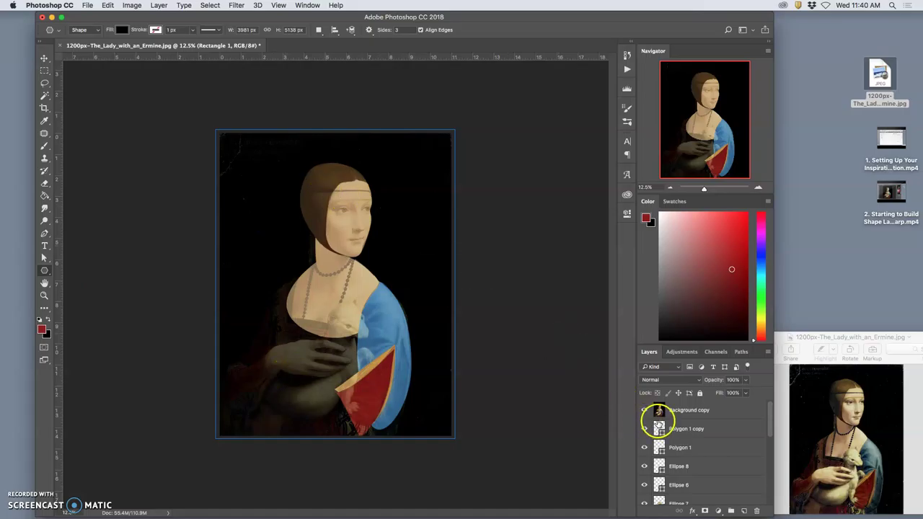
pyautogui.scroll(-1, 676, 450)
pyautogui.scroll(-3, 676, 449)
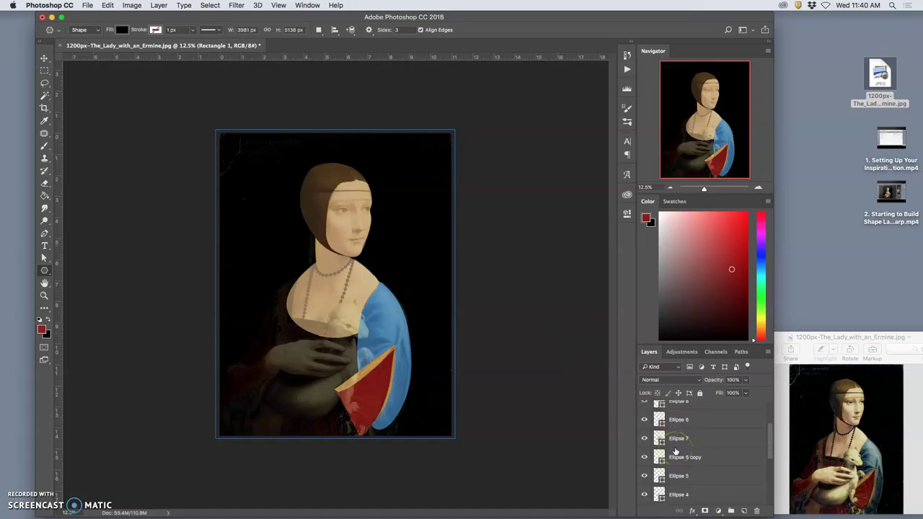
pyautogui.scroll(-3, 675, 451)
# Step: Check the Ellipse 2 hair shape, shift the hair copy in the layer stack, and undo a stray move
pyautogui.click(658, 488)
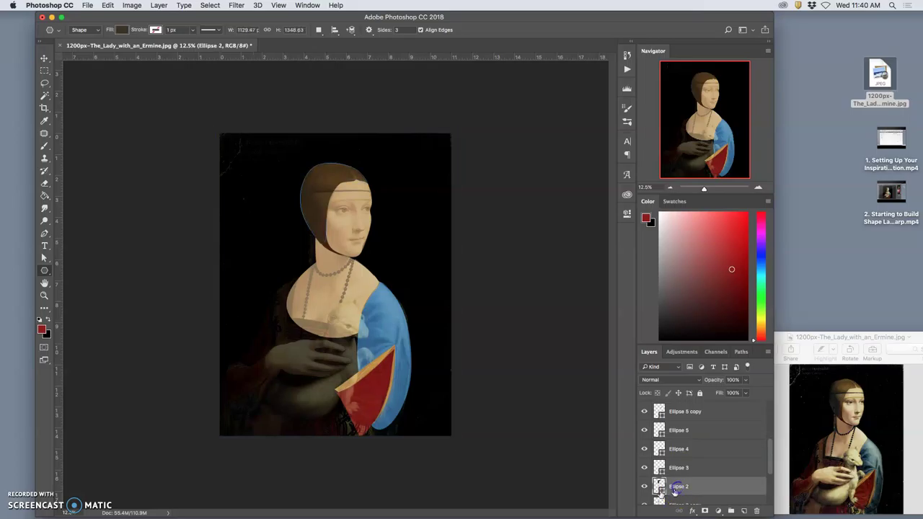
pyautogui.click(644, 486)
pyautogui.click(644, 486)
pyautogui.click(683, 487)
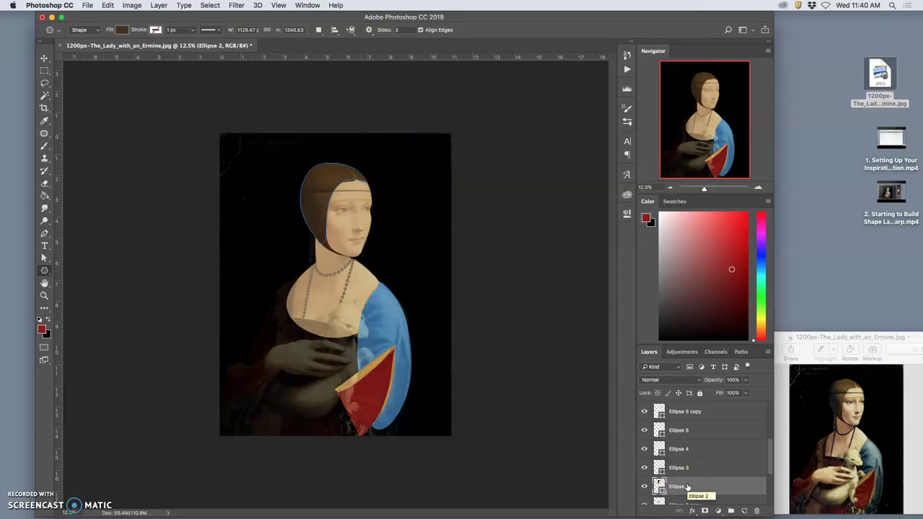
pyautogui.press('super+bracketright')
pyautogui.press('super+bracketright')
pyautogui.press('super+bracketright')
pyautogui.press('super+bracketright')
pyautogui.press('super+bracketright')
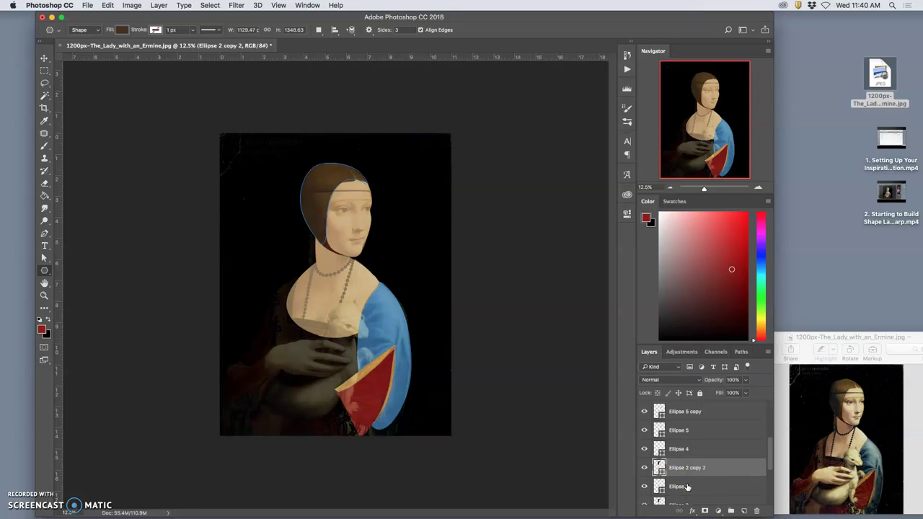
pyautogui.press('super+bracketright')
pyautogui.press('super+bracketleft')
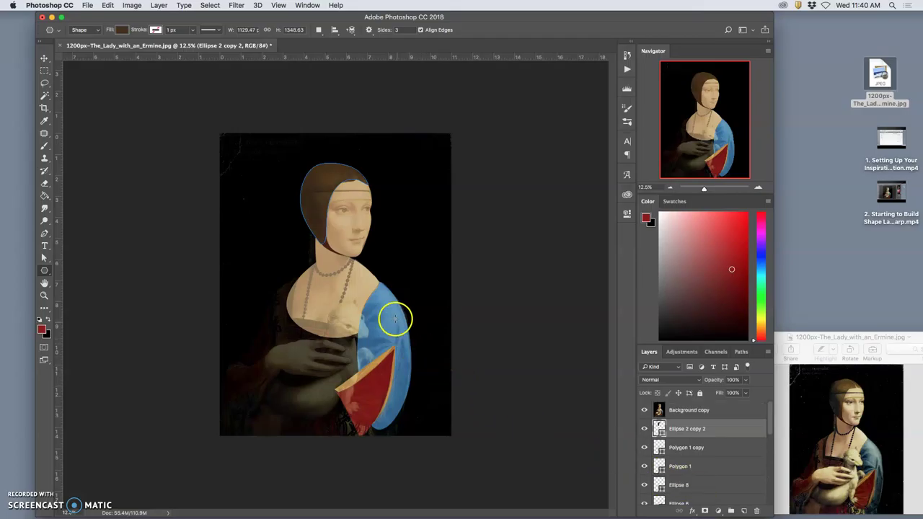
pyautogui.click(44, 58)
pyautogui.moveTo(310, 195); pyautogui.dragTo(304, 246)
pyautogui.press('super+z')
pyautogui.click(529, 316)
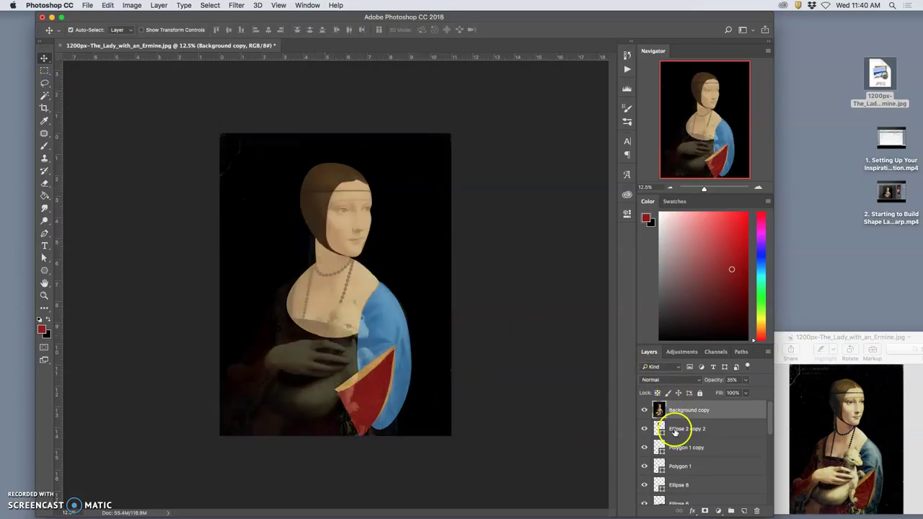
# Step: Move Ellipse 2 copy 2 down to the left shoulder and warp its top-right corner into a point
pyautogui.click(675, 431)
pyautogui.press('super+t')
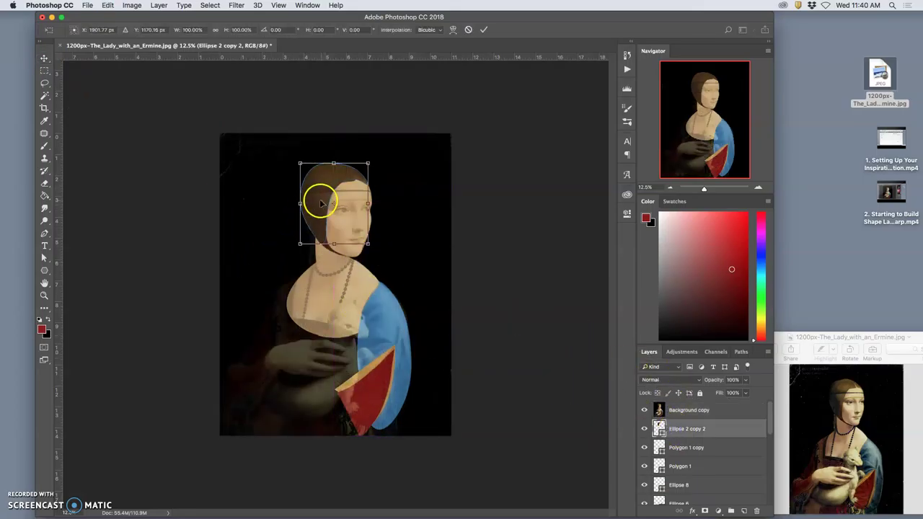
pyautogui.moveTo(320, 204); pyautogui.dragTo(276, 328)
pyautogui.rightClick(317, 303)
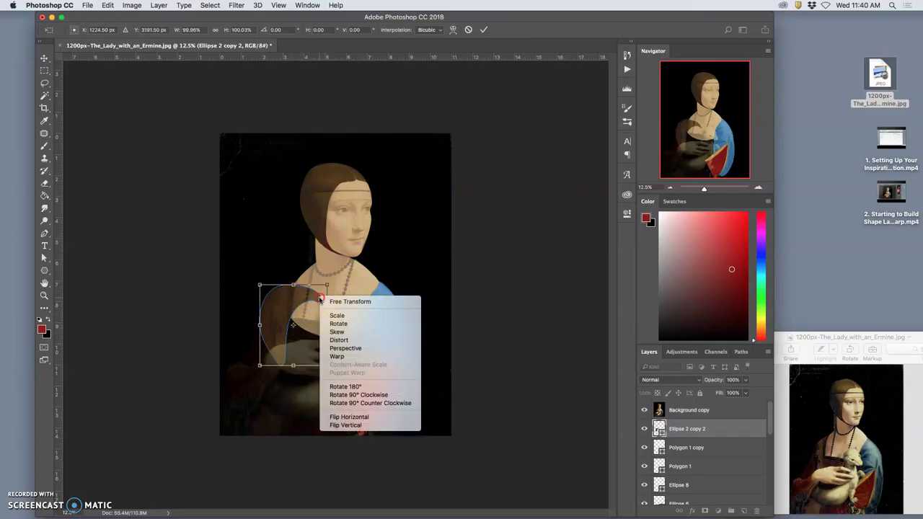
pyautogui.click(339, 356)
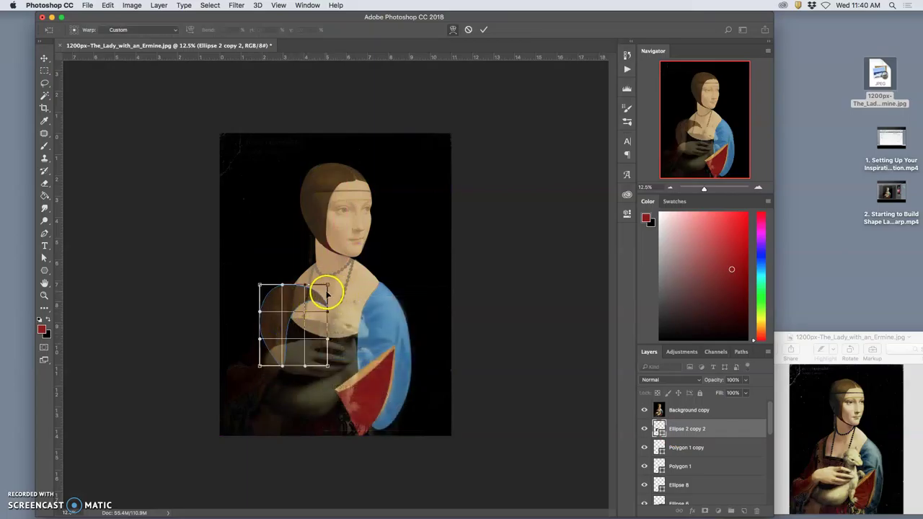
pyautogui.moveTo(326, 290); pyautogui.dragTo(275, 288)
pyautogui.click(287, 329)
pyautogui.press('Return')
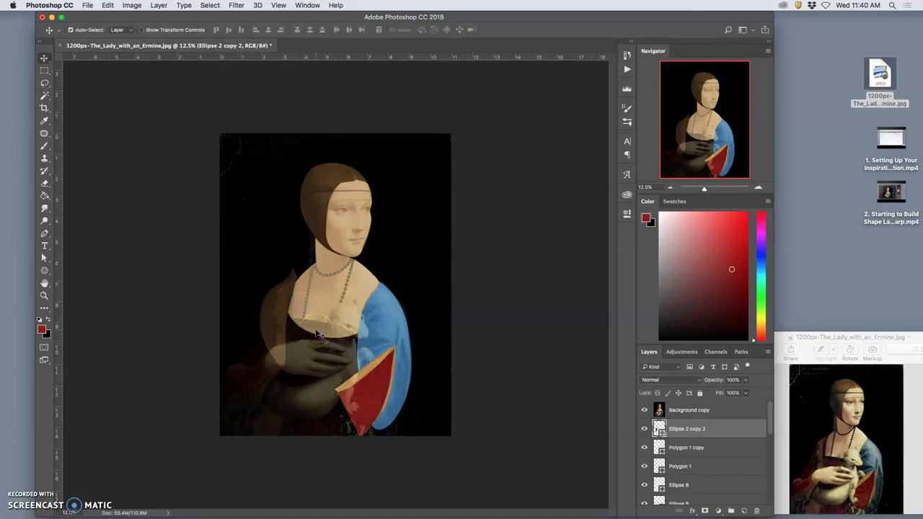
pyautogui.press('super+equal')
pyautogui.press('super+equal')
pyautogui.press('super+equal')
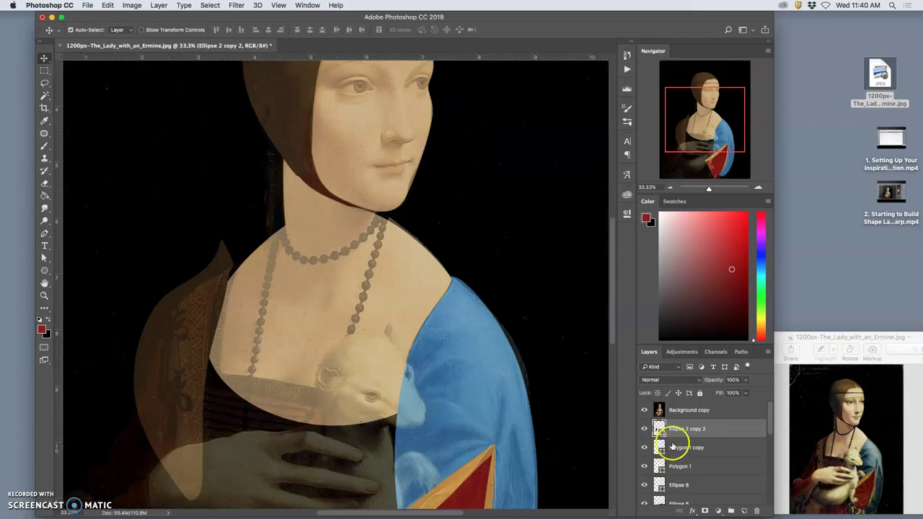
# Step: Draw a new ellipse beside the left shoulder and delete the warped hood copy
pyautogui.click(44, 271)
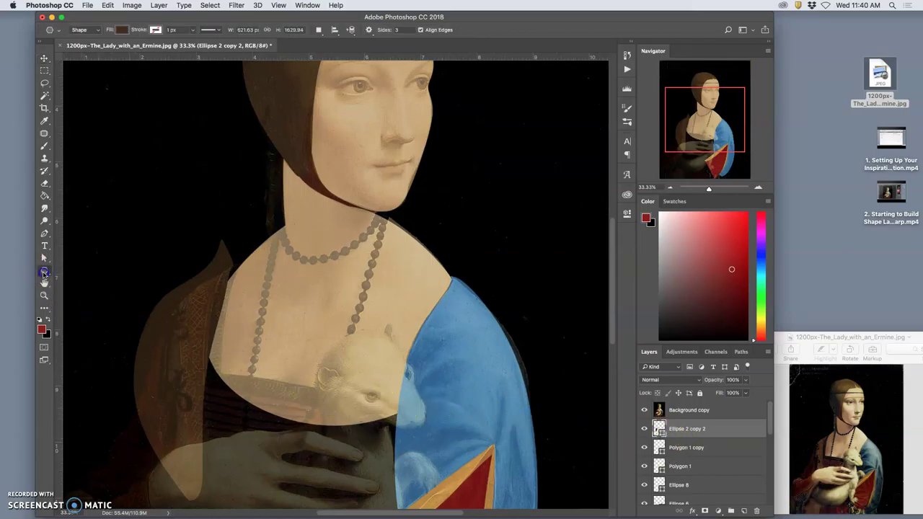
pyautogui.moveTo(44, 272); pyautogui.dragTo(69, 287)
pyautogui.moveTo(170, 212); pyautogui.dragTo(213, 279)
pyautogui.click(693, 447)
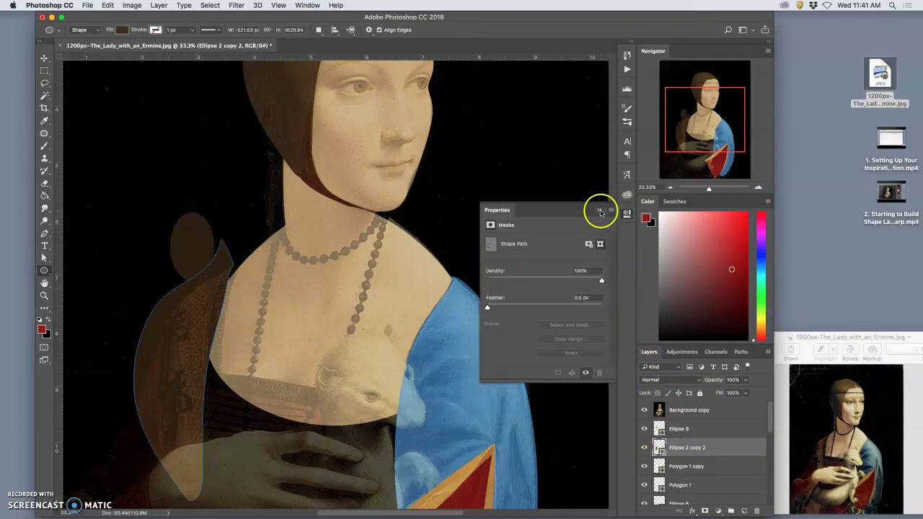
pyautogui.click(598, 209)
pyautogui.press('Delete')
# Step: Enlarge Ellipse 9 and move it over the left shoulder, then remove it again
pyautogui.click(682, 431)
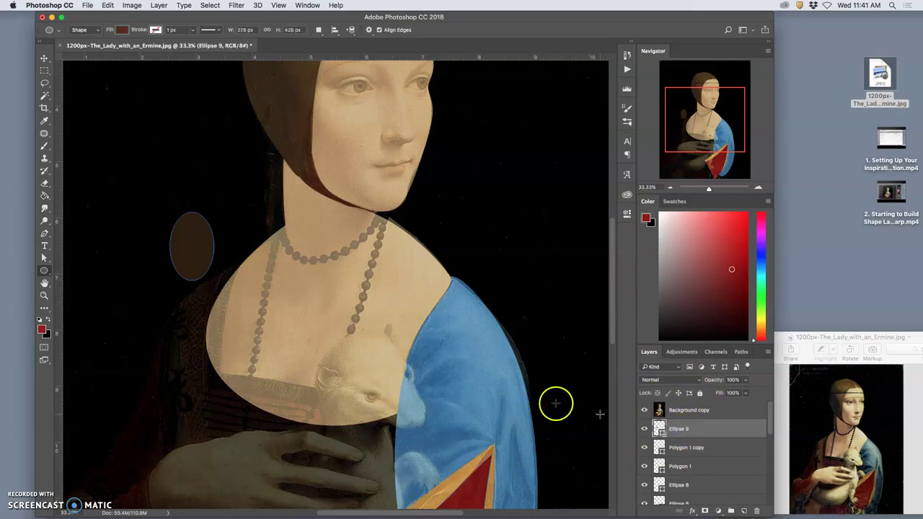
pyautogui.hotkey('ctrl', 't')
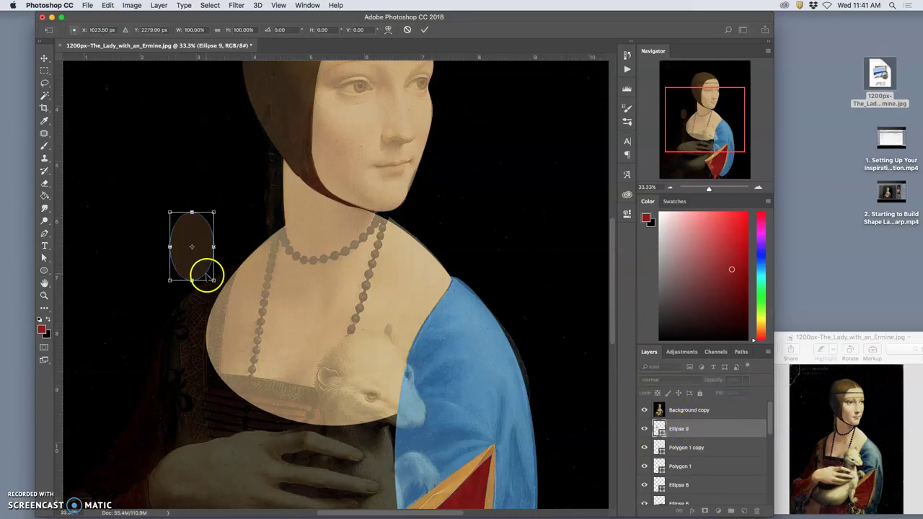
pyautogui.moveTo(196, 265); pyautogui.dragTo(222, 455)
pyautogui.rightClick(203, 353)
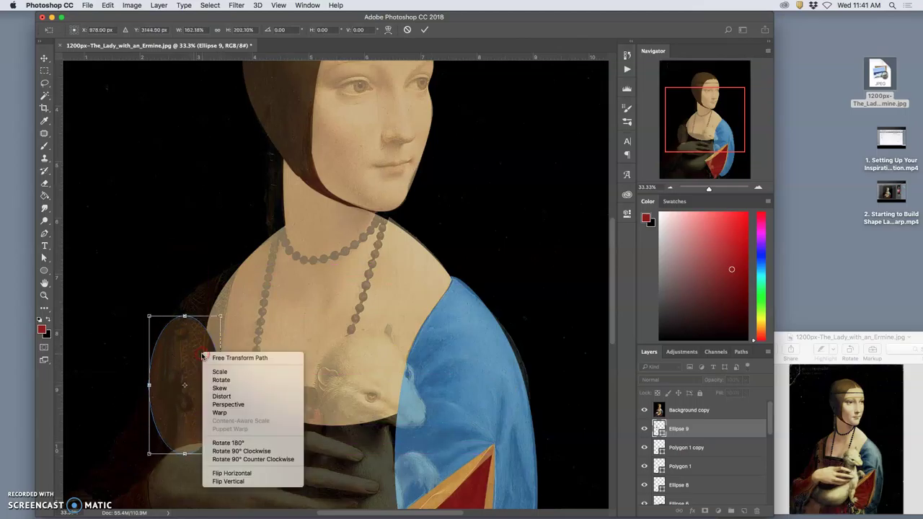
pyautogui.click(186, 365)
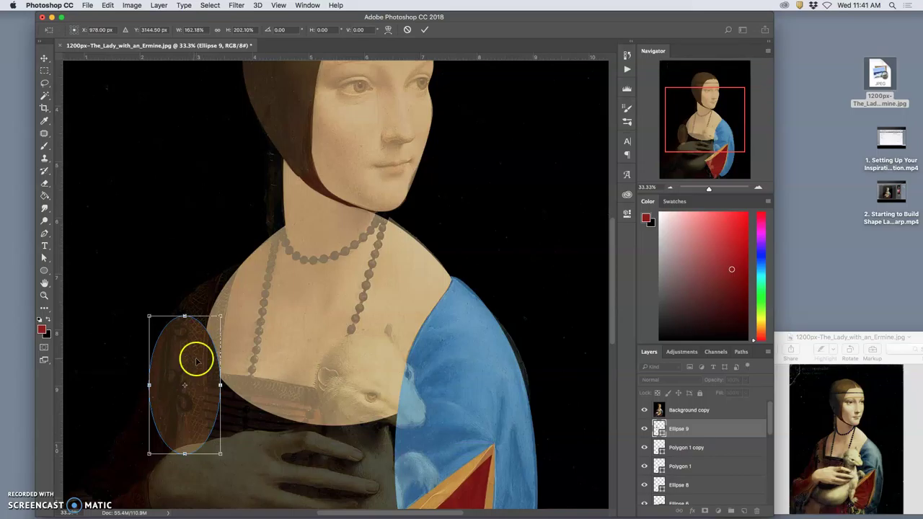
pyautogui.press('Return')
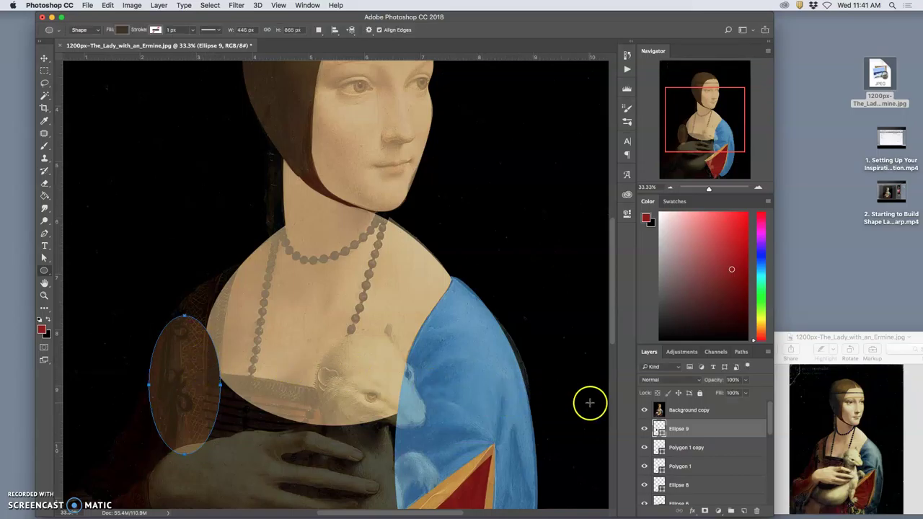
pyautogui.click(680, 428)
# Step: Delete the Ellipse 9 shape and draw a rectangle over the dark left shoulder
pyautogui.press('BackSpace')
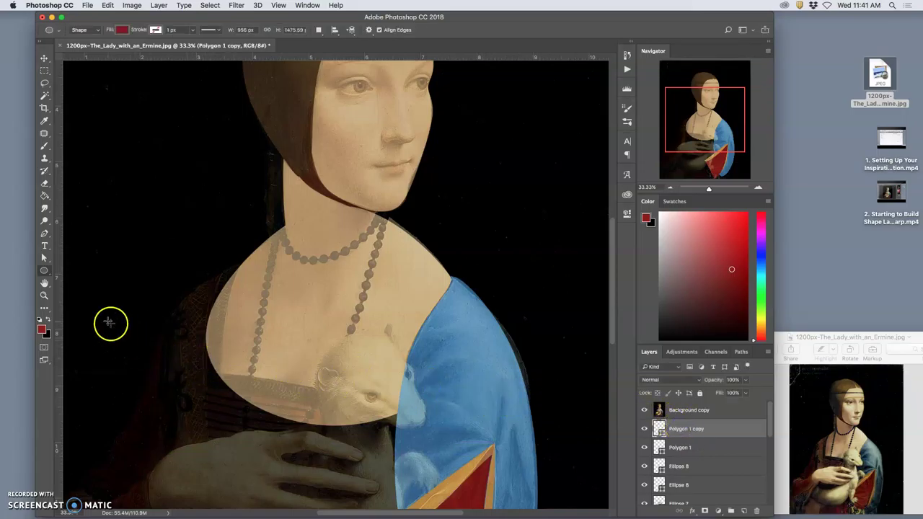
pyautogui.click(45, 271)
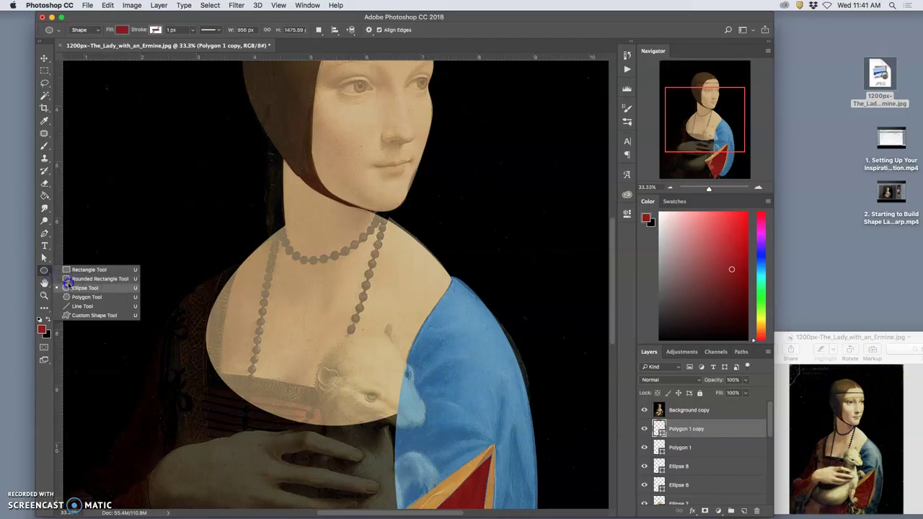
pyautogui.click(75, 270)
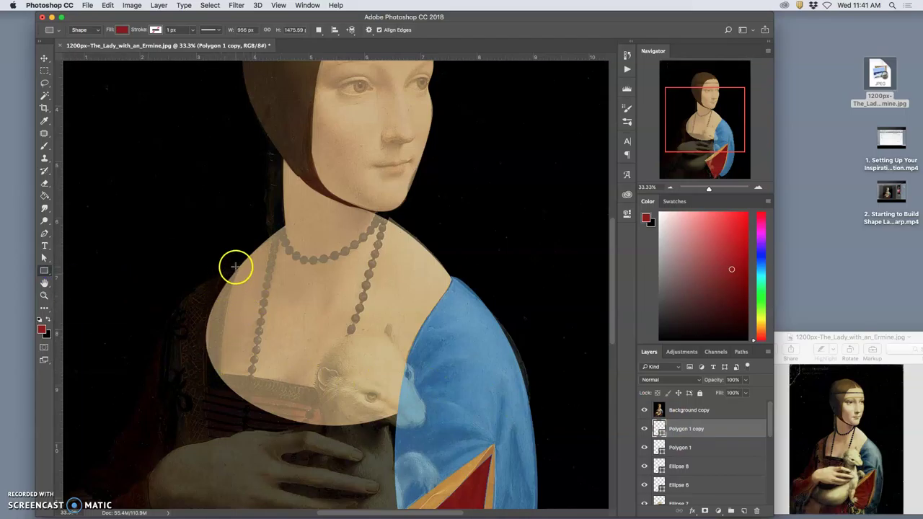
pyautogui.moveTo(240, 260); pyautogui.dragTo(153, 410)
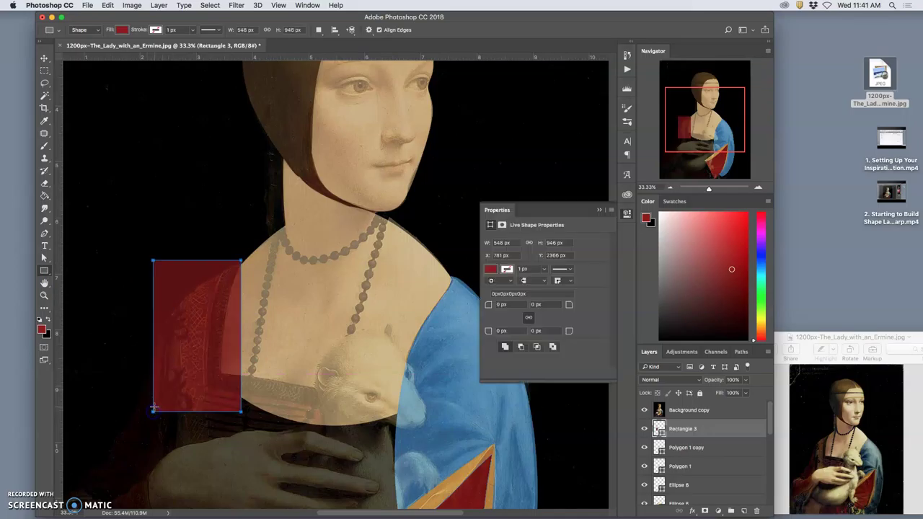
# Step: Fill the rectangle with dark brown #462013 sampled from the painting
pyautogui.click(491, 270)
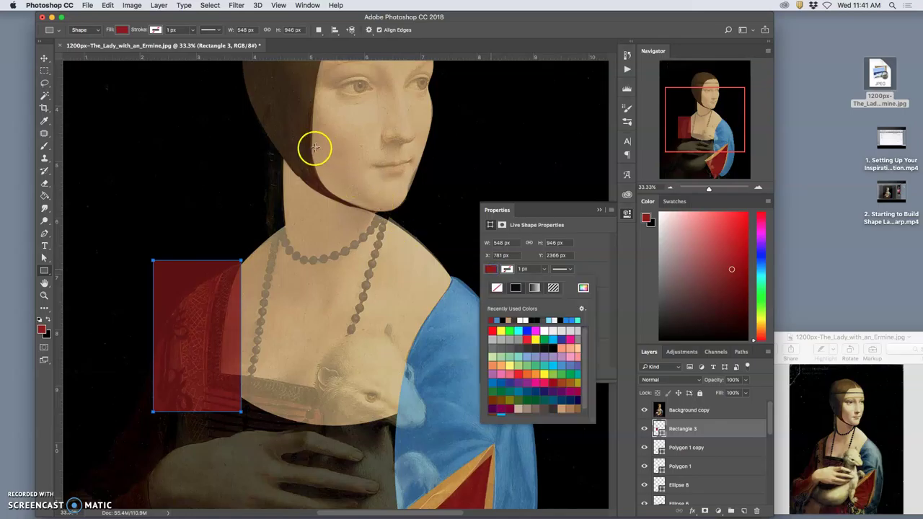
pyautogui.doubleClick(659, 428)
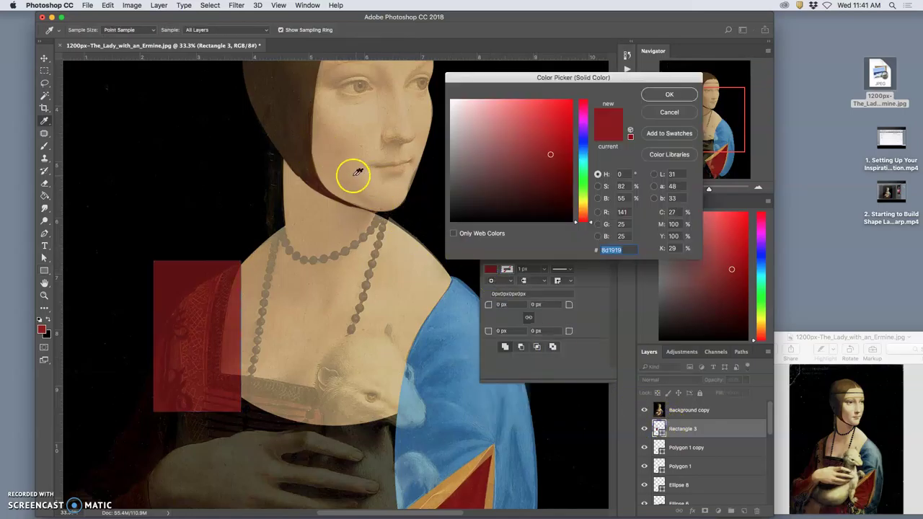
pyautogui.click(312, 163)
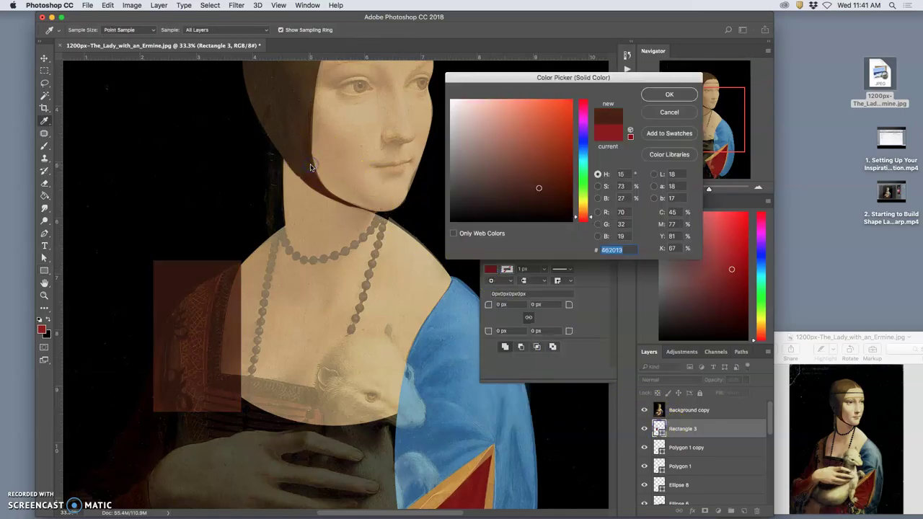
pyautogui.click(652, 94)
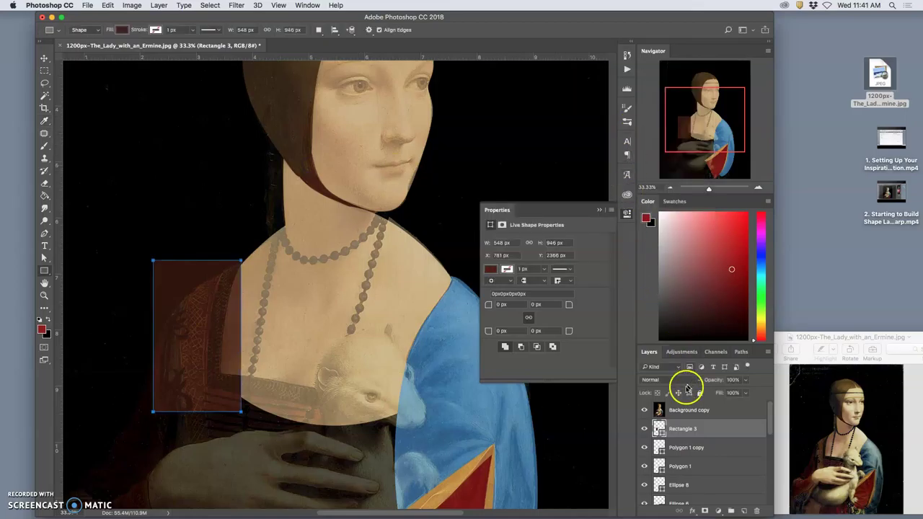
# Step: Put Rectangle 3 into Warp and curve its lower-right and upper-right edges inward
pyautogui.press('super+t')
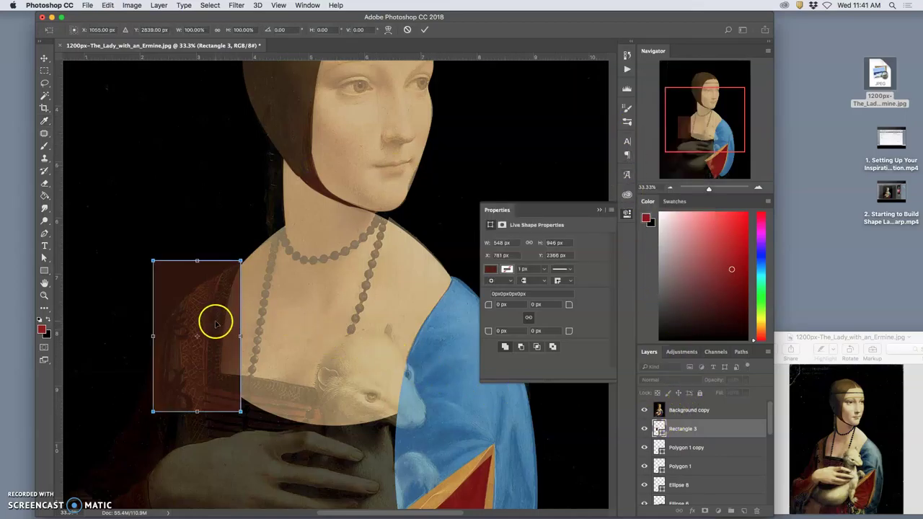
pyautogui.rightClick(215, 324)
pyautogui.click(245, 376)
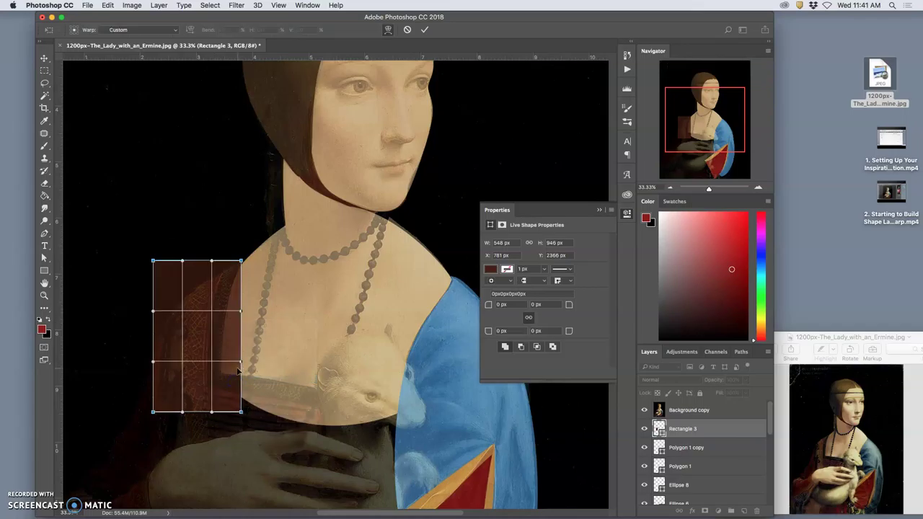
pyautogui.moveTo(238, 371); pyautogui.dragTo(216, 375)
pyautogui.click(240, 293)
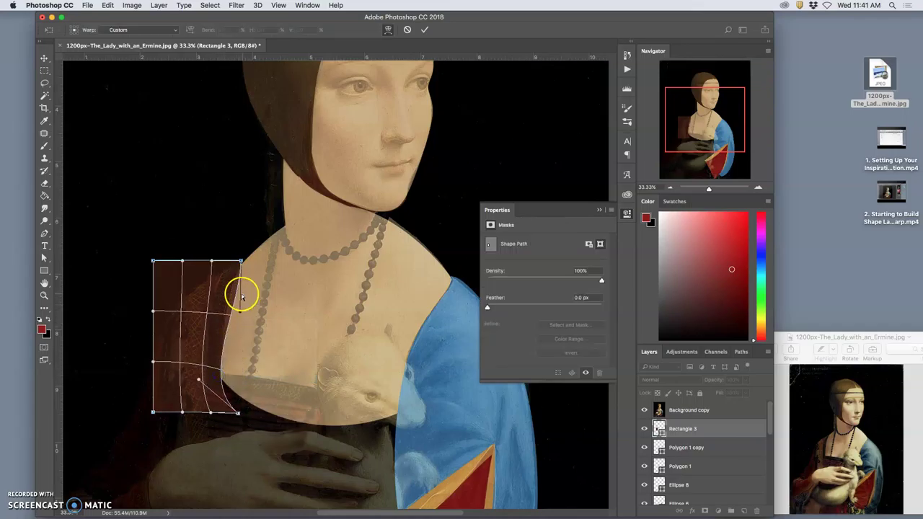
pyautogui.moveTo(232, 287); pyautogui.dragTo(238, 265)
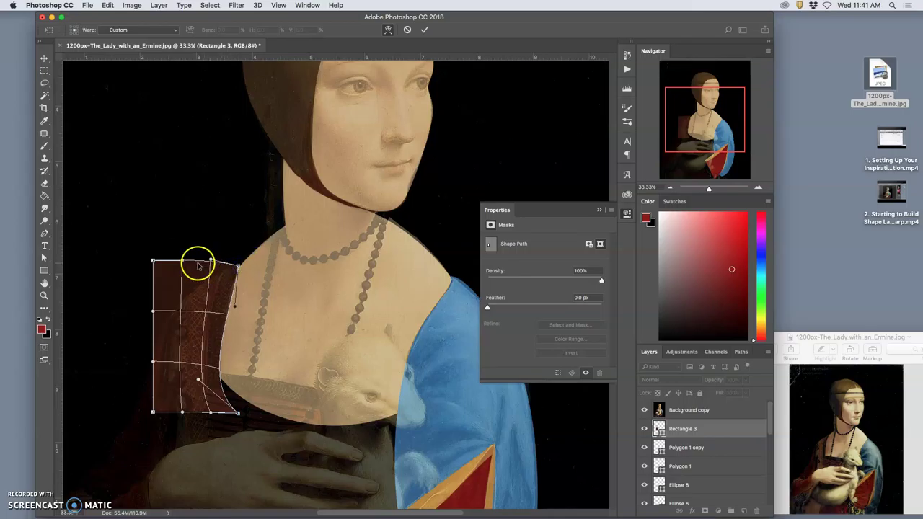
# Step: Slope the shoulder's top and left edges, then stretch the bottom-left corner toward the hands
pyautogui.moveTo(153, 261); pyautogui.dragTo(155, 321)
pyautogui.moveTo(189, 289)
pyautogui.mouseDown()
pyautogui.moveTo(184, 265)
pyautogui.moveTo(183, 297)
pyautogui.mouseUp()
pyautogui.moveTo(212, 261); pyautogui.dragTo(213, 266)
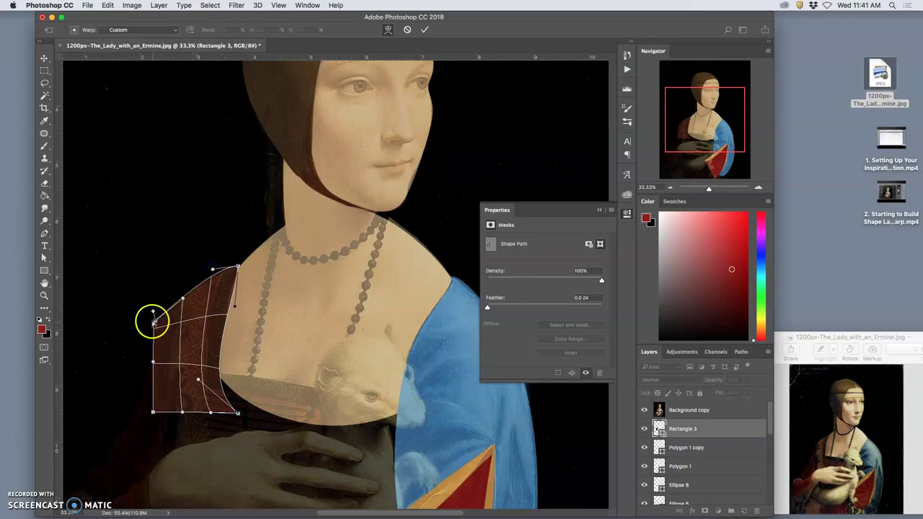
pyautogui.moveTo(155, 319); pyautogui.dragTo(158, 328)
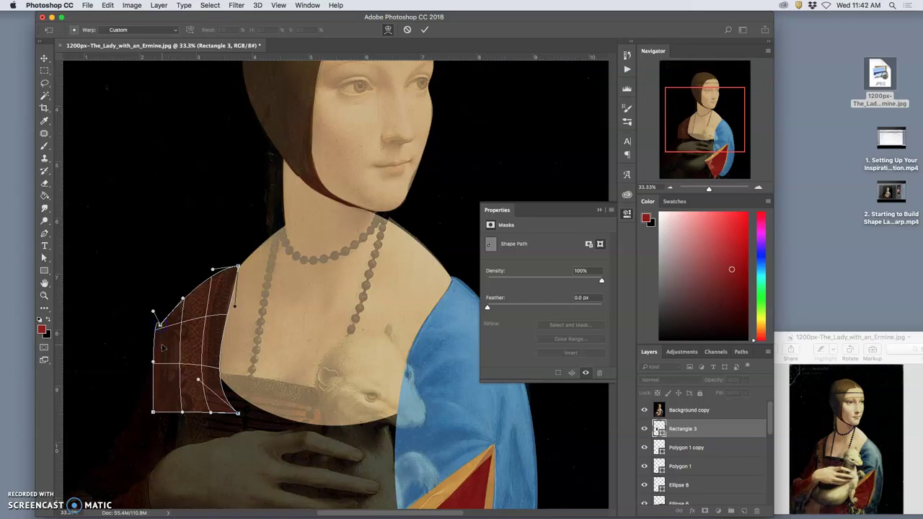
pyautogui.moveTo(153, 361); pyautogui.dragTo(158, 367)
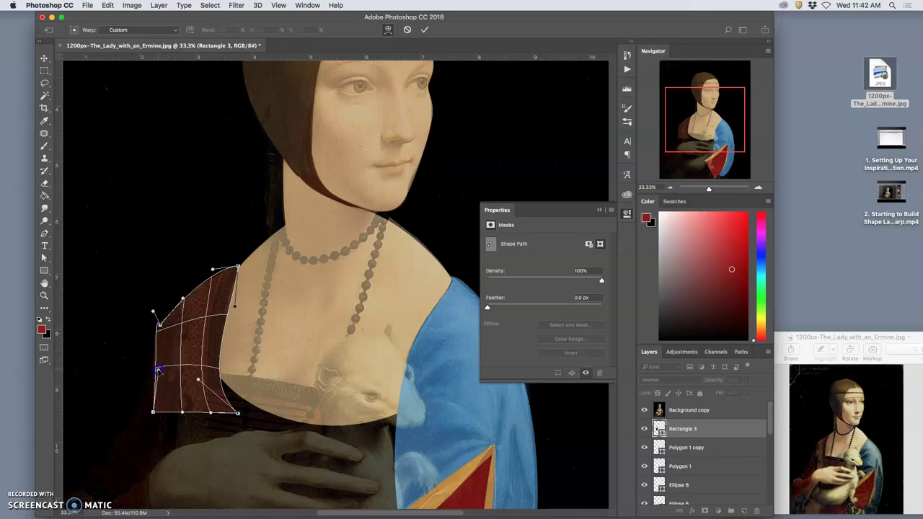
pyautogui.moveTo(165, 326); pyautogui.dragTo(161, 318)
pyautogui.moveTo(156, 393); pyautogui.dragTo(114, 451)
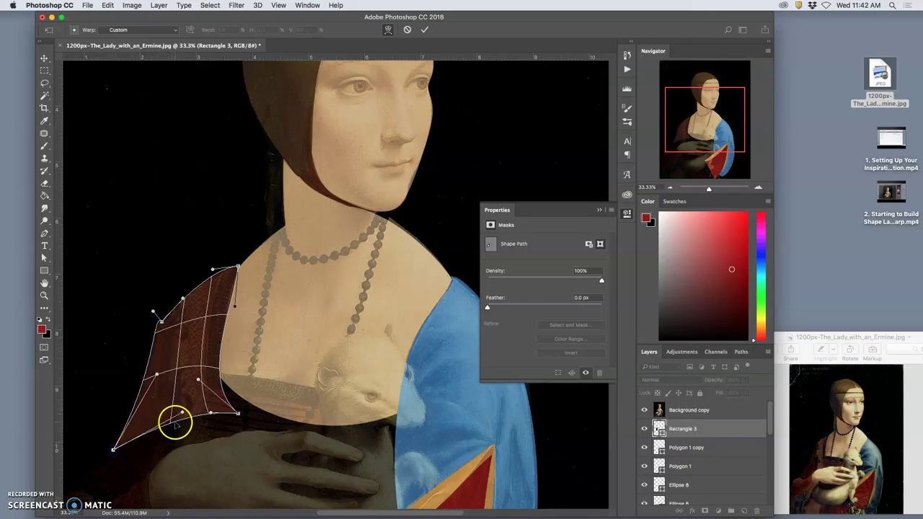